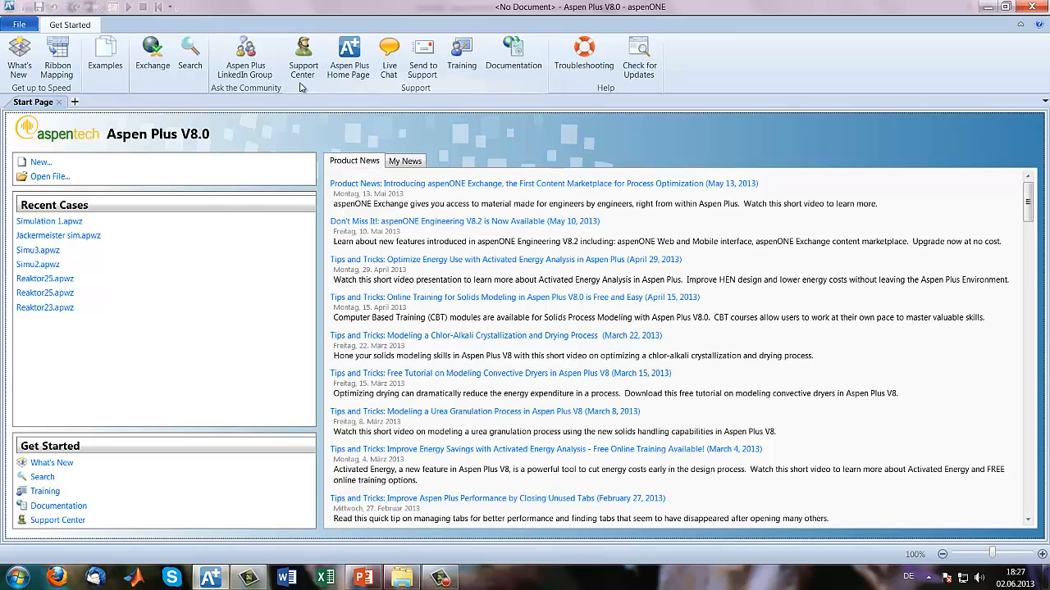
- Open the AspenTech Support Center and browse the Aspen Plus online training materials
{"action": "left_click", "coordinate": [308, 54]}
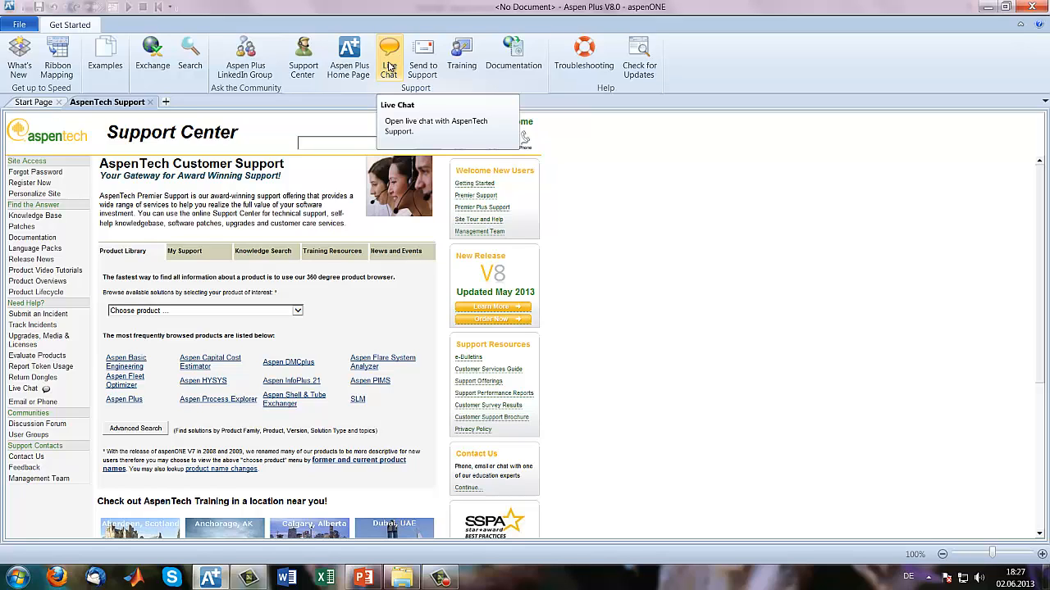
{"action": "left_click", "coordinate": [461, 59]}
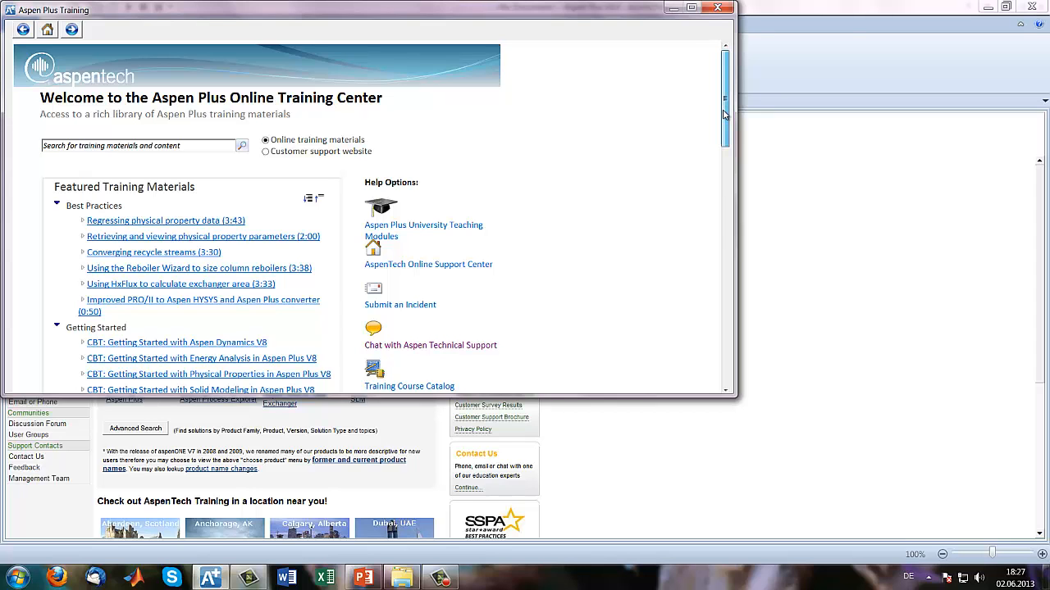
{"action": "left_click_drag", "start_coordinate": [725, 114], "coordinate": [725, 160]}
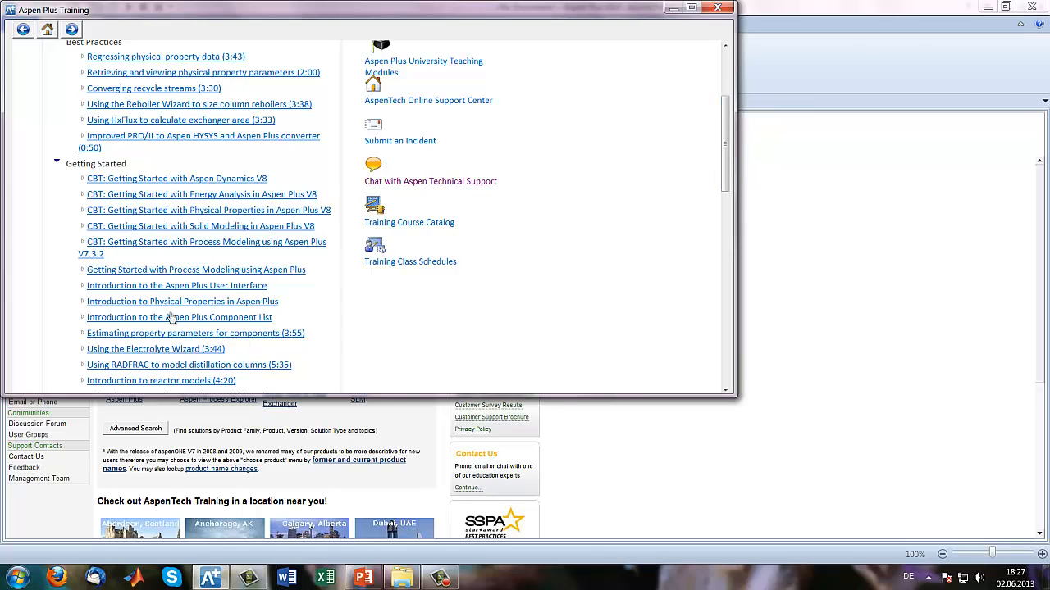
{"action": "left_click", "coordinate": [718, 9]}
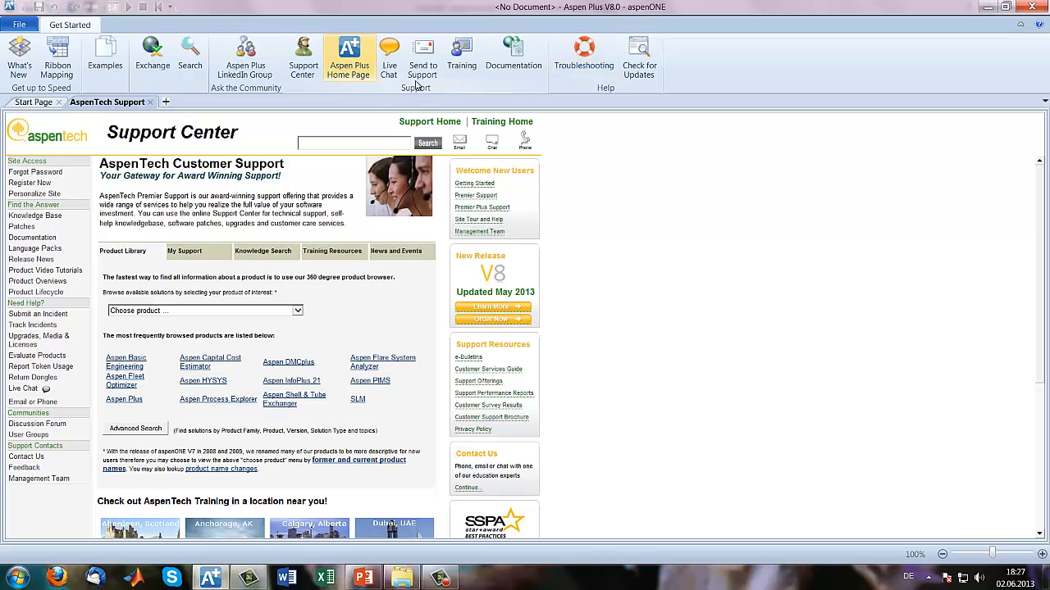
- Browse the Aspen Plus online documentation materials, and return to the Start Page with the support page closed
{"action": "left_click", "coordinate": [528, 64]}
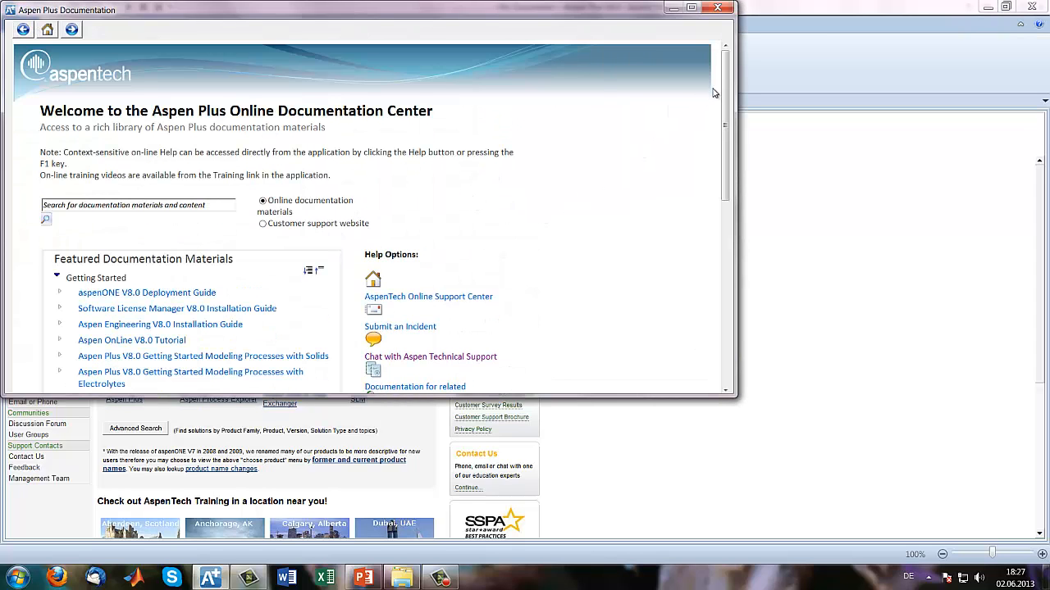
{"action": "scroll", "coordinate": [726, 100], "scroll_direction": "down", "scroll_amount": 2}
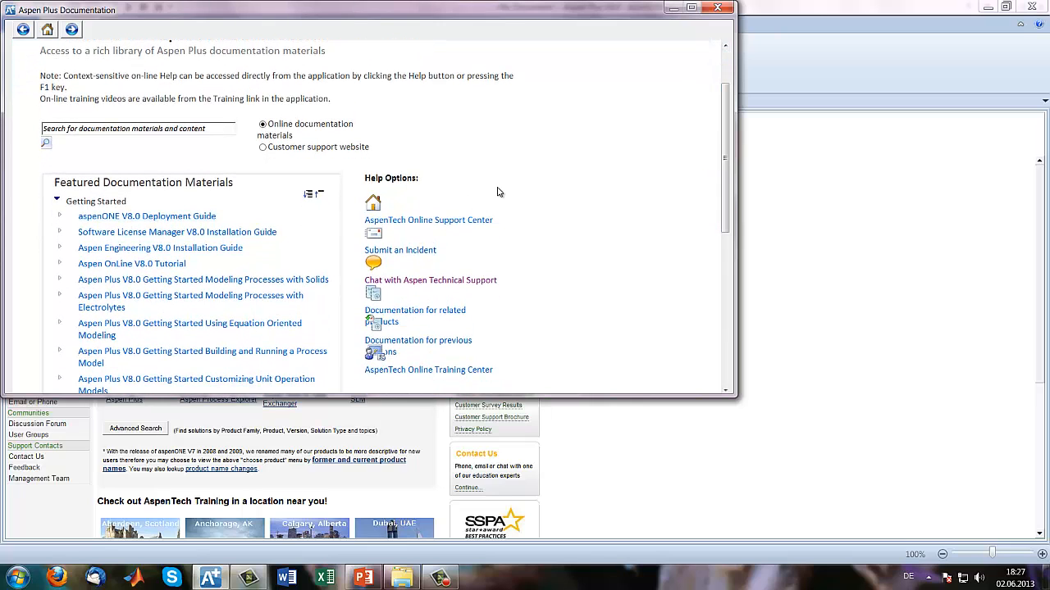
{"action": "left_click", "coordinate": [726, 9]}
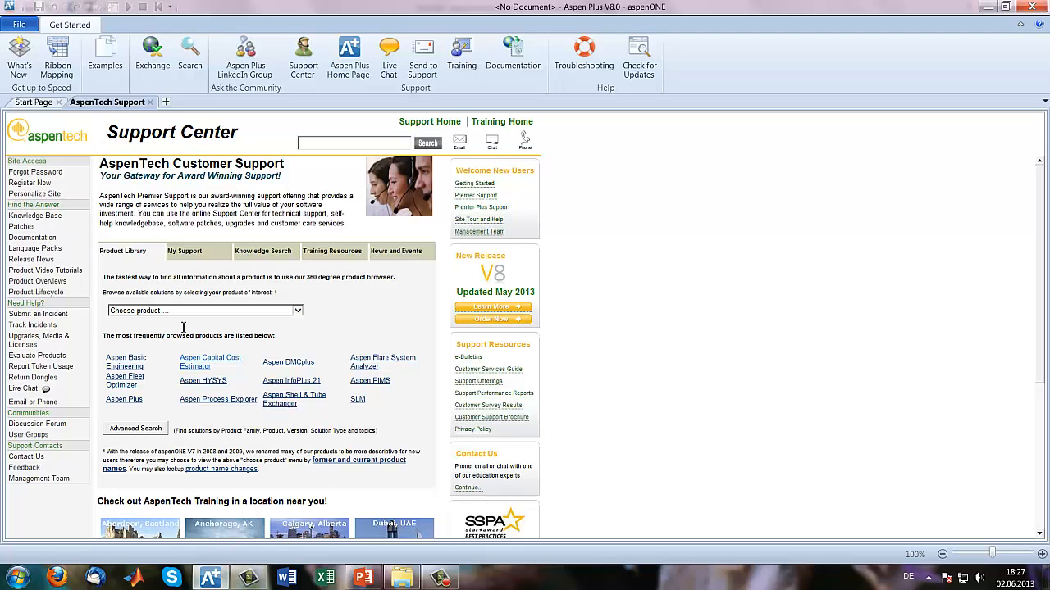
{"action": "left_click", "coordinate": [149, 101]}
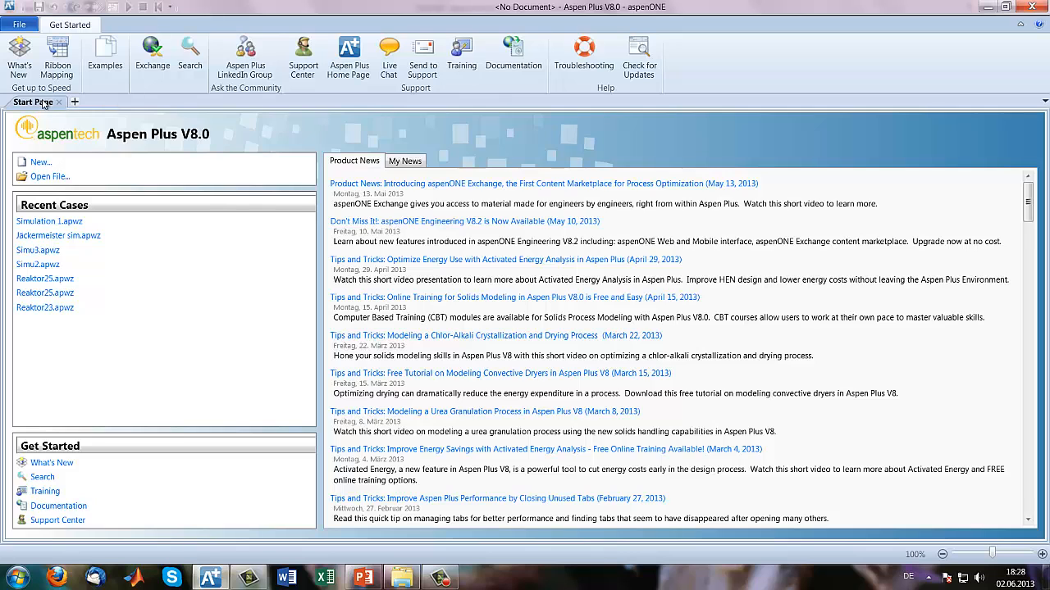
- Create a new blank simulation and view its Simulation environment before returning to the Properties environment
{"action": "left_click", "coordinate": [37, 165]}
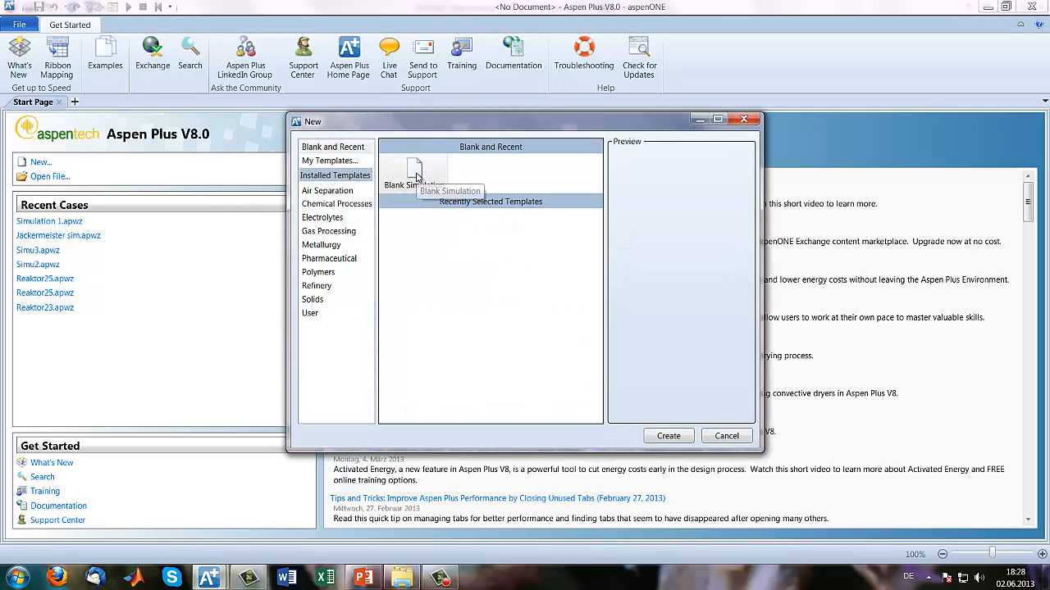
{"action": "left_click", "coordinate": [416, 174]}
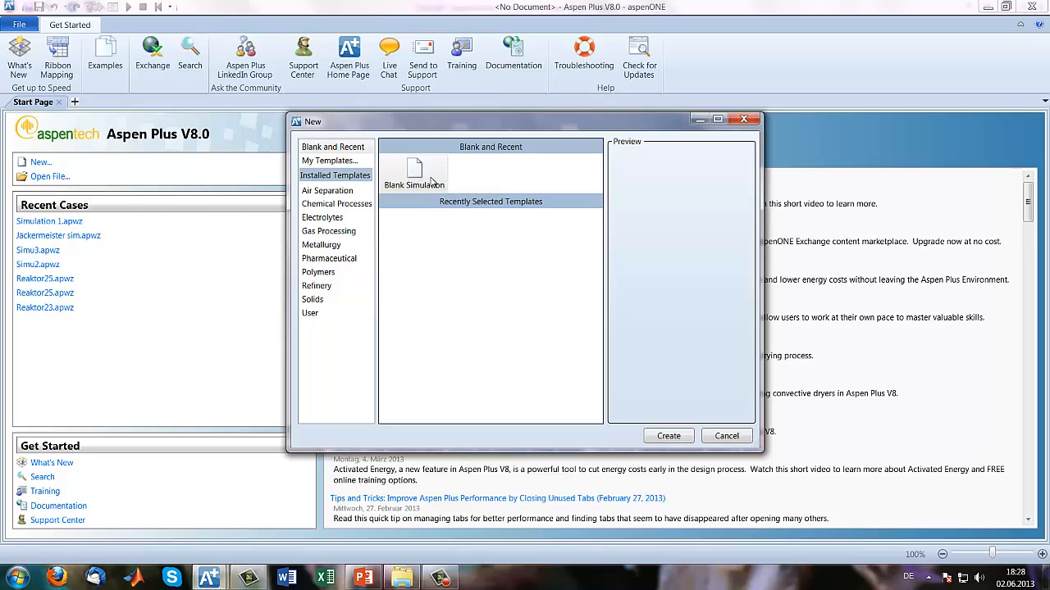
{"action": "left_click", "coordinate": [668, 436]}
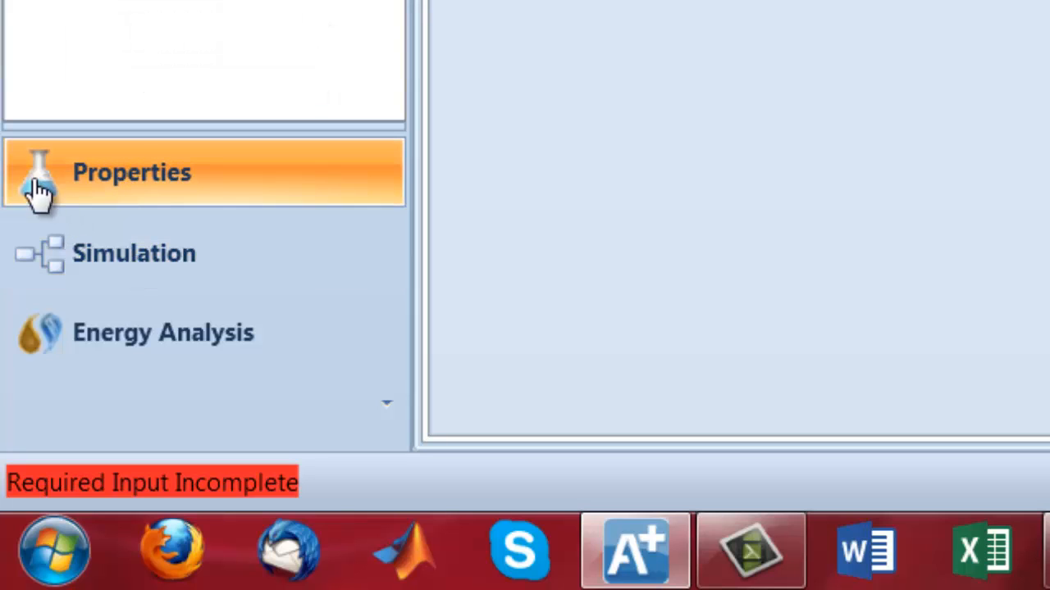
{"action": "left_click", "coordinate": [125, 262]}
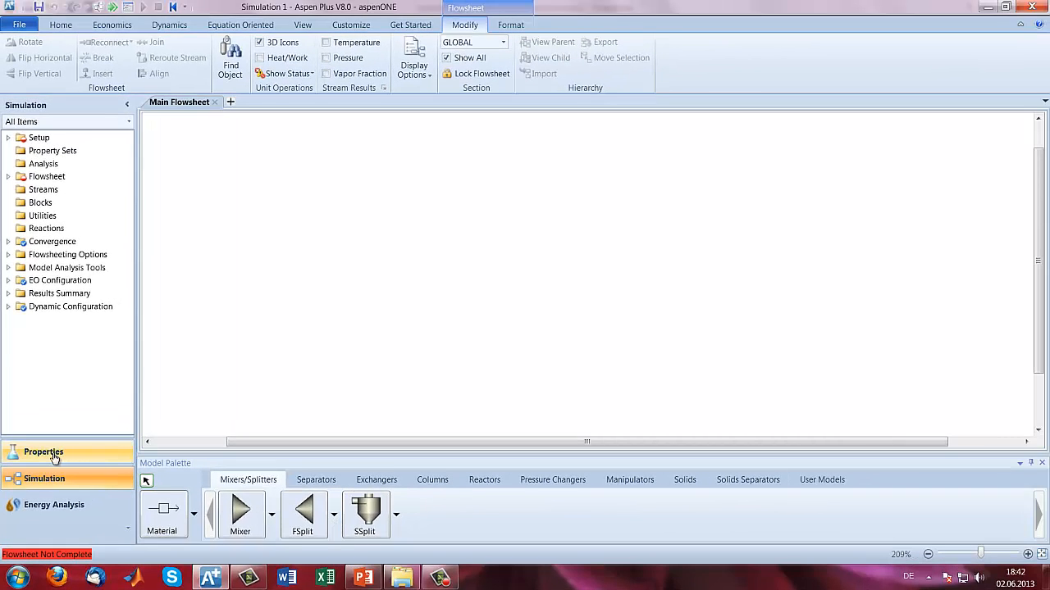
{"action": "left_click", "coordinate": [53, 455]}
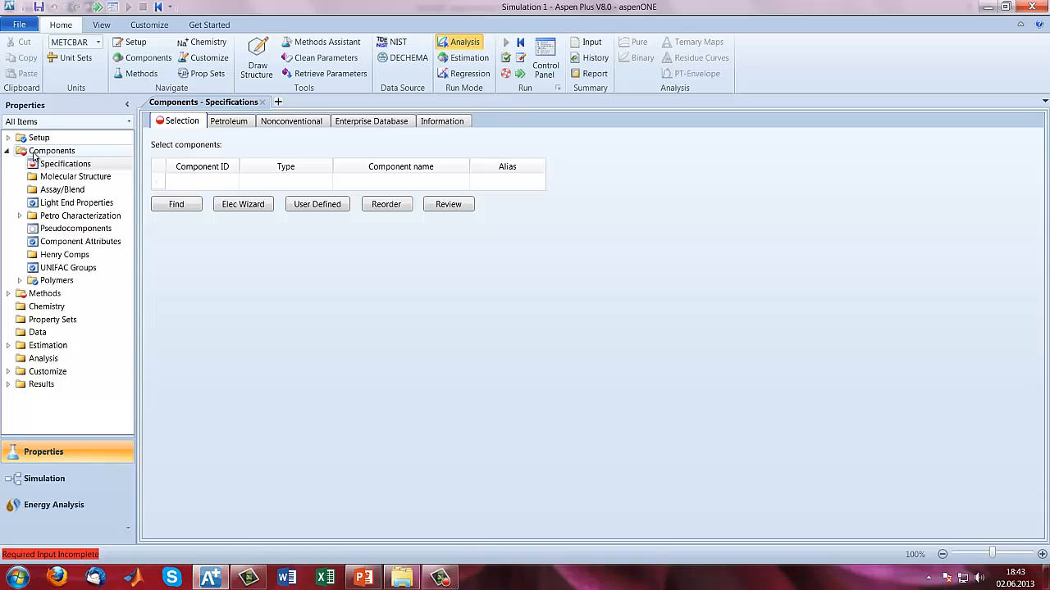
- Search for compounds containing "Ethanol" and add ETHANOL to the component list
{"action": "left_click", "coordinate": [177, 204]}
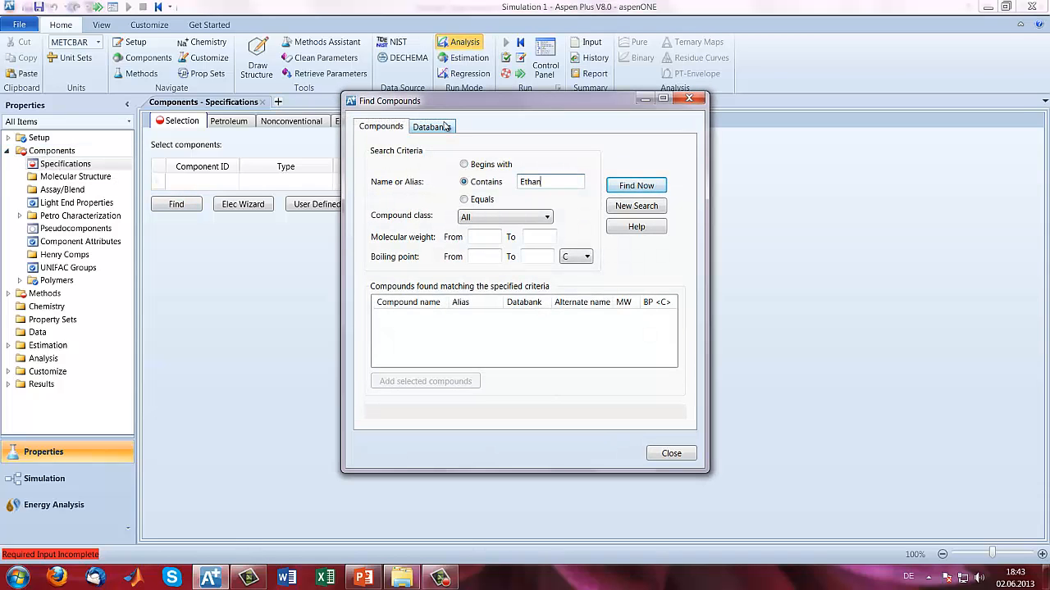
{"action": "left_click", "coordinate": [638, 185]}
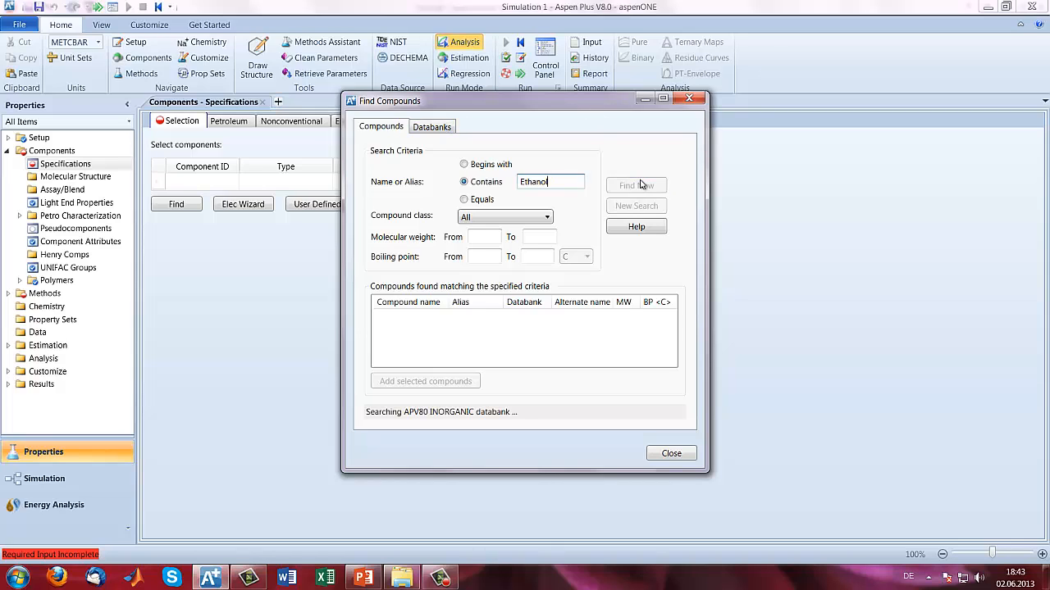
{"action": "left_click", "coordinate": [669, 98]}
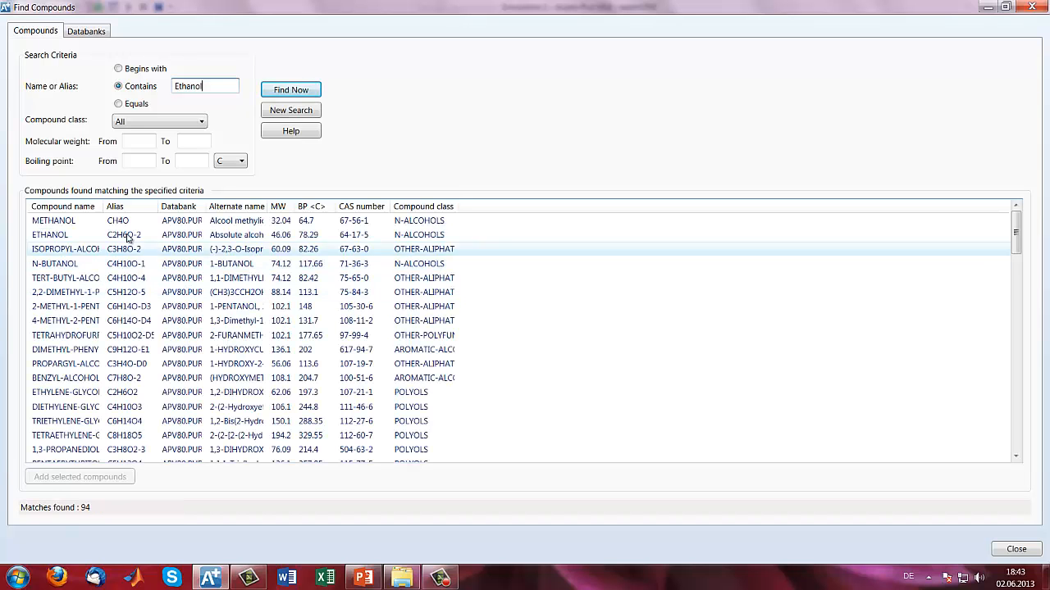
{"action": "left_click", "coordinate": [50, 234]}
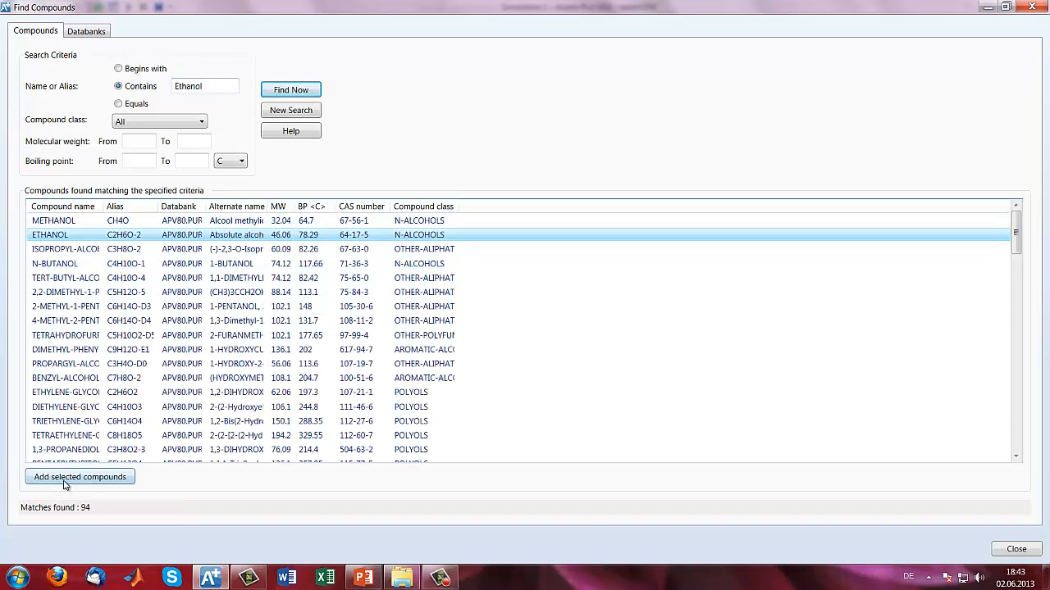
{"action": "left_click", "coordinate": [64, 484]}
- Search for compounds containing "H2O" and add WATER to the component list as an additional component
{"action": "left_click", "coordinate": [220, 85]}
{"action": "double_click", "coordinate": [219, 85]}
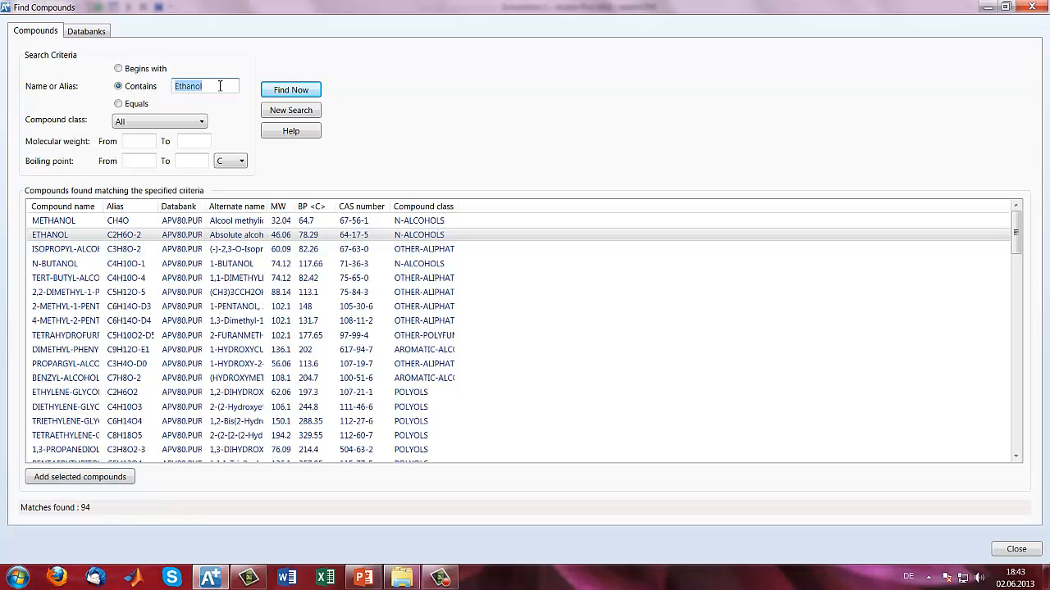
{"action": "type", "text": "H2O"}
{"action": "left_click", "coordinate": [291, 90]}
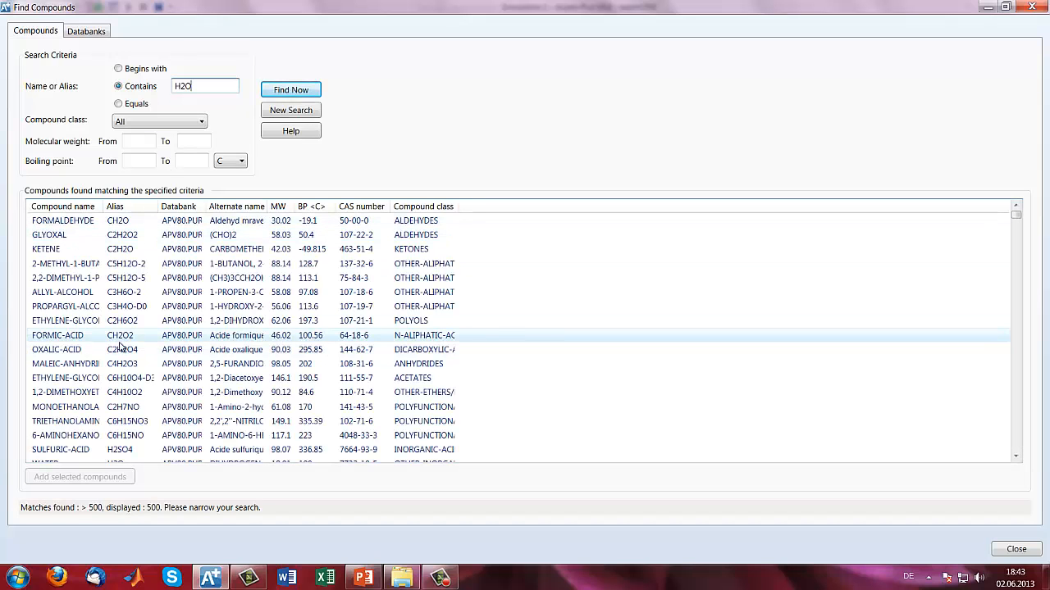
{"action": "scroll", "coordinate": [127, 385], "scroll_direction": "down", "scroll_amount": 1}
{"action": "left_click", "coordinate": [74, 421]}
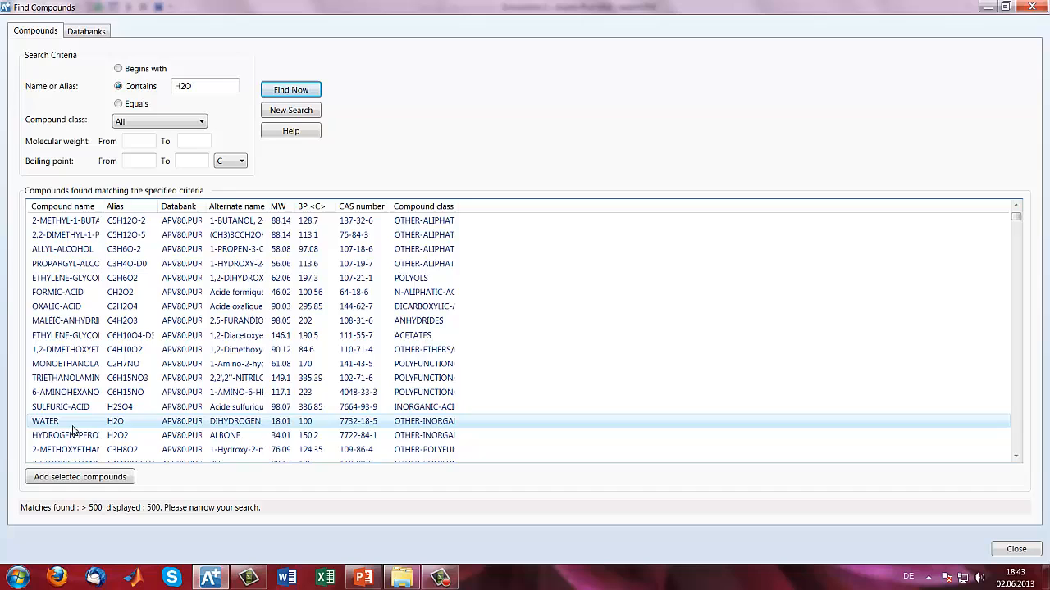
{"action": "left_click", "coordinate": [82, 477]}
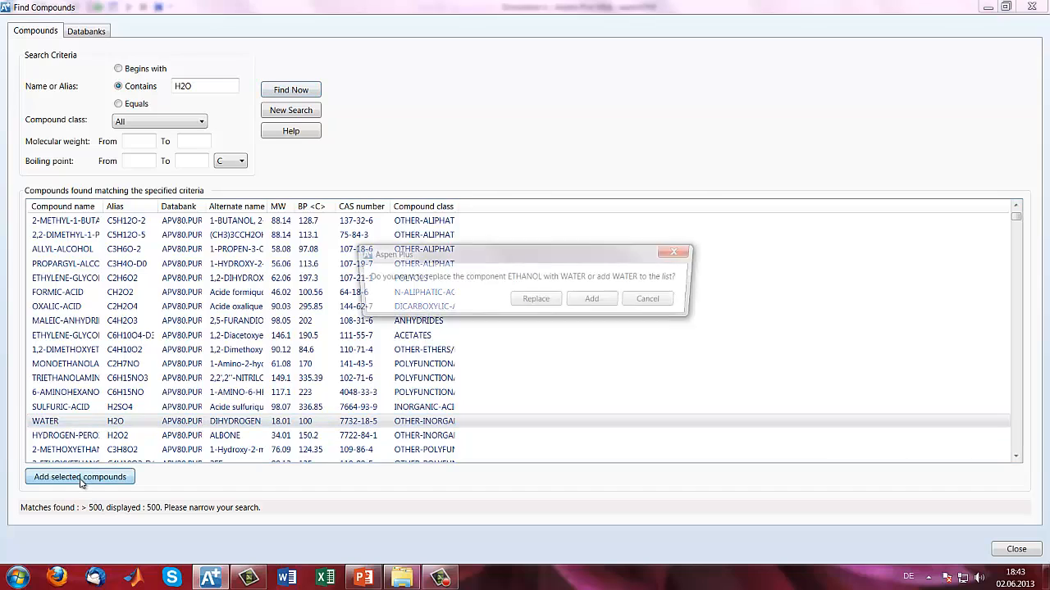
{"action": "left_click", "coordinate": [598, 303]}
- Search for compounds containing "Glucose" and add DEXTROSE to the component list without replacing WATER
{"action": "double_click", "coordinate": [221, 88]}
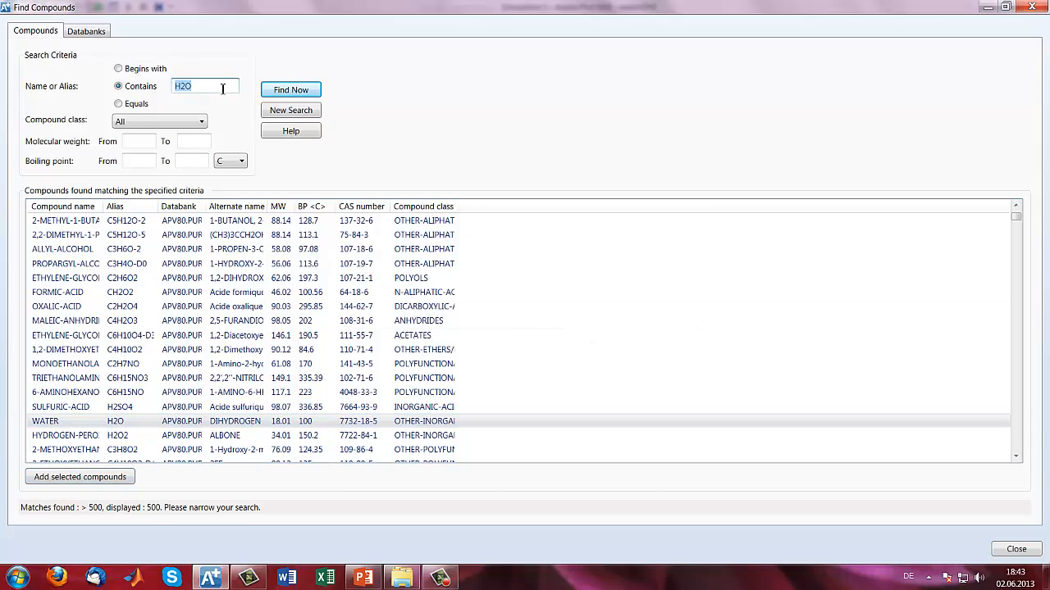
{"action": "type", "text": "C"}
{"action": "left_click", "coordinate": [299, 90]}
{"action": "left_click", "coordinate": [297, 91]}
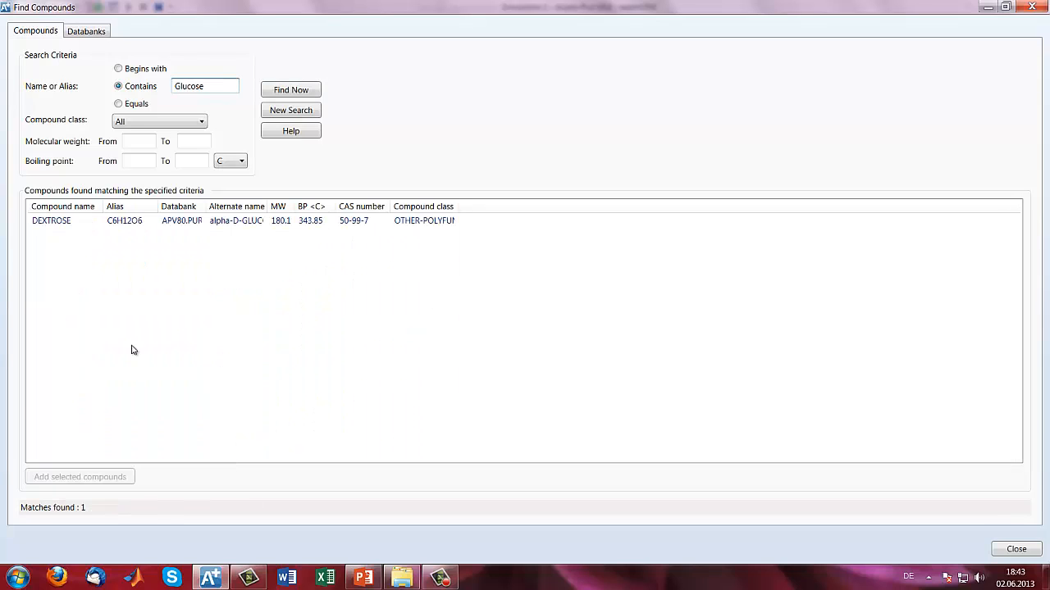
{"action": "left_click", "coordinate": [48, 226]}
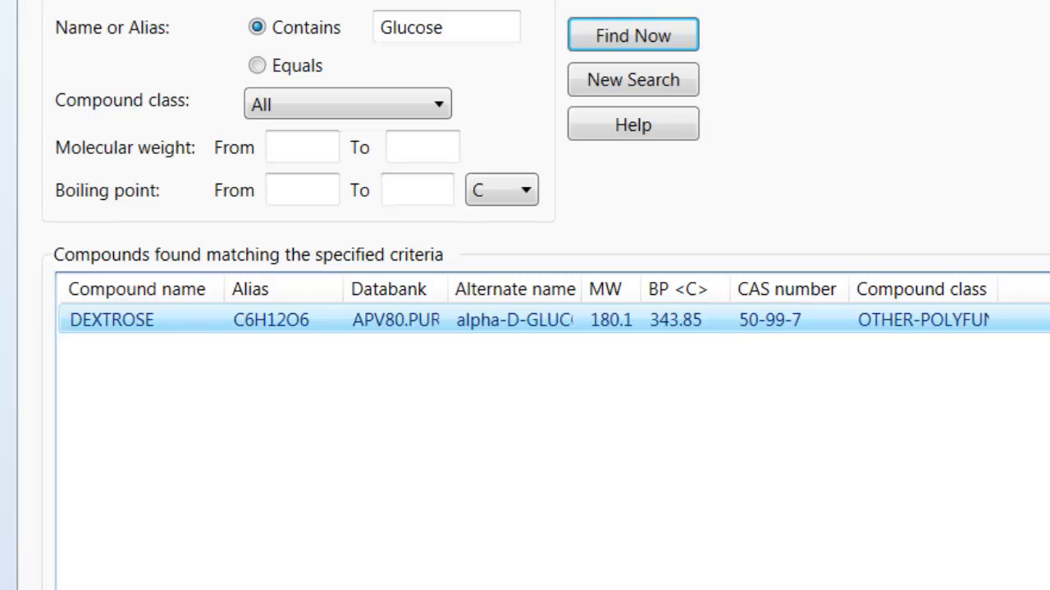
{"action": "left_click", "coordinate": [98, 556]}
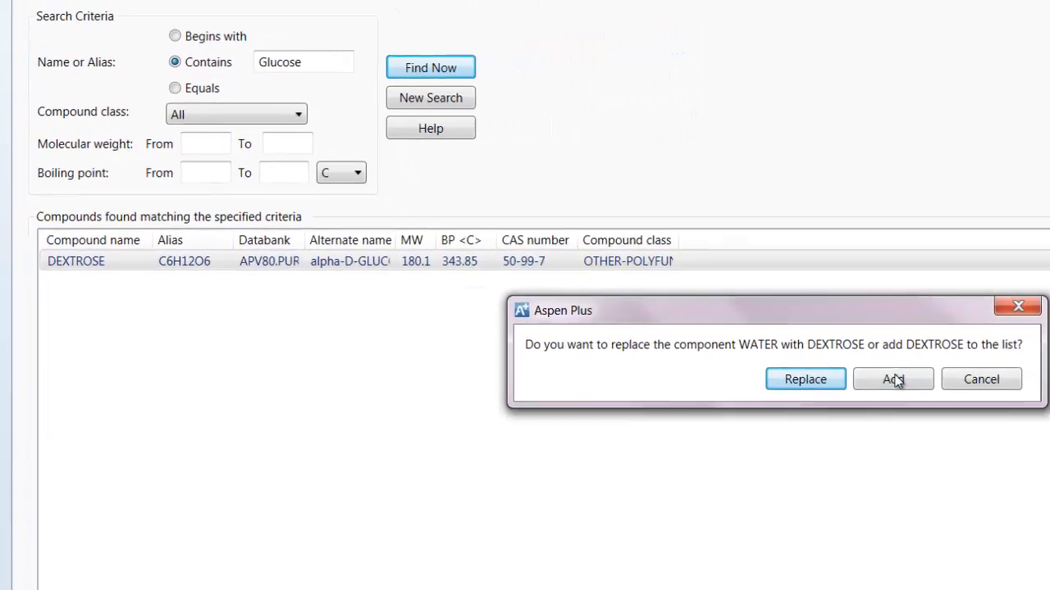
{"action": "left_click", "coordinate": [894, 380]}
- Search for compounds containing "CO2" and add CARBON-DIOXIDE to the component list without replacing DEXTROSE
{"action": "left_click", "coordinate": [281, 81]}
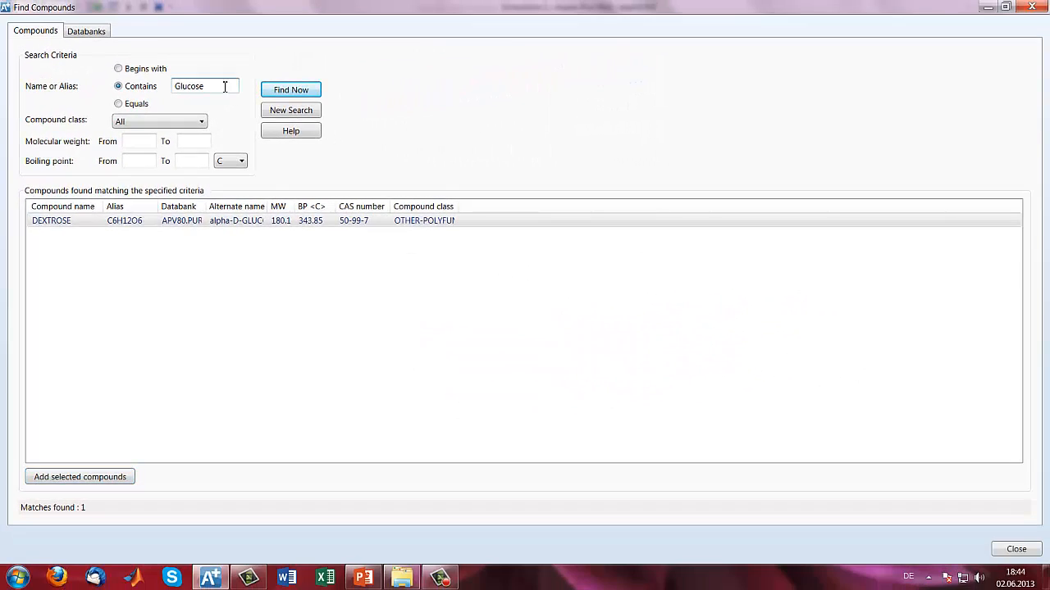
{"action": "double_click", "coordinate": [225, 87]}
{"action": "type", "text": "CO2"}
{"action": "key", "text": "Return"}
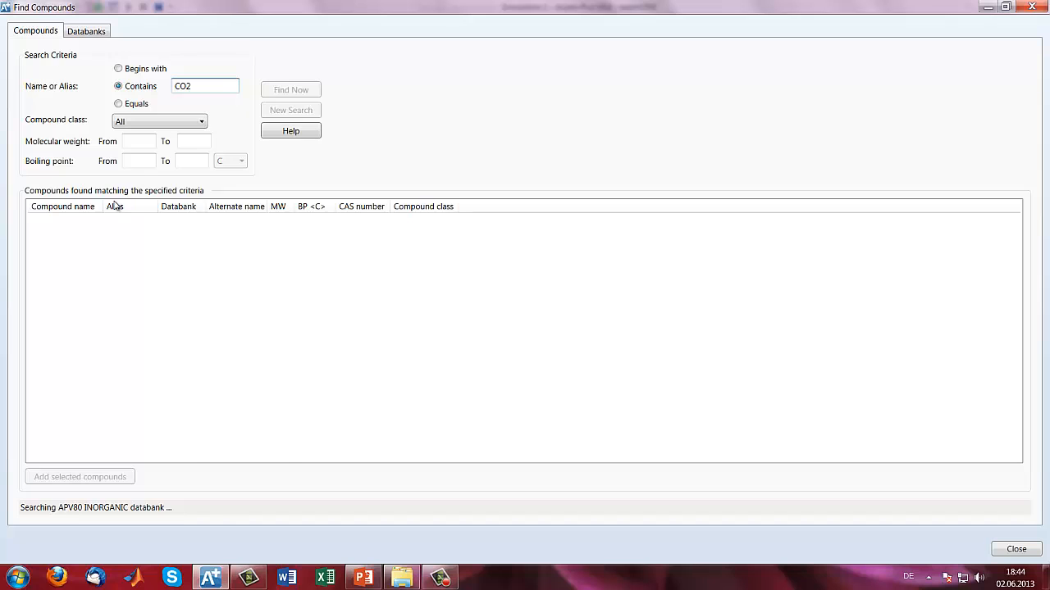
{"action": "left_click", "coordinate": [71, 222]}
{"action": "left_click", "coordinate": [59, 475]}
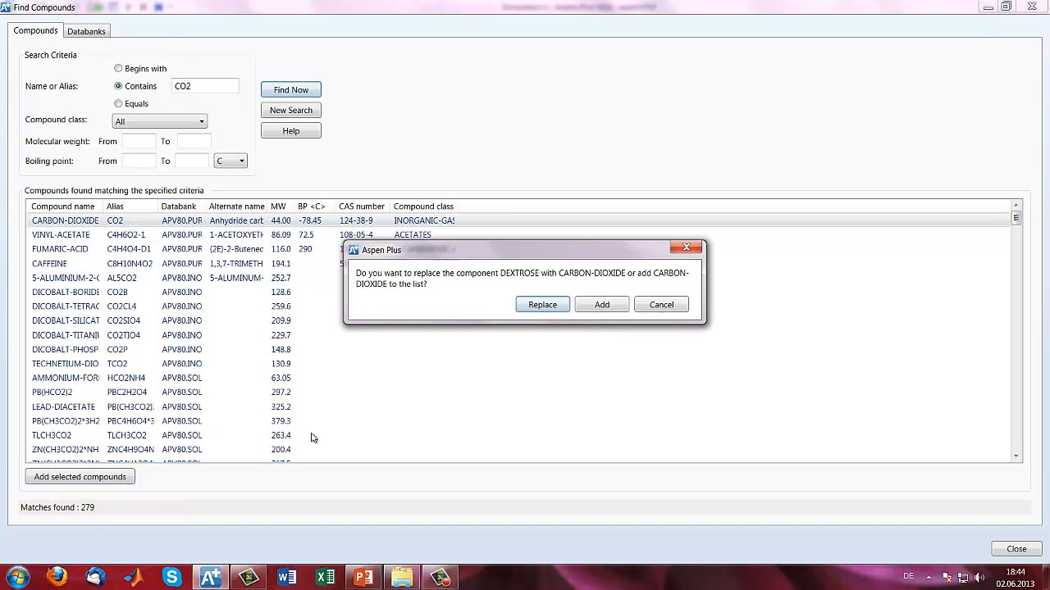
{"action": "left_click", "coordinate": [587, 309]}
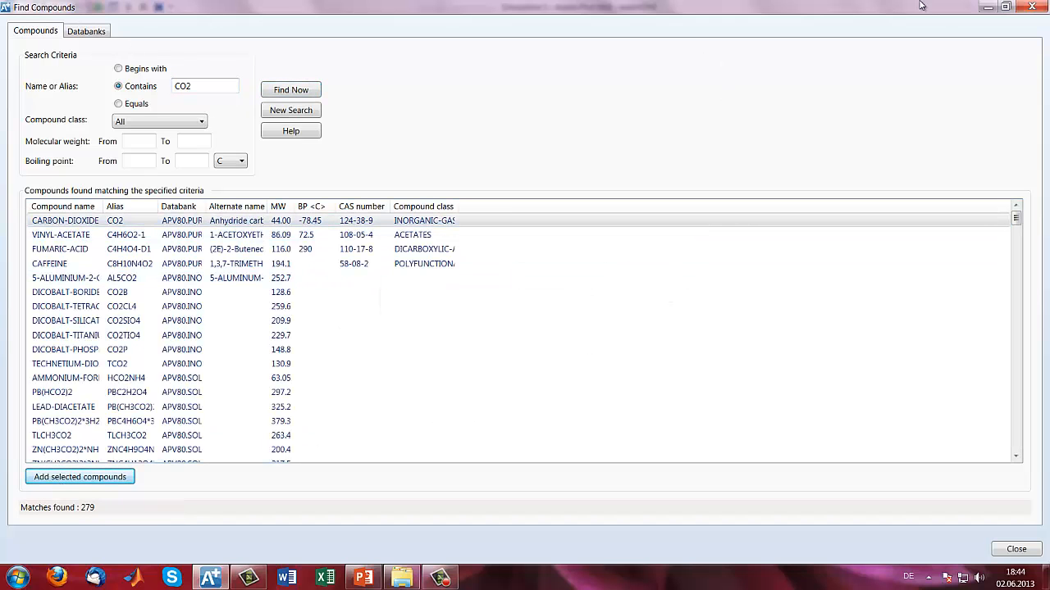
- Review the available and selected pure component databanks, and close the compound search
{"action": "left_click", "coordinate": [81, 35]}
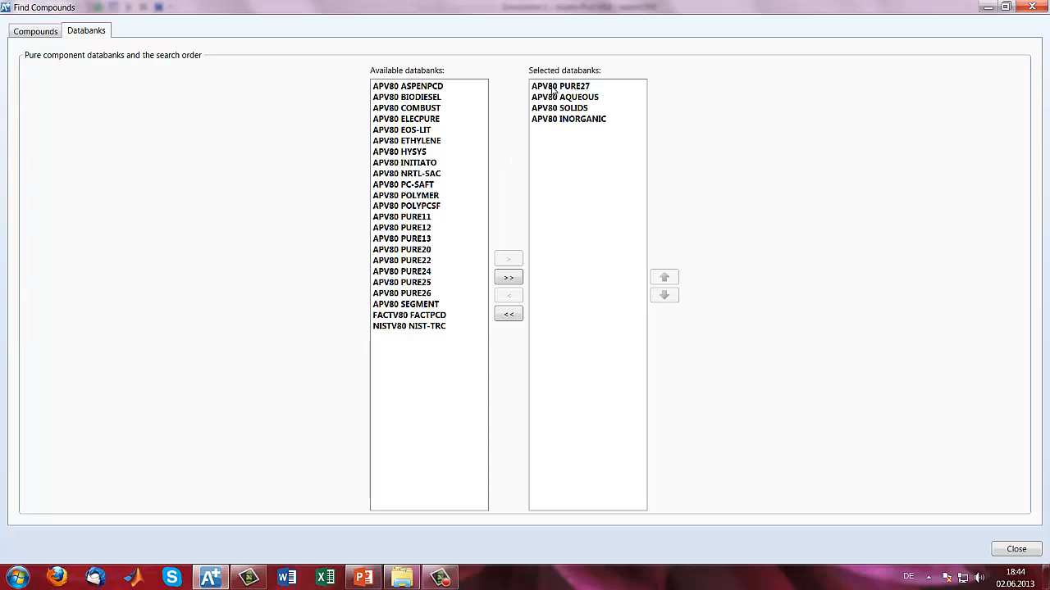
{"action": "left_click", "coordinate": [418, 261]}
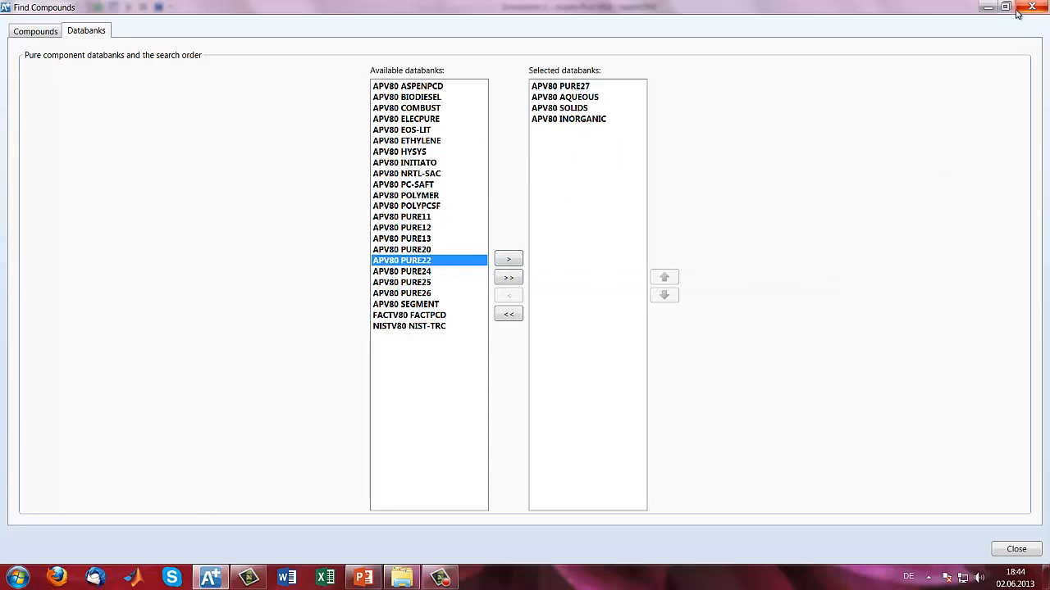
{"action": "left_click", "coordinate": [41, 30]}
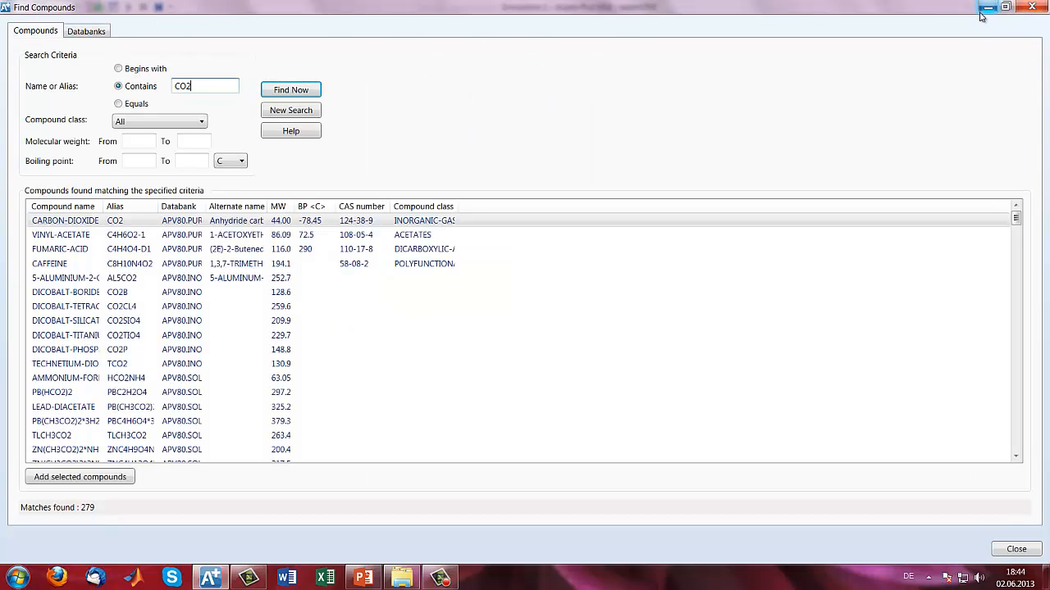
{"action": "left_click", "coordinate": [1032, 8]}
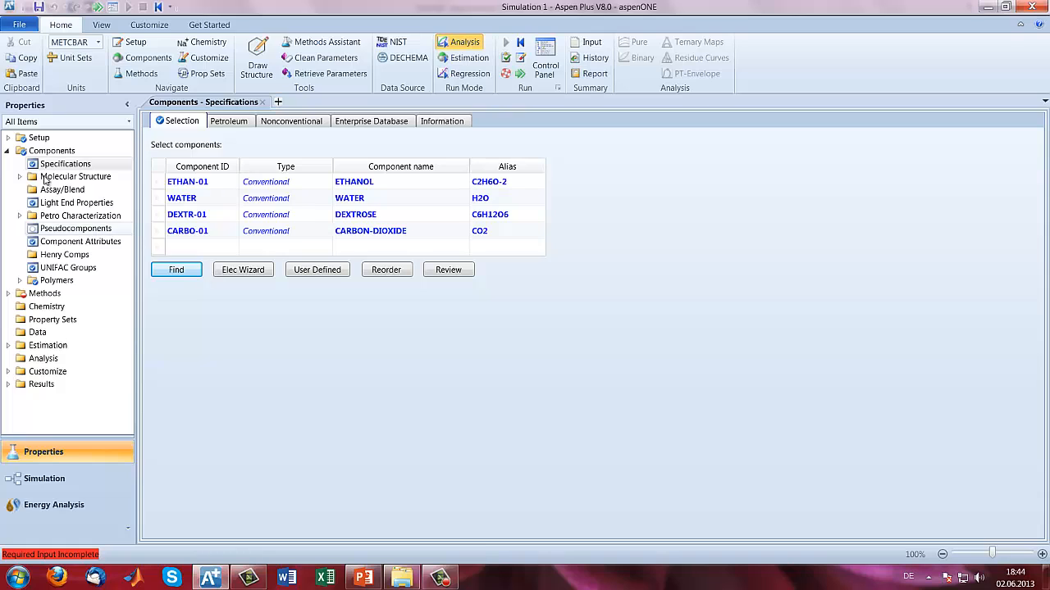
- Open the global specifications of the property methods
{"action": "left_click", "coordinate": [9, 153]}
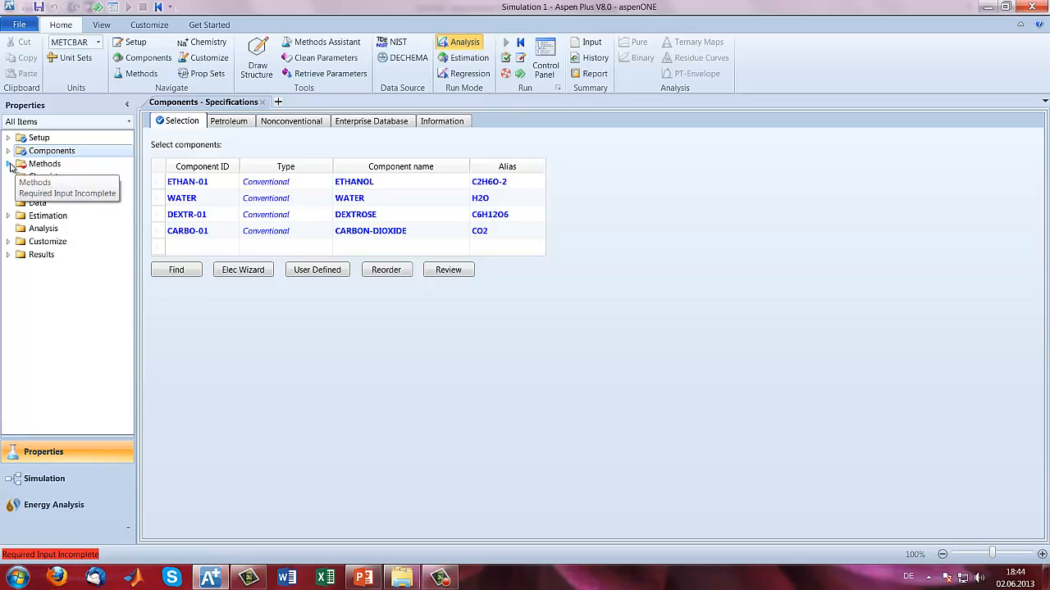
{"action": "left_click", "coordinate": [8, 165]}
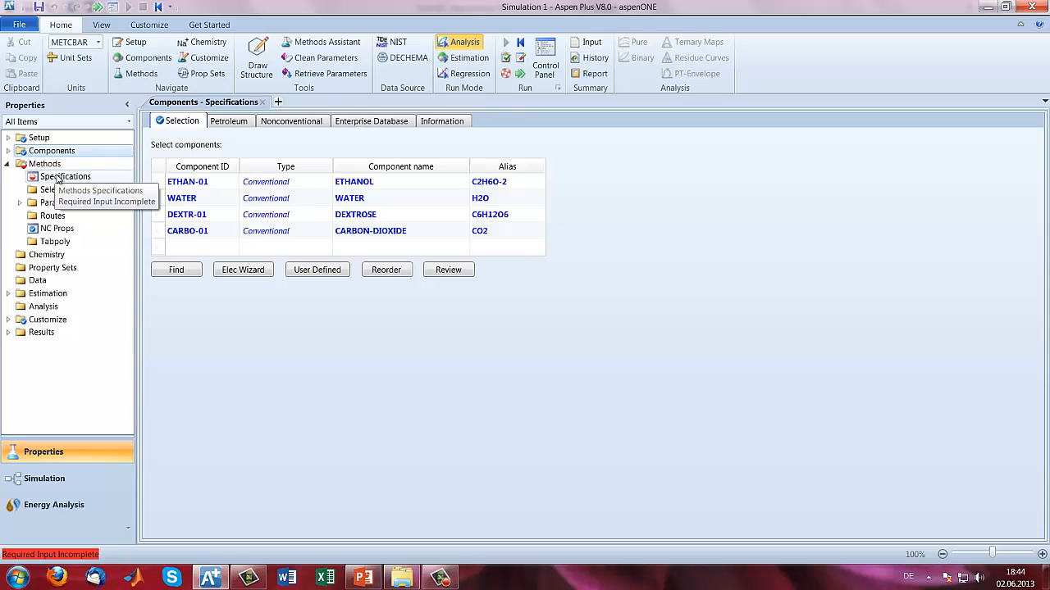
{"action": "left_click", "coordinate": [59, 179]}
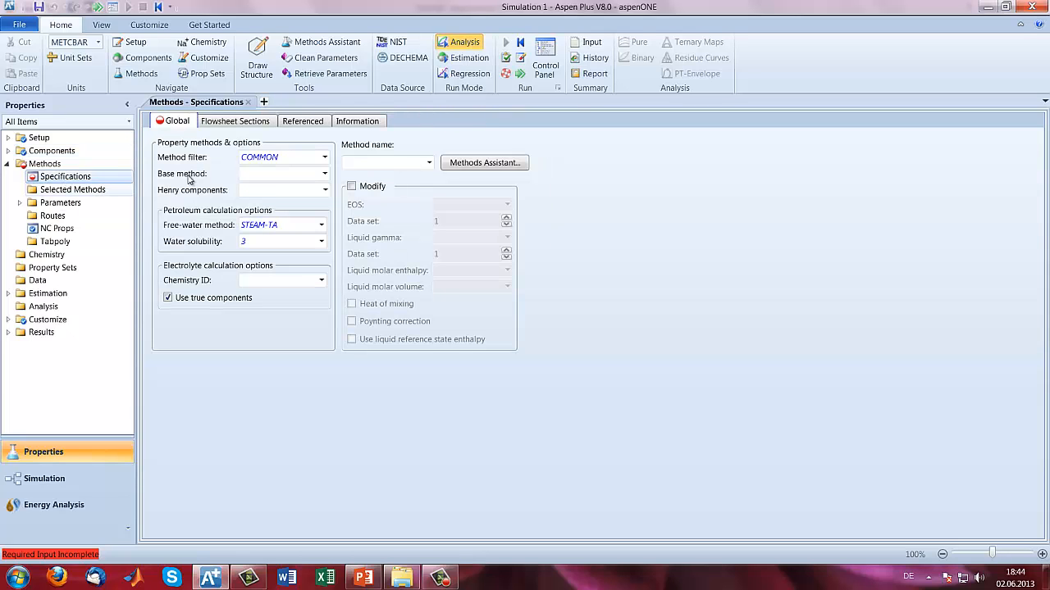
- Examine the Methods Assistant's starting options for component type and process type, and close the assistant
{"action": "left_click", "coordinate": [479, 162]}
{"action": "left_click", "coordinate": [351, 59]}
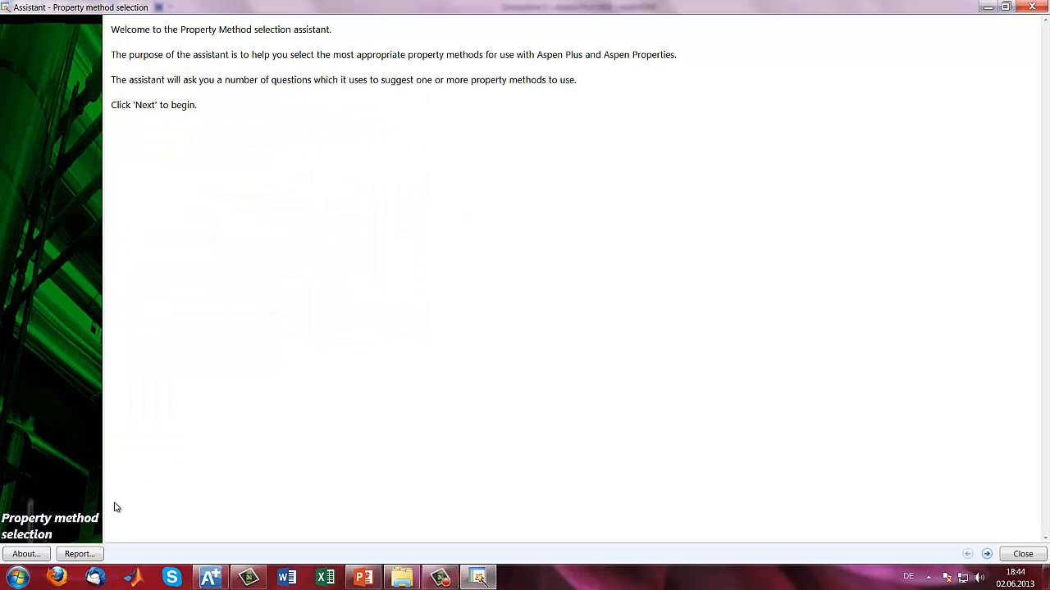
{"action": "left_click", "coordinate": [991, 556]}
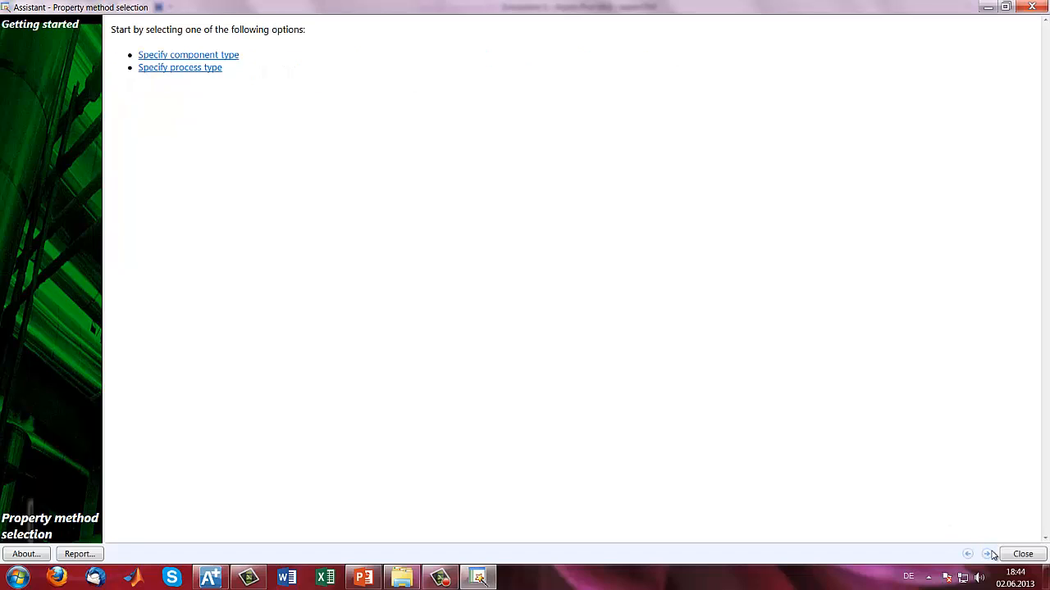
{"action": "left_click", "coordinate": [168, 68]}
{"action": "left_click", "coordinate": [154, 57]}
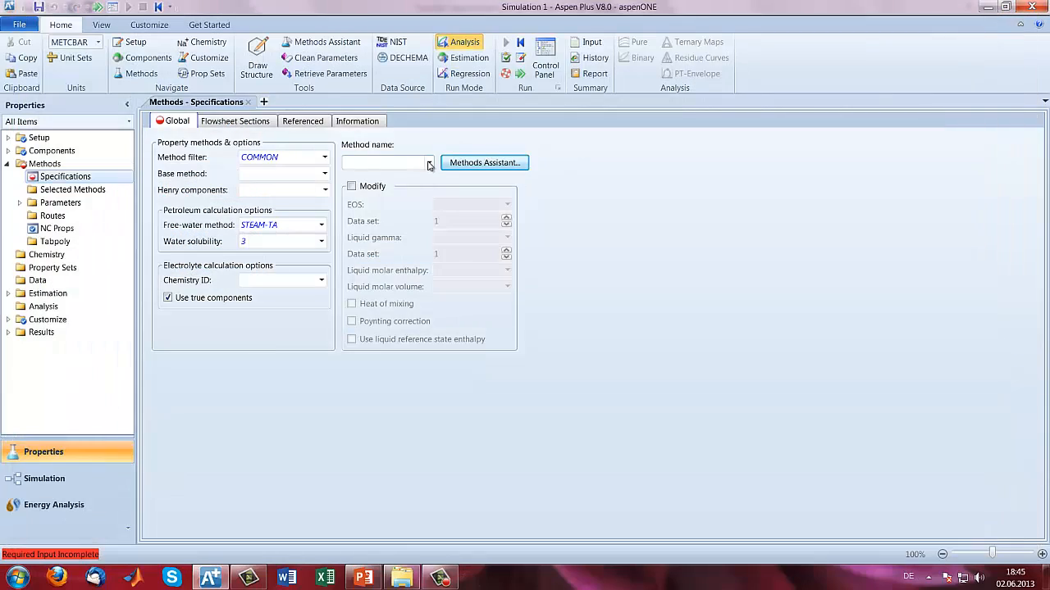
- Set the global property method to UNIFAC and collapse the Methods branch
{"action": "left_click", "coordinate": [428, 163]}
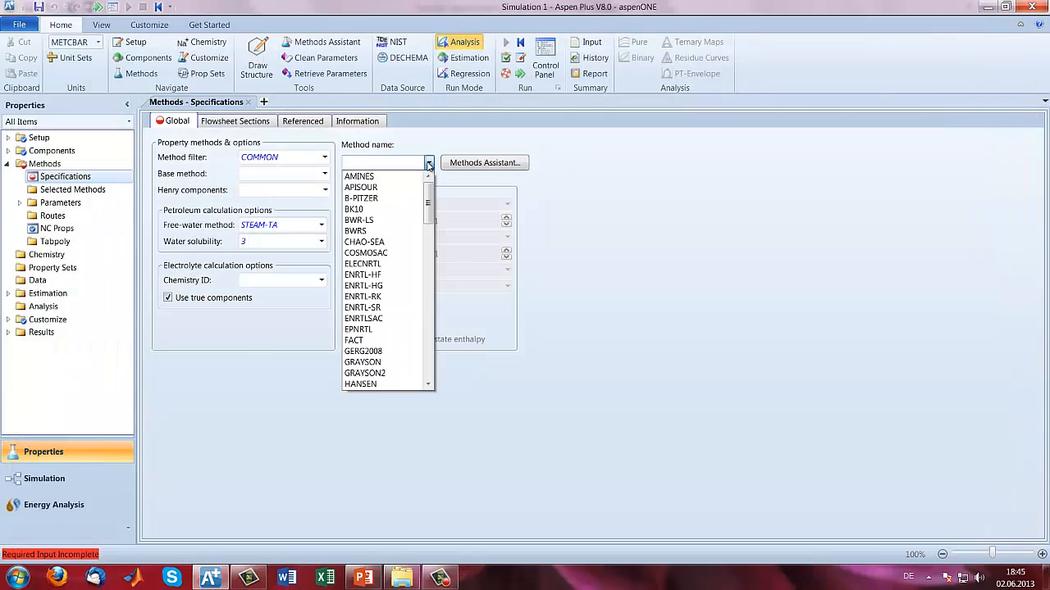
{"action": "key", "text": "u"}
{"action": "key", "text": "Down"}
{"action": "key", "text": "Down"}
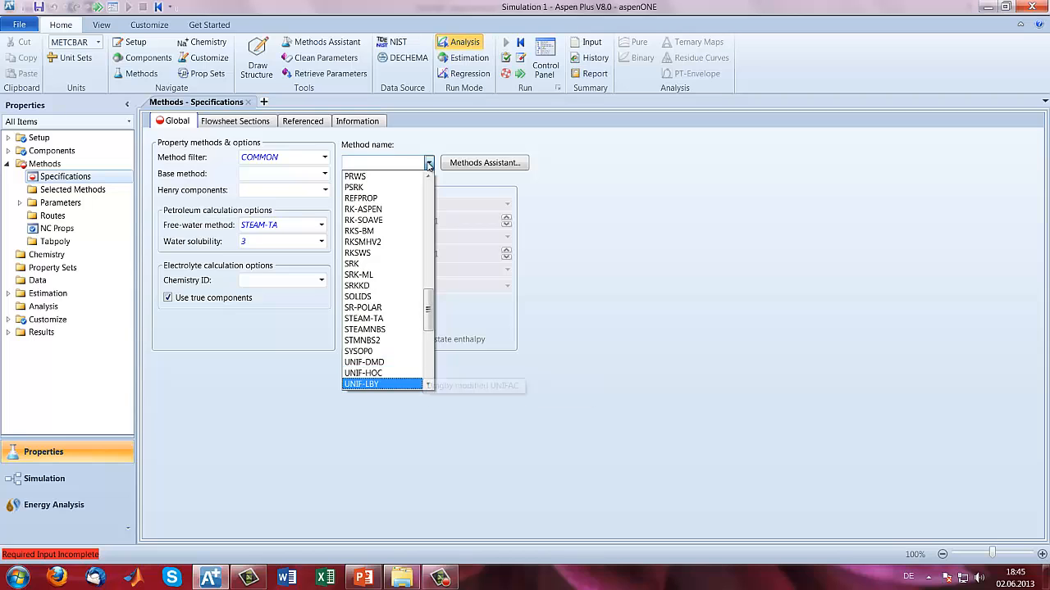
{"action": "key", "text": "Down"}
{"action": "key", "text": "Down"}
{"action": "key", "text": "Down"}
{"action": "key", "text": "Up"}
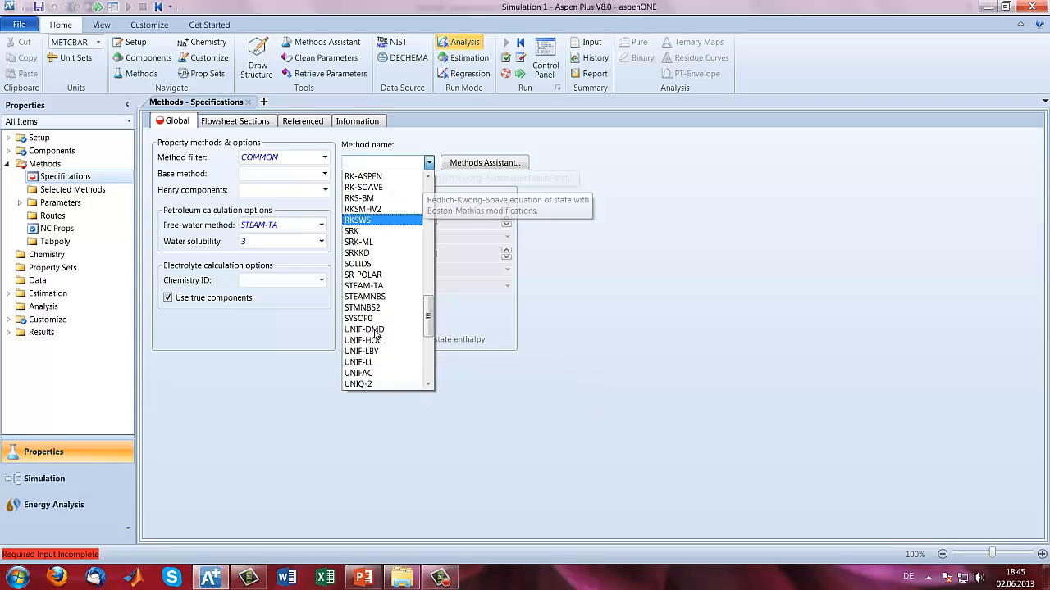
{"action": "left_click", "coordinate": [360, 374]}
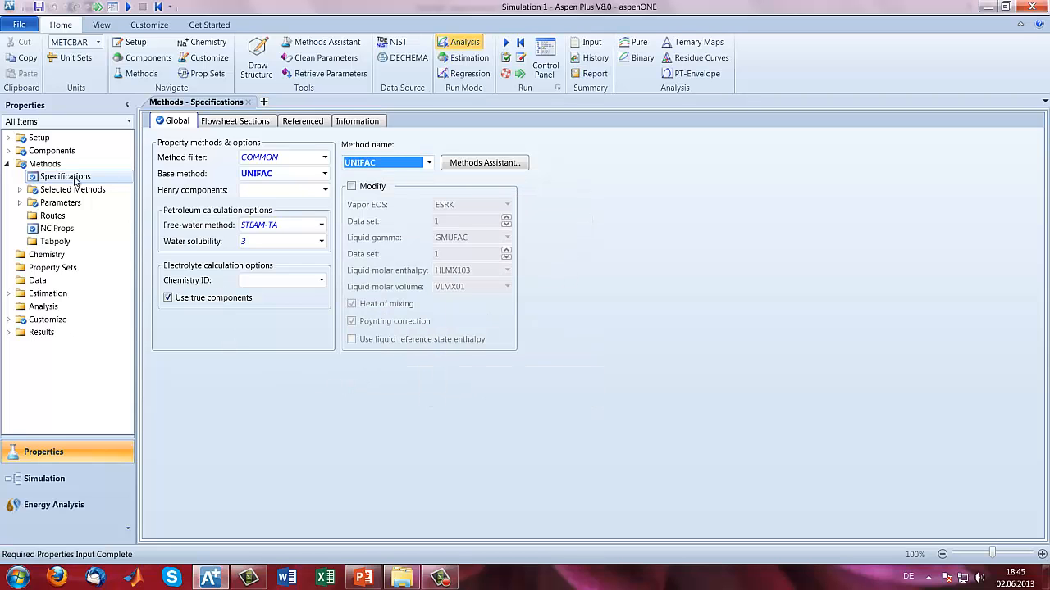
{"action": "left_click", "coordinate": [7, 164]}
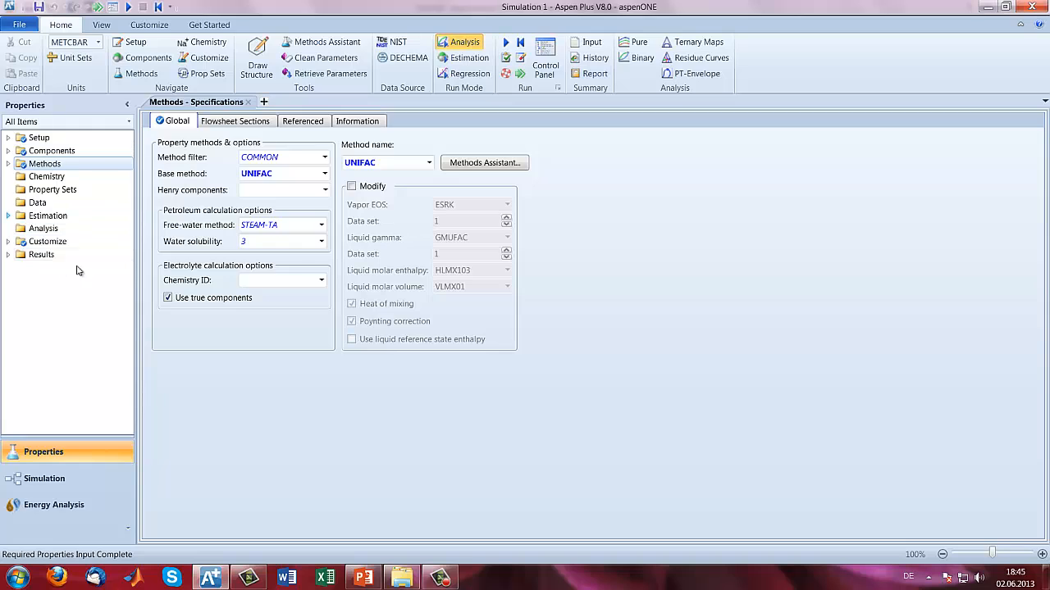
- Switch to the simulation environment and place an RStoic reactor block named FERM on the main flowsheet
{"action": "left_click", "coordinate": [37, 480]}
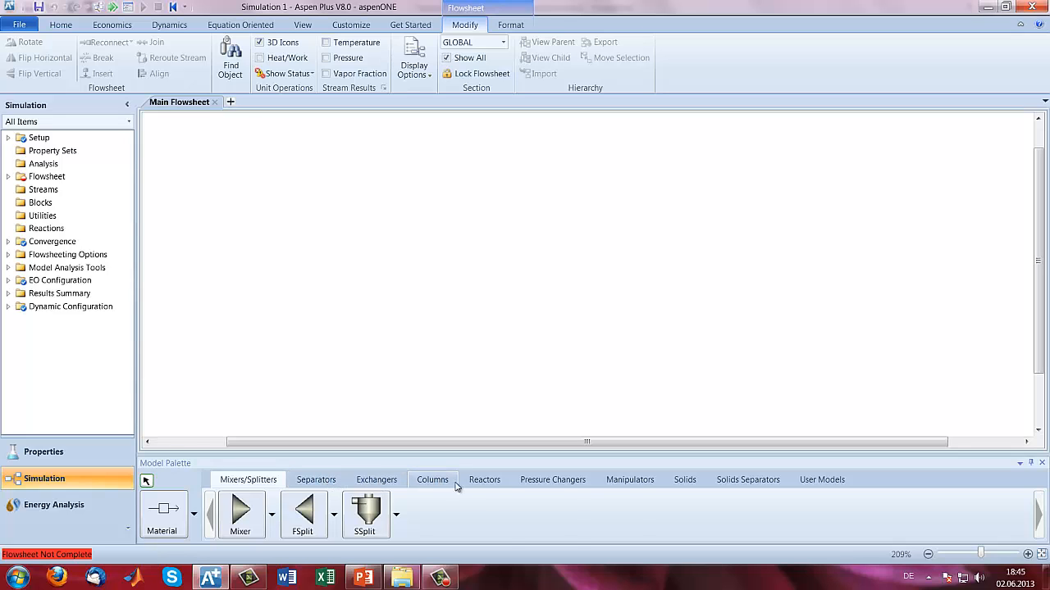
{"action": "left_click", "coordinate": [484, 480]}
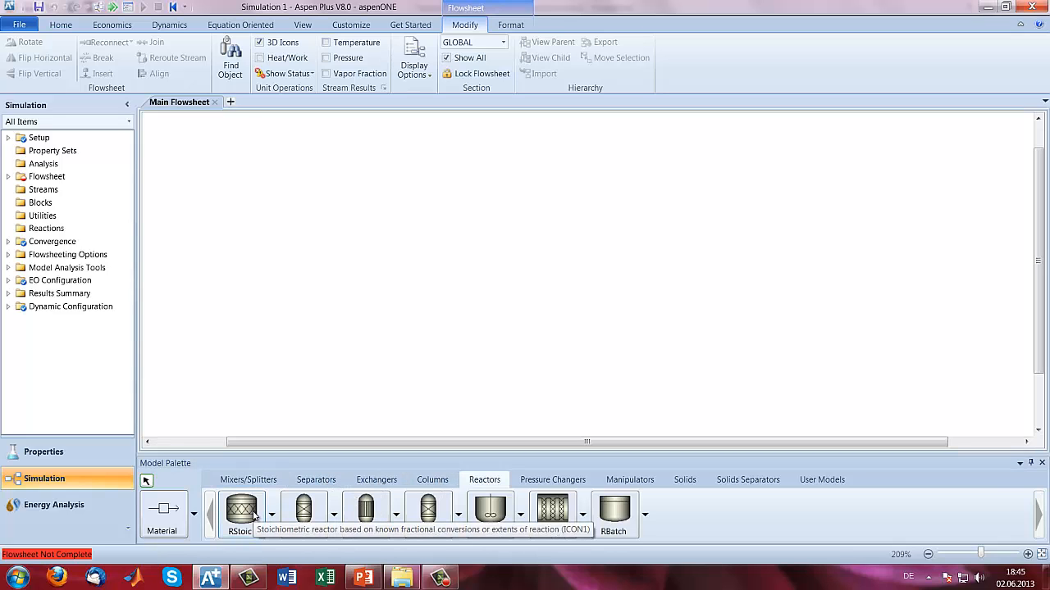
{"action": "left_click", "coordinate": [255, 515]}
{"action": "left_click", "coordinate": [318, 241]}
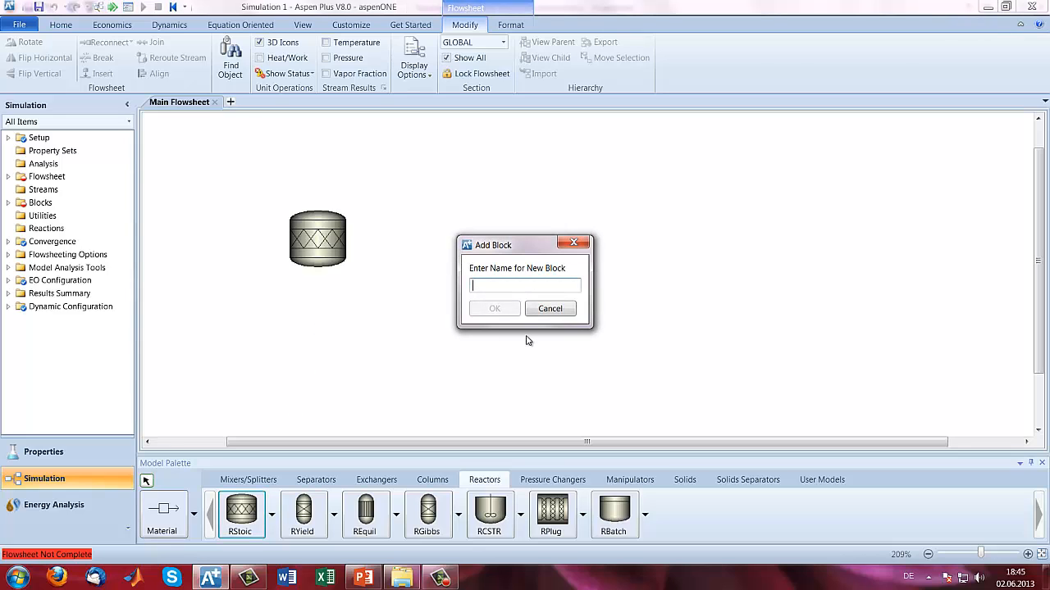
{"action": "type", "text": "FERM"}
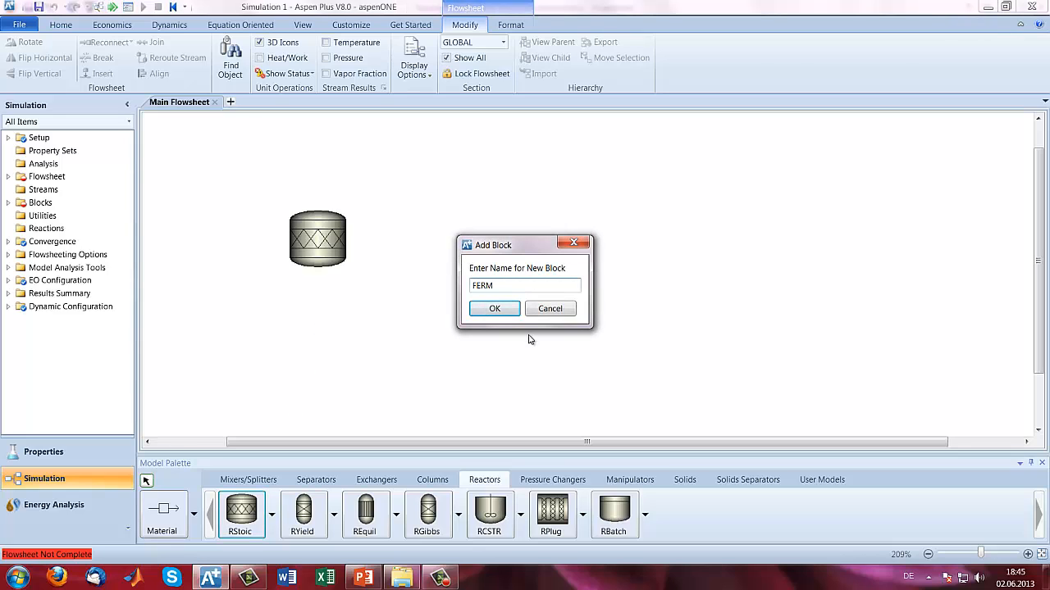
{"action": "key", "text": "Return"}
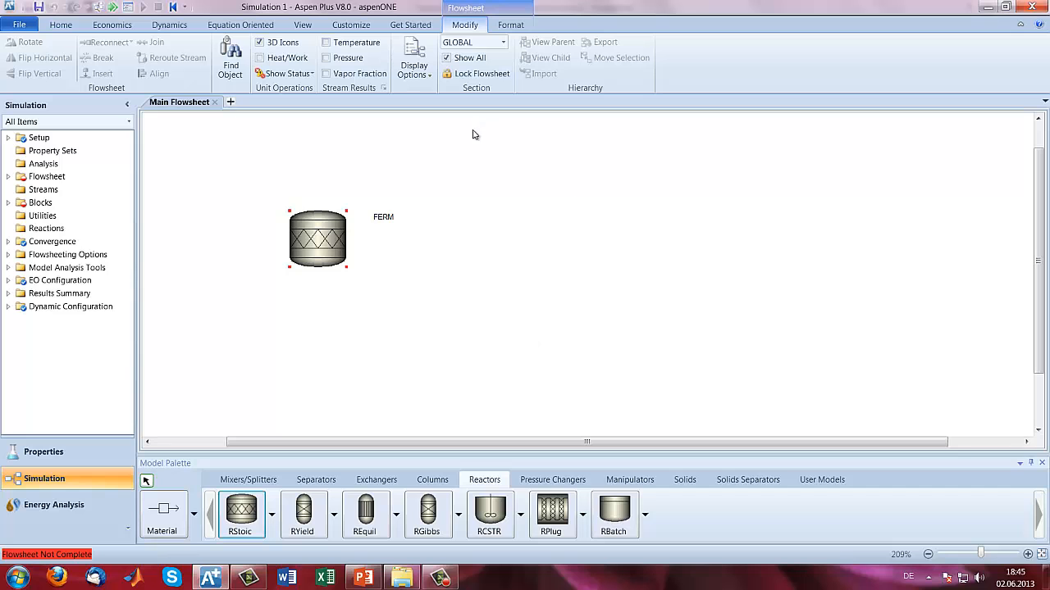
{"action": "left_click_drag", "start_coordinate": [318, 243], "coordinate": [355, 243]}
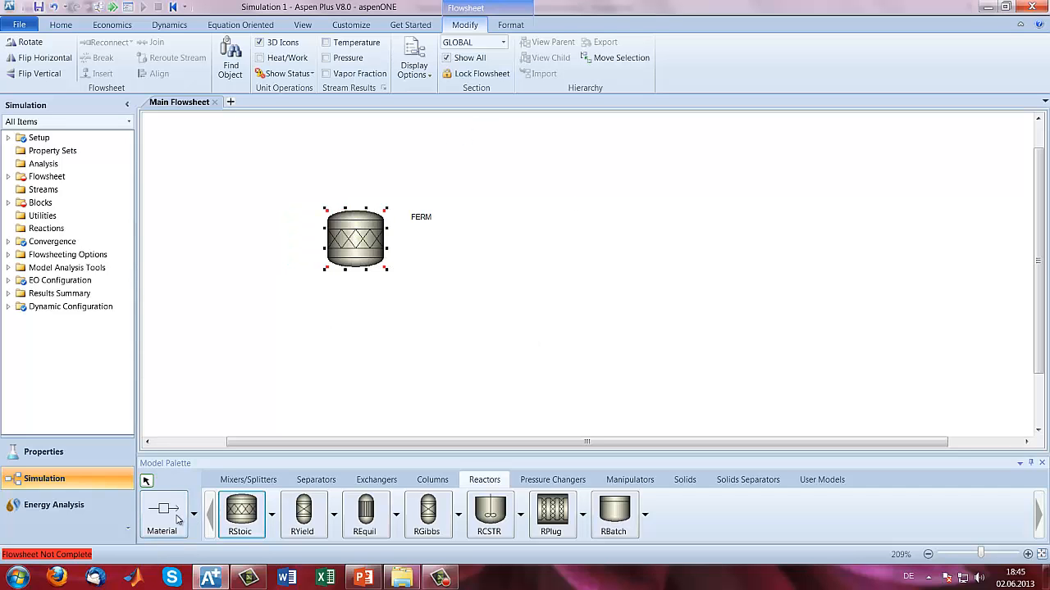
- Draw a material stream into the FERM reactor's feed port and name it BROTH
{"action": "left_click", "coordinate": [168, 510]}
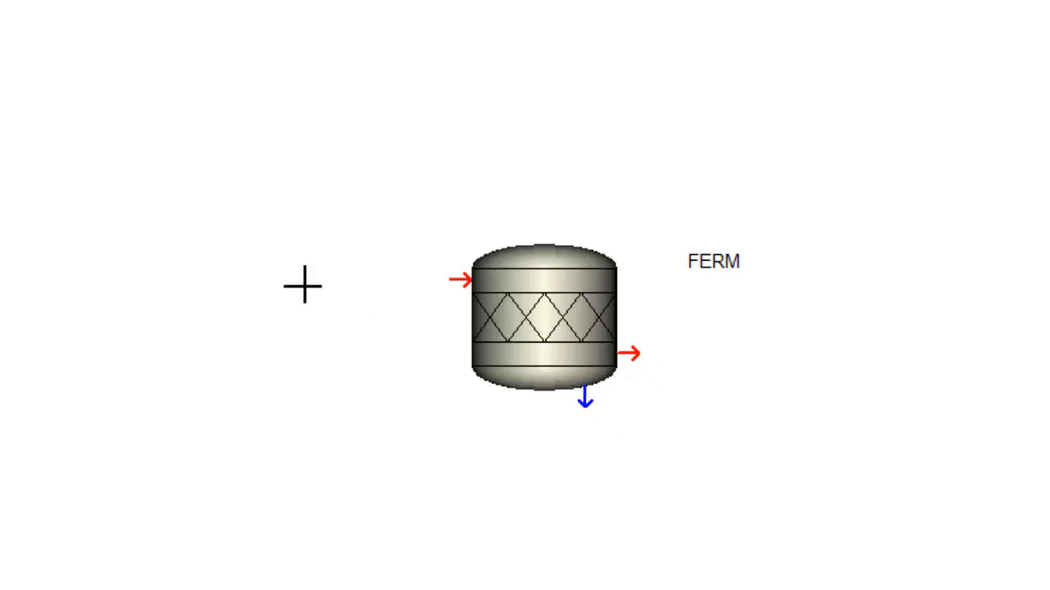
{"action": "left_click", "coordinate": [270, 267]}
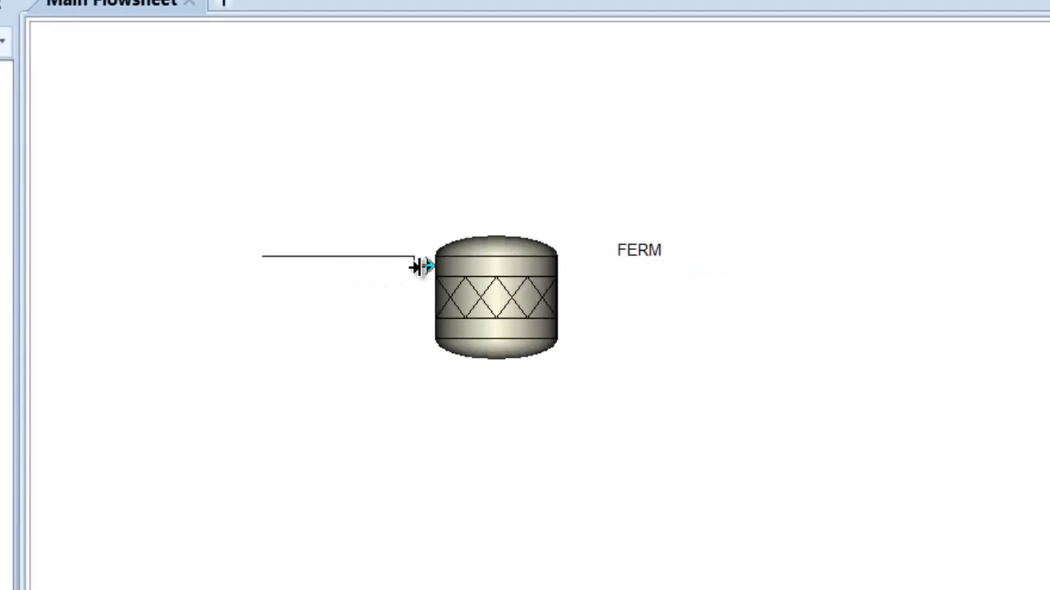
{"action": "left_click", "coordinate": [421, 268]}
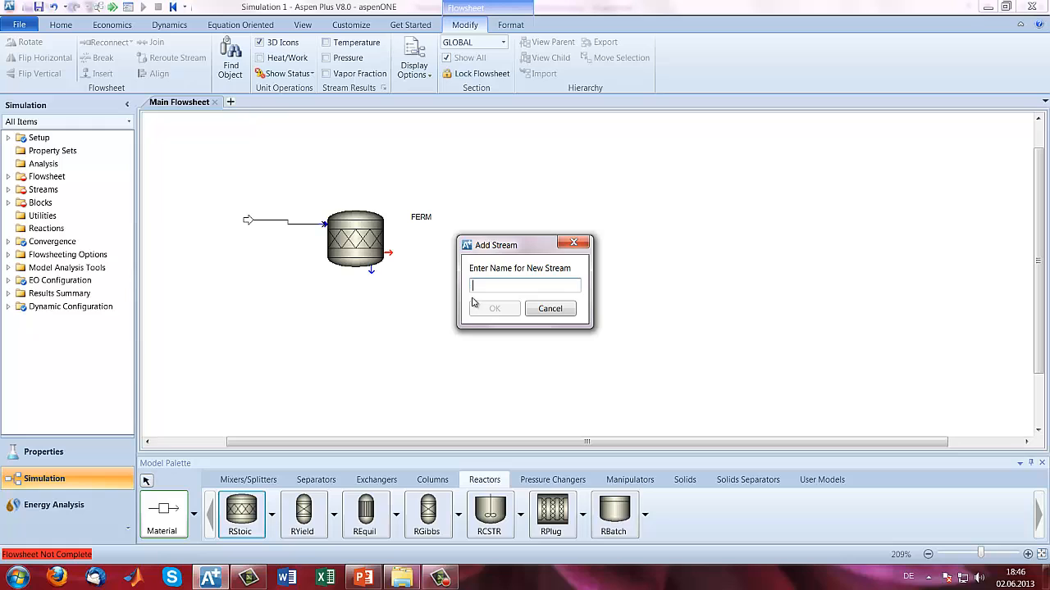
{"action": "type", "text": "BROTH"}
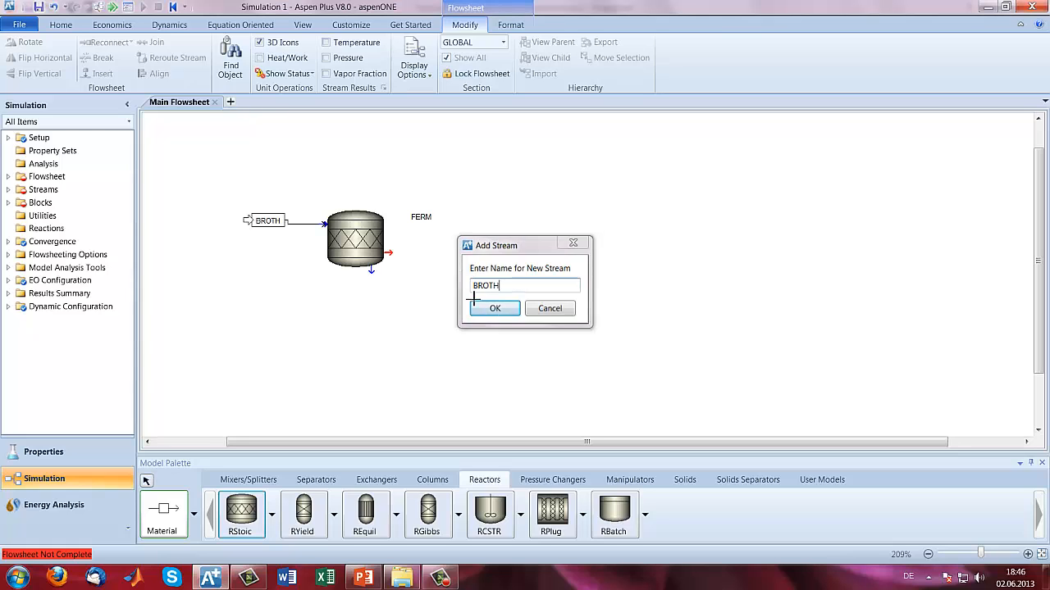
{"action": "left_click", "coordinate": [473, 305]}
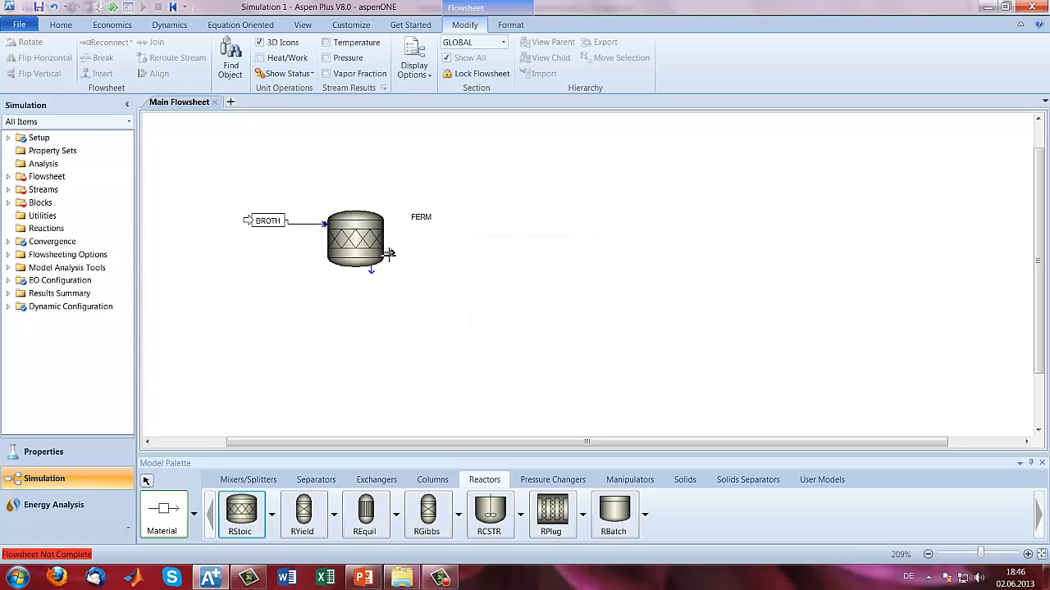
- Draw a material stream out of the FERM reactor's product port and name it DESTIN
{"action": "left_click", "coordinate": [491, 251]}
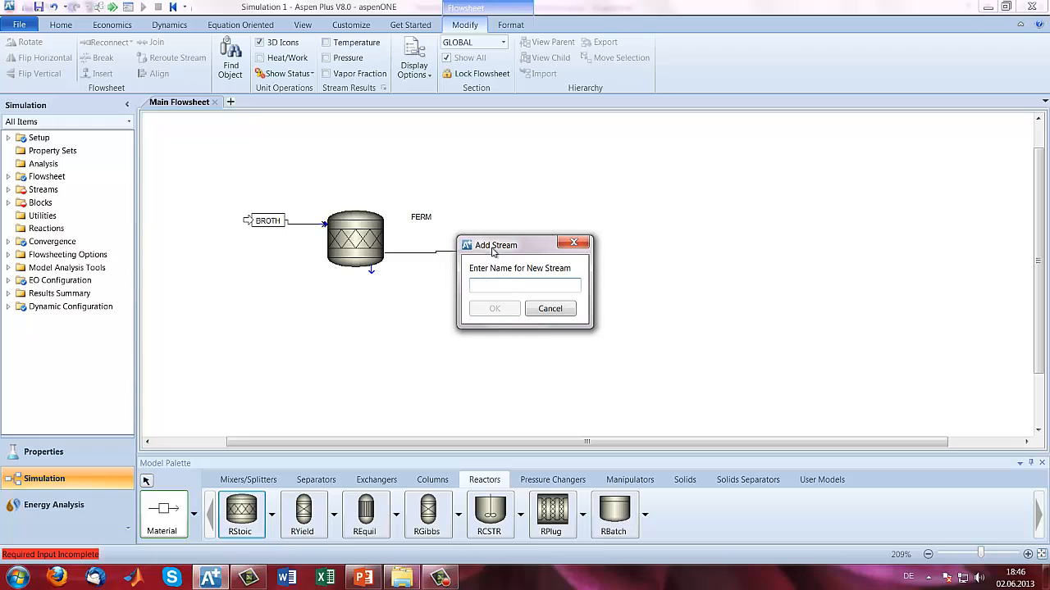
{"action": "type", "text": "DESTIN"}
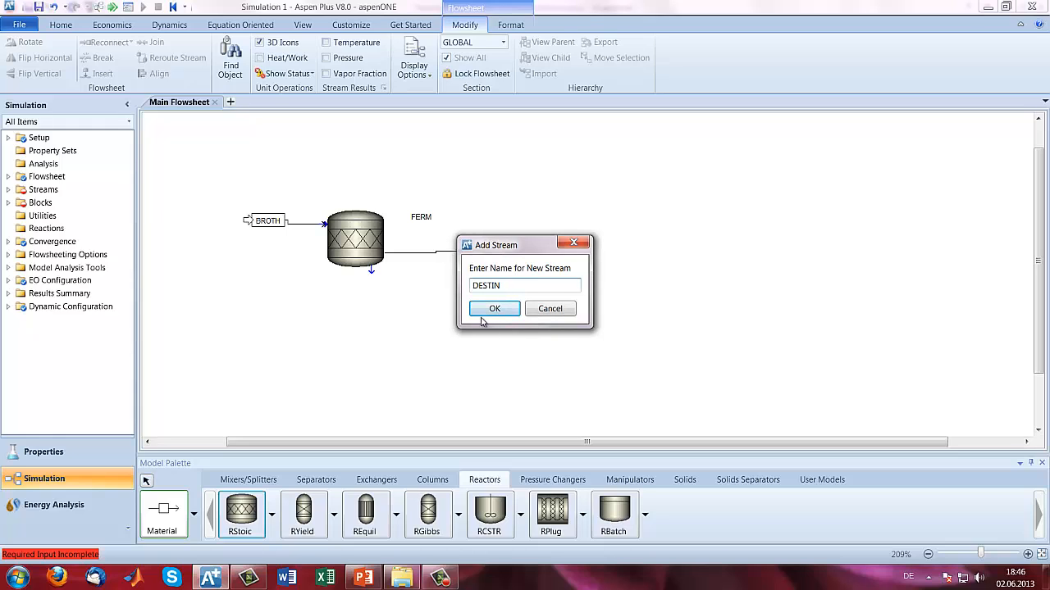
{"action": "left_click", "coordinate": [484, 313]}
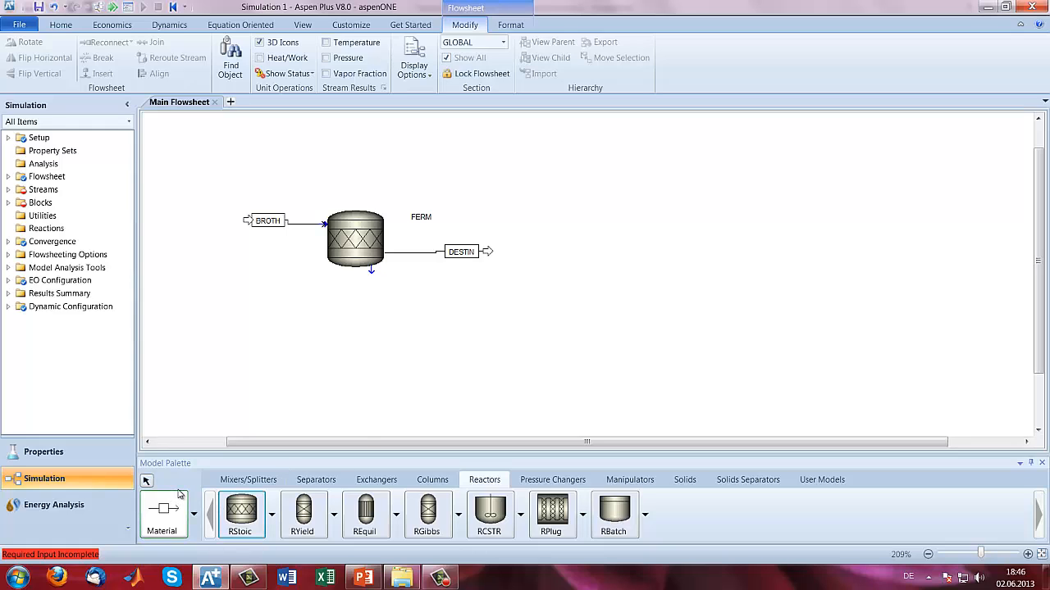
- Open the BROTH stream's input specifications from the list of streams for editing
{"action": "double_click", "coordinate": [43, 191]}
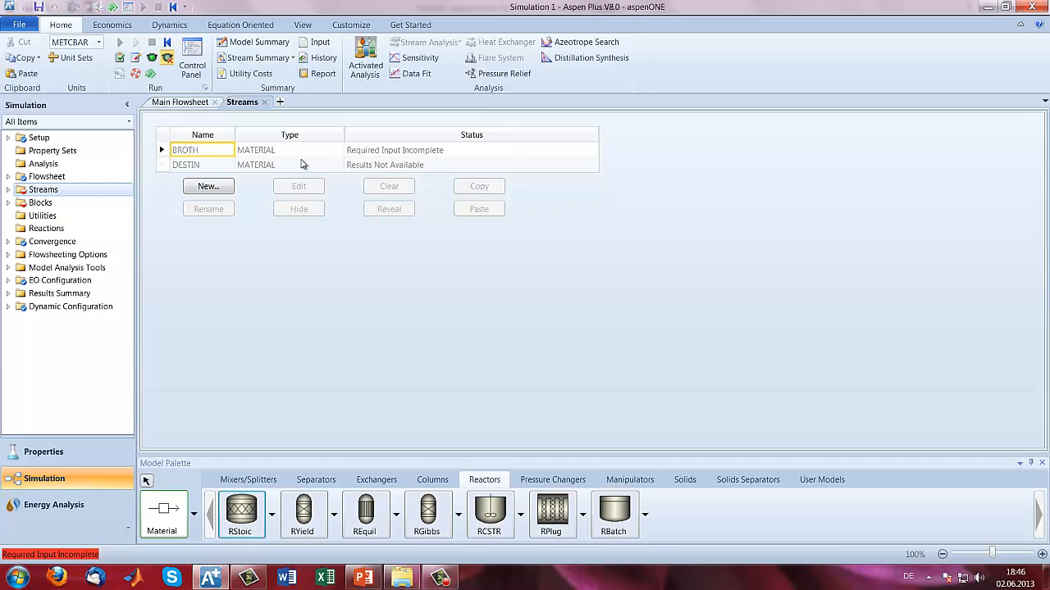
{"action": "left_click", "coordinate": [396, 154]}
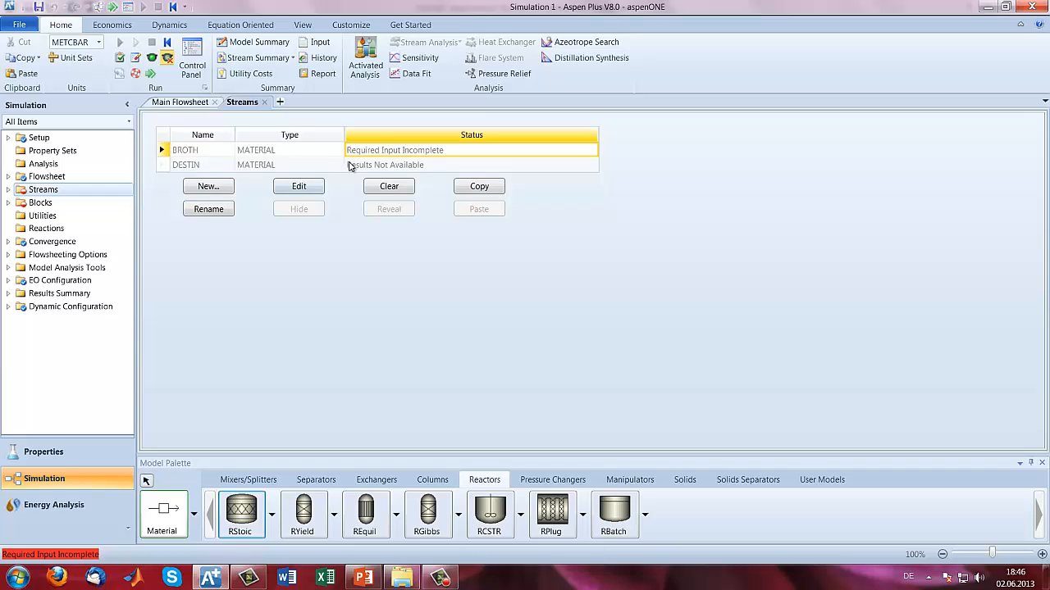
{"action": "left_click", "coordinate": [308, 186]}
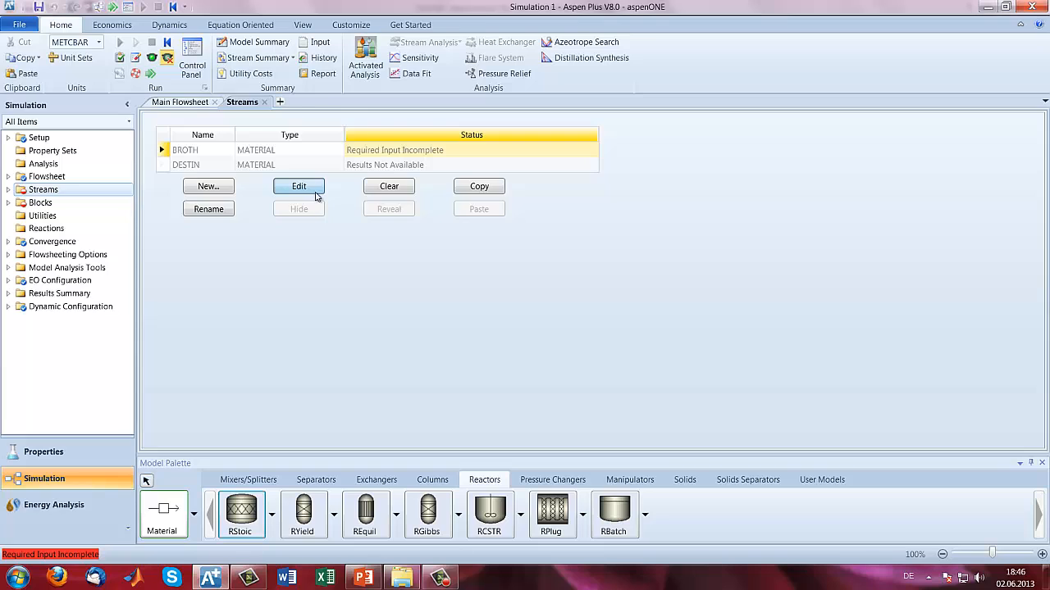
{"action": "left_click", "coordinate": [316, 195]}
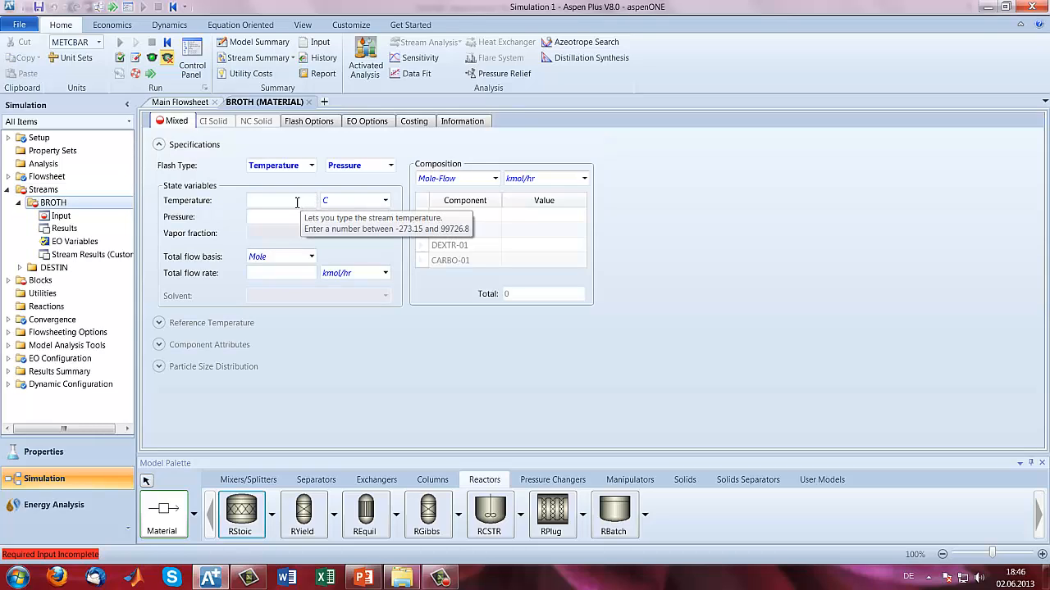
- Set the BROTH stream's temperature to 25 C and its pressure to 1.013 bar
{"action": "left_click", "coordinate": [303, 201]}
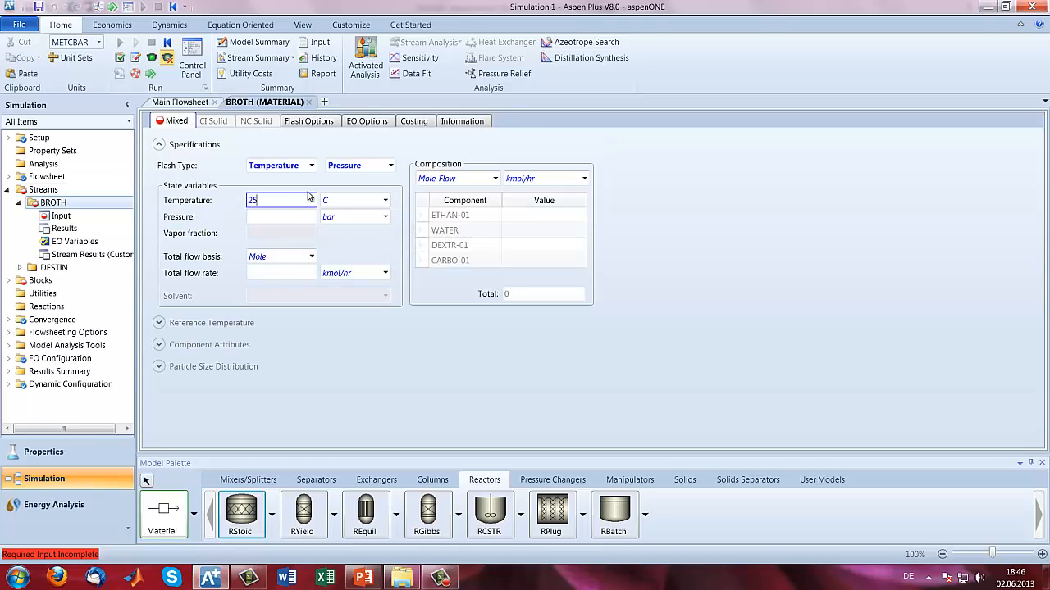
{"action": "left_click", "coordinate": [285, 218]}
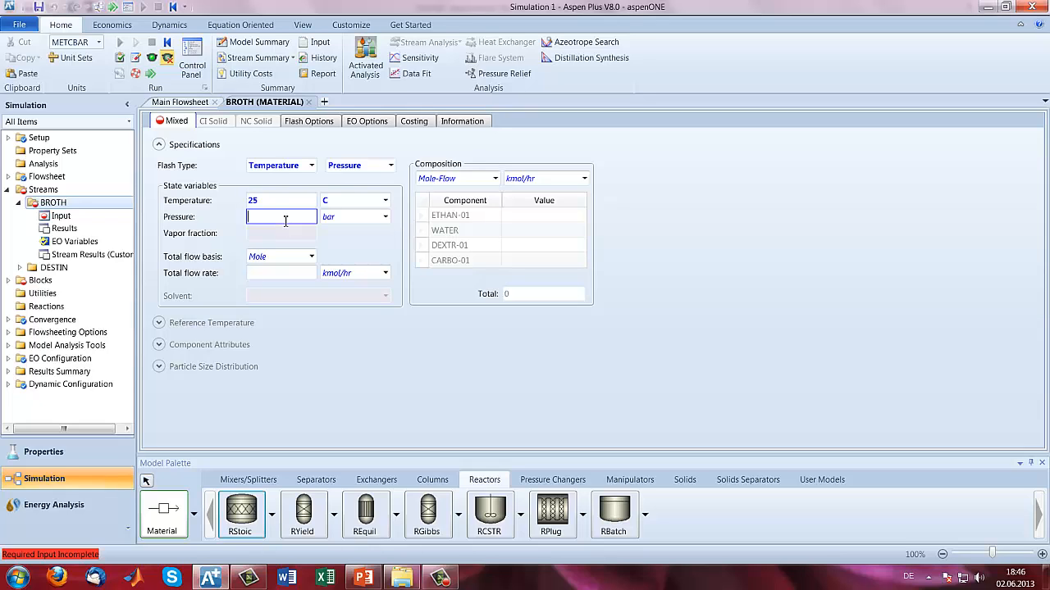
{"action": "left_click", "coordinate": [353, 218]}
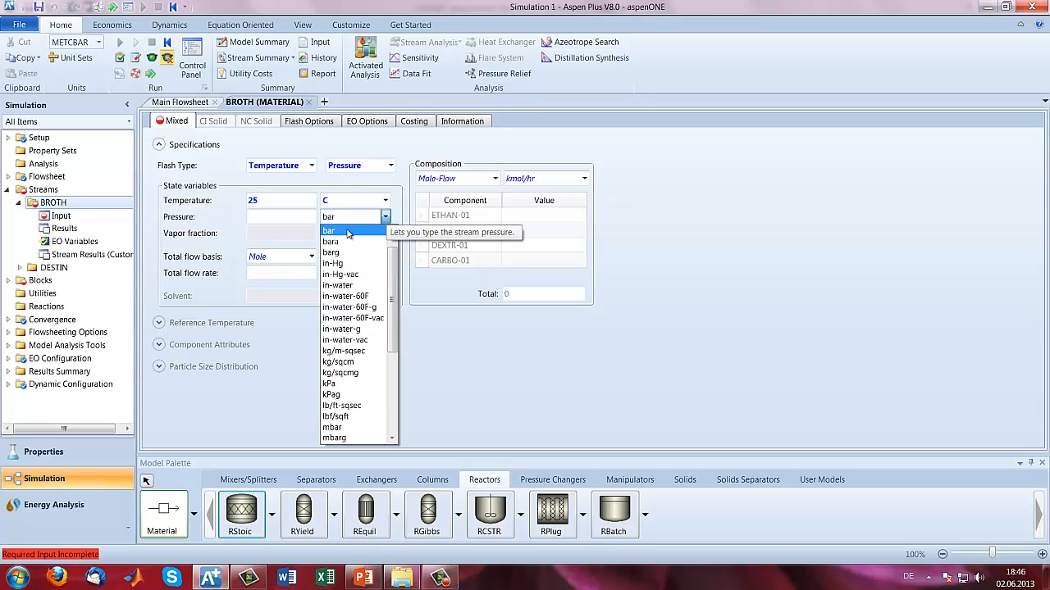
{"action": "left_click", "coordinate": [335, 231]}
{"action": "left_click", "coordinate": [287, 218]}
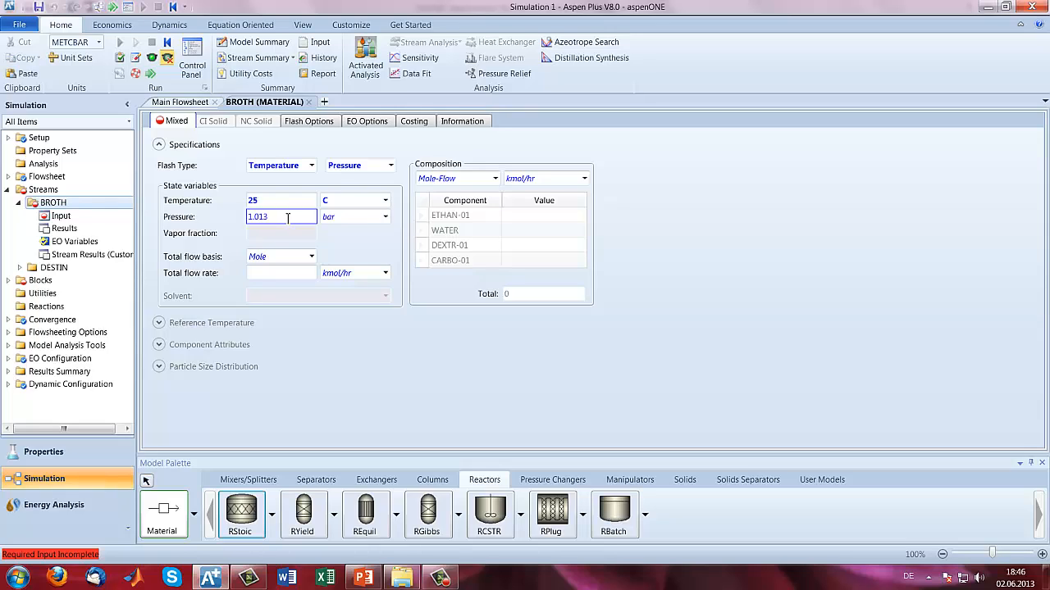
- Set the BROTH stream's total flow basis to Mass
{"action": "left_click", "coordinate": [282, 258]}
{"action": "left_click", "coordinate": [282, 259]}
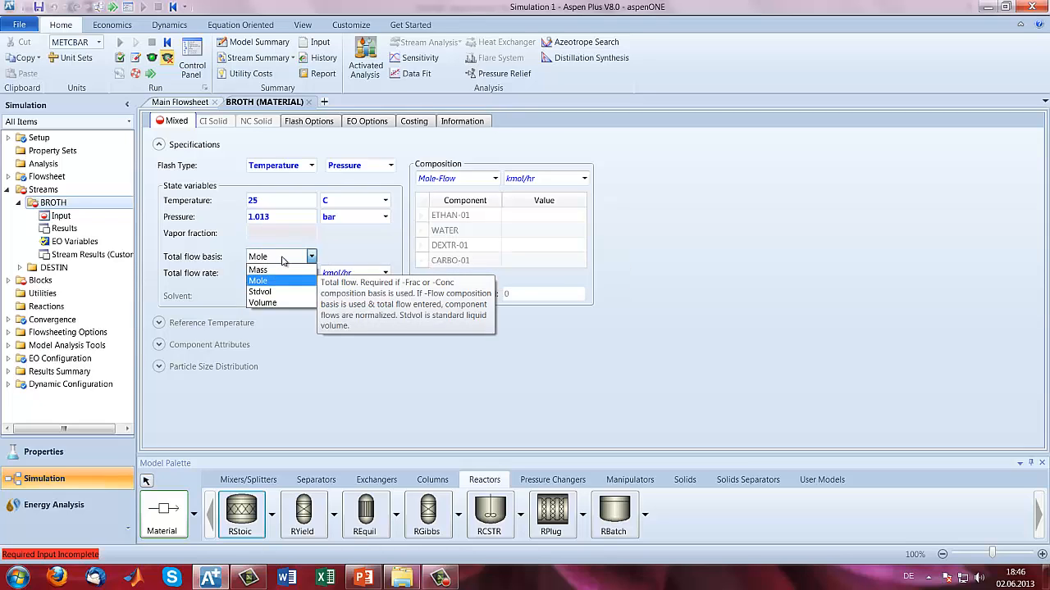
{"action": "left_click", "coordinate": [275, 269]}
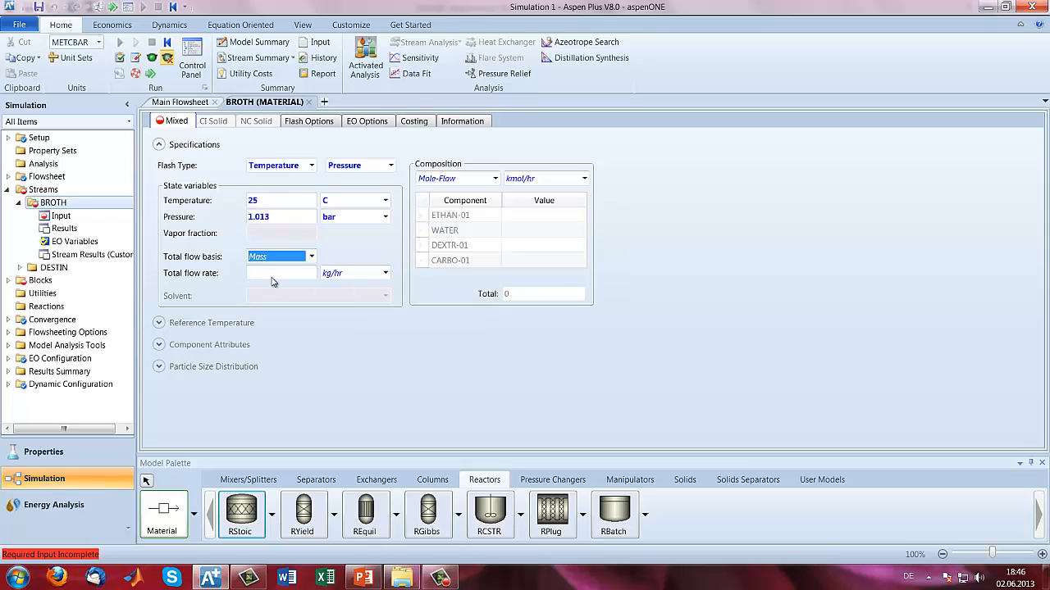
- Set the BROTH stream's total flow rate to 1 kg/hr and its composition basis to Mass-Frac
{"action": "left_click", "coordinate": [272, 276]}
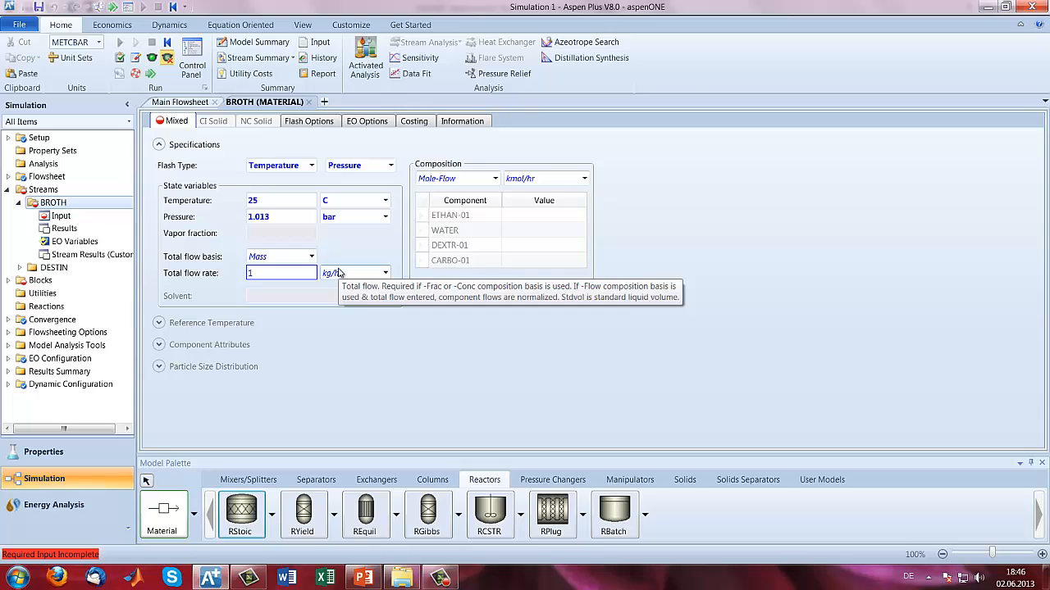
{"action": "type", "text": "1"}
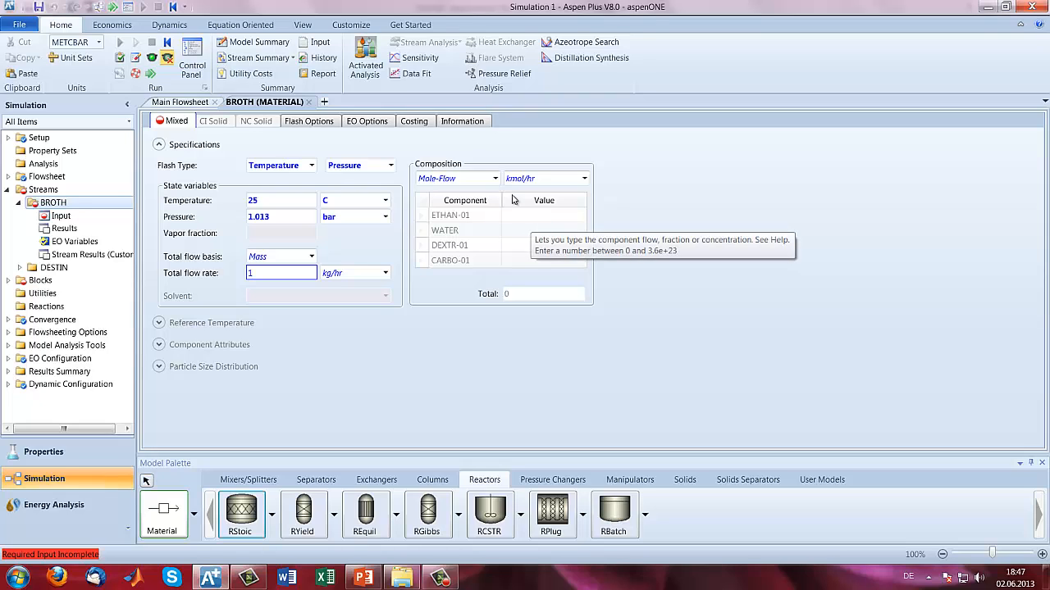
{"action": "left_click", "coordinate": [459, 178]}
{"action": "left_click", "coordinate": [494, 178]}
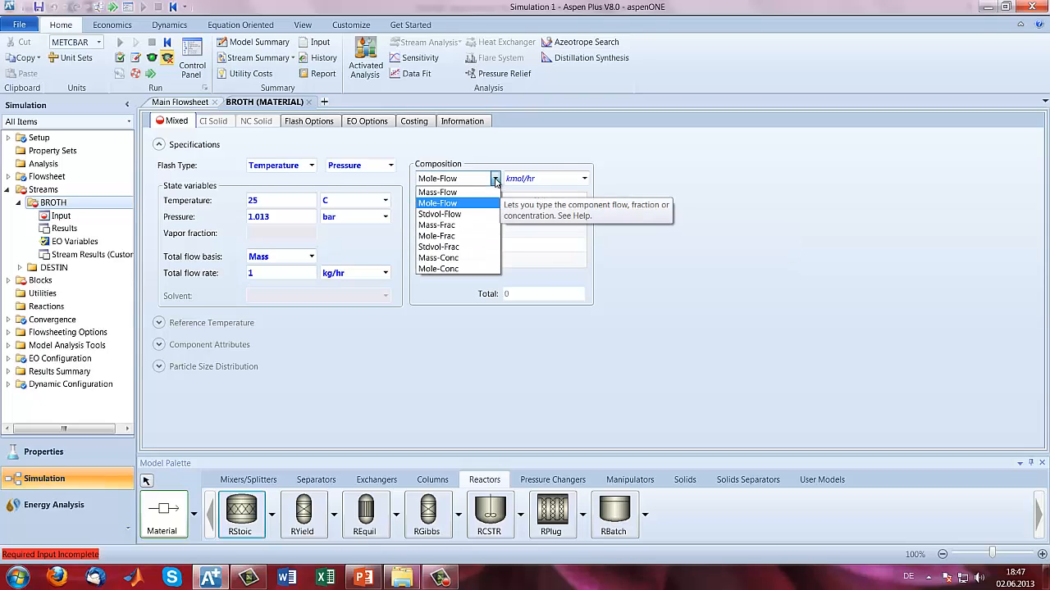
{"action": "left_click", "coordinate": [444, 225]}
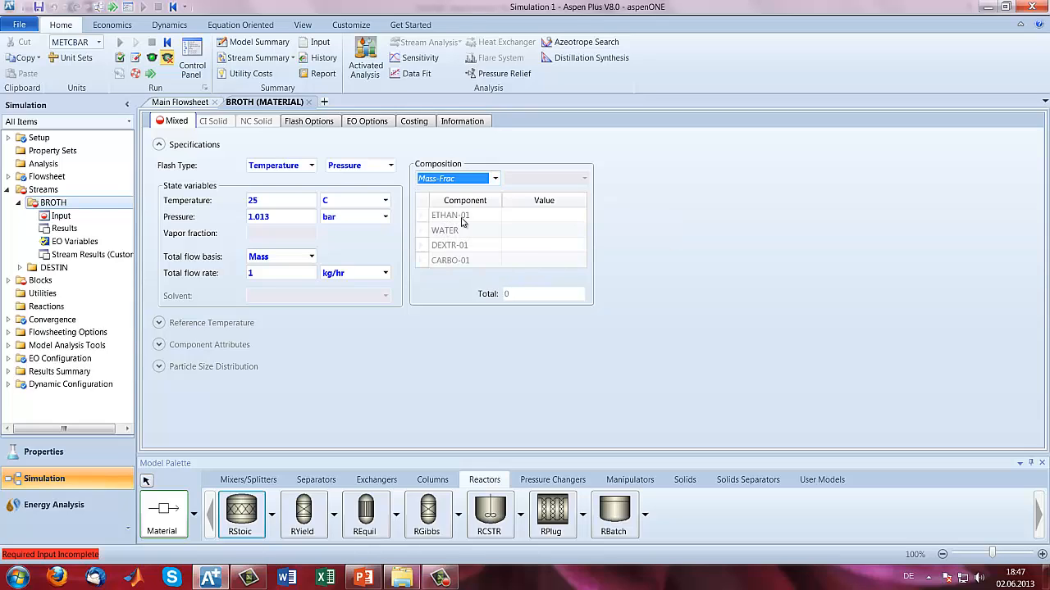
- Enter mass fractions of 0.5 for DEXTR-01 and 0.5 for WATER in the BROTH stream's composition
{"action": "left_click", "coordinate": [536, 218]}
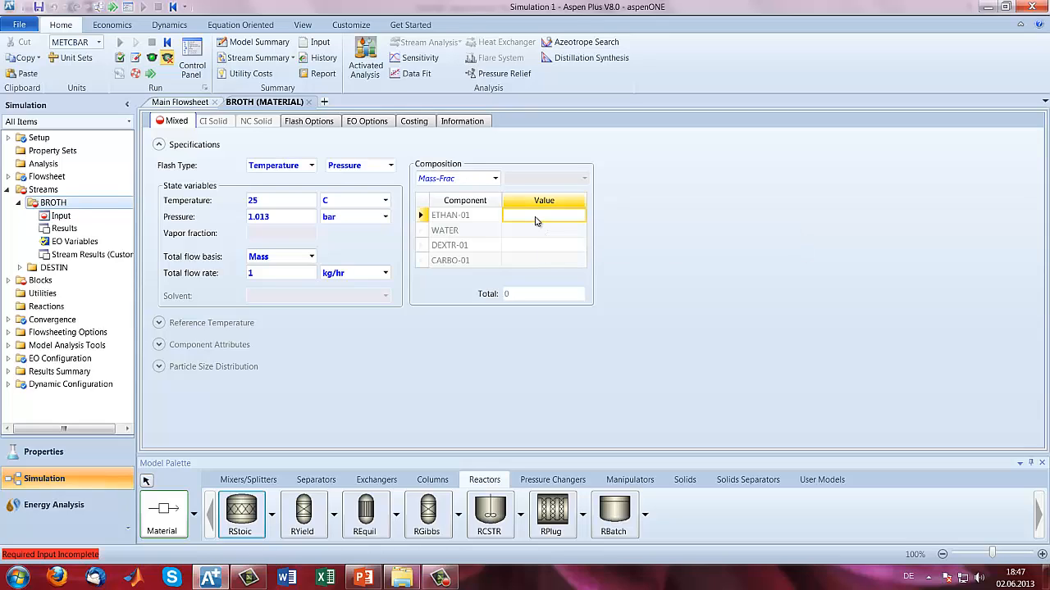
{"action": "left_click", "coordinate": [533, 249]}
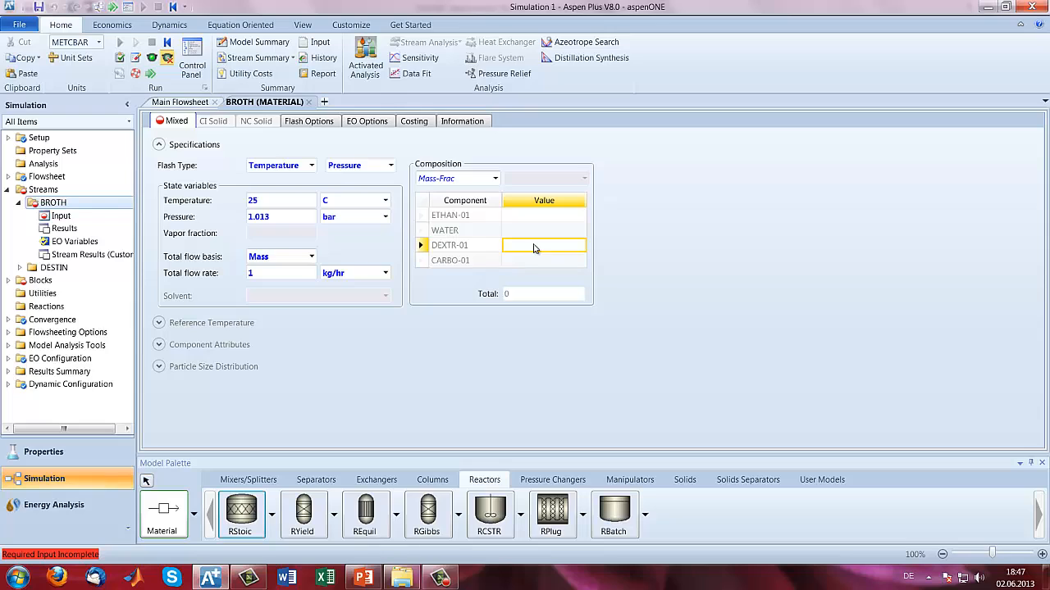
{"action": "type", "text": "0.5"}
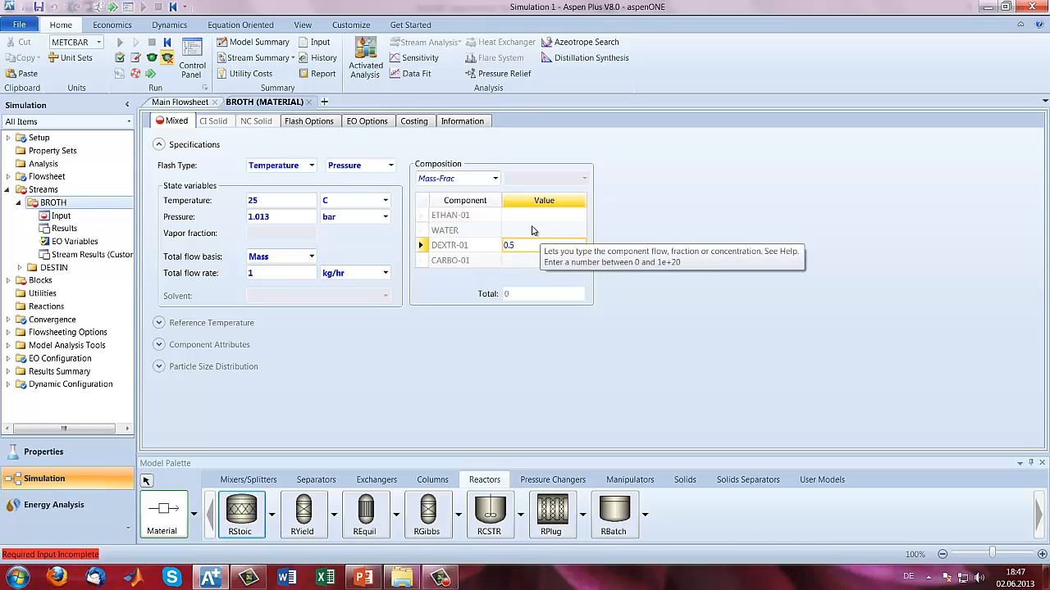
{"action": "left_click", "coordinate": [532, 231]}
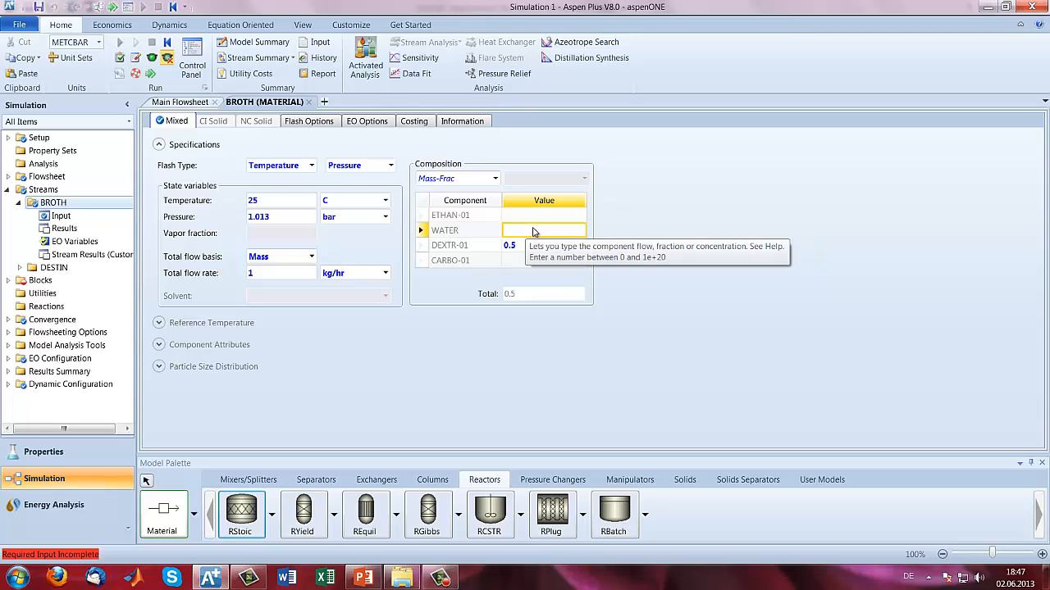
{"action": "type", "text": "0.5"}
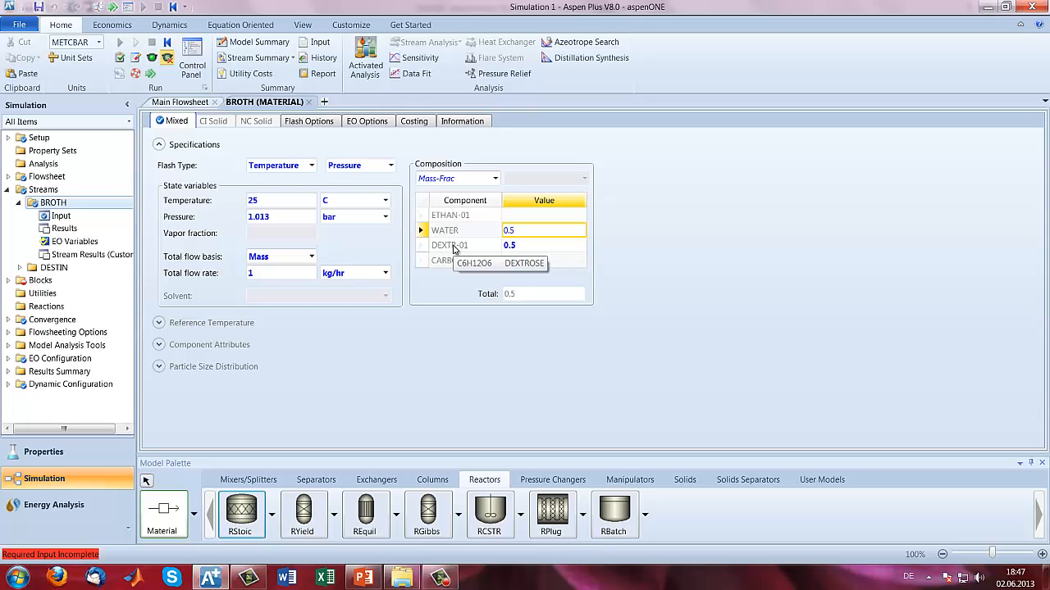
- Open the FERM block's specifications for editing and set its temperature to 32 C and pressure to 1.013 bar
{"action": "left_click", "coordinate": [8, 190]}
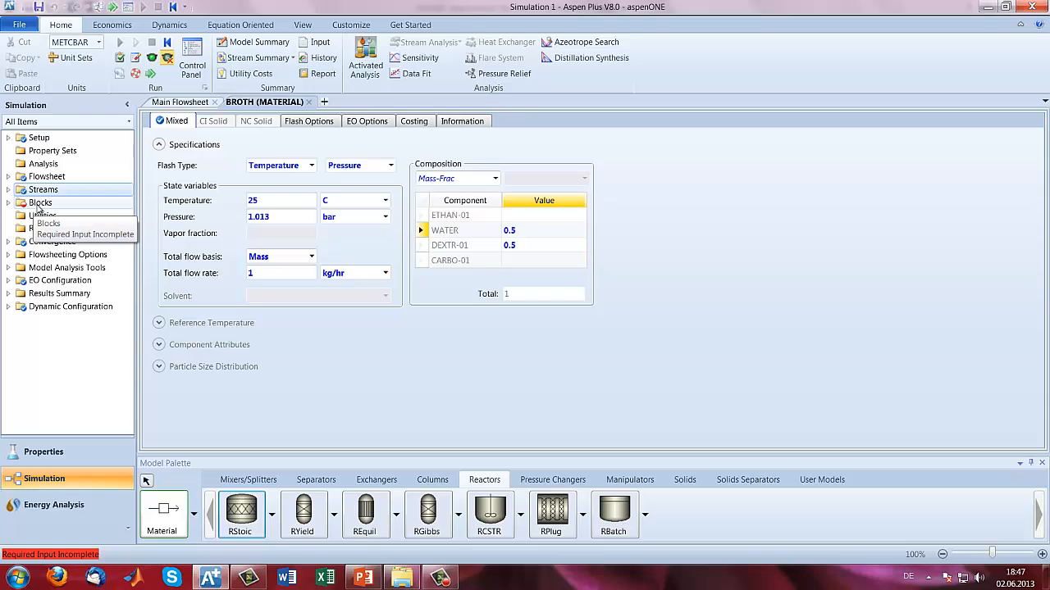
{"action": "left_click", "coordinate": [39, 203]}
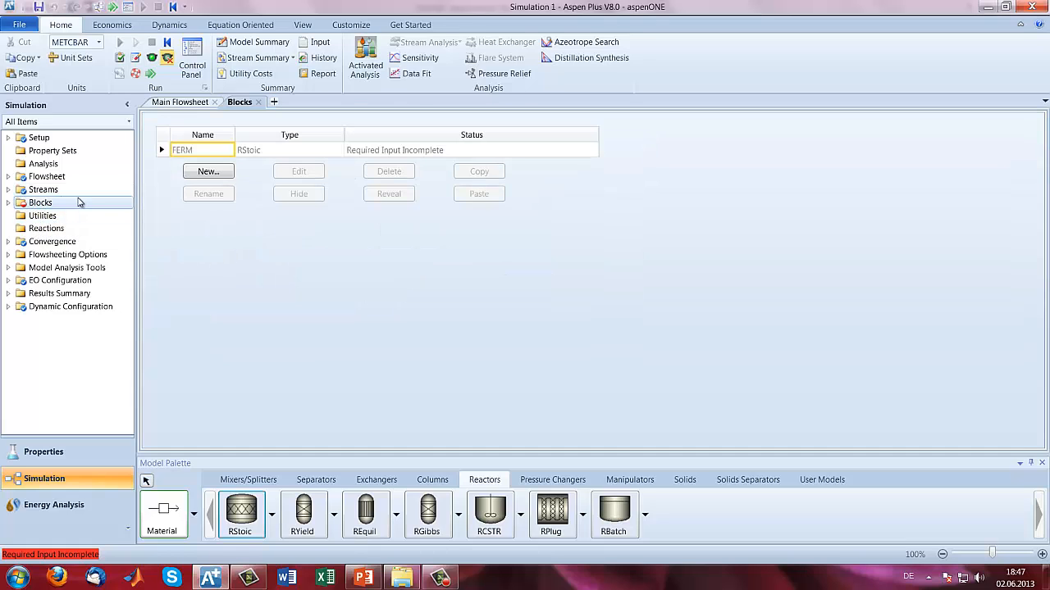
{"action": "left_click", "coordinate": [288, 149]}
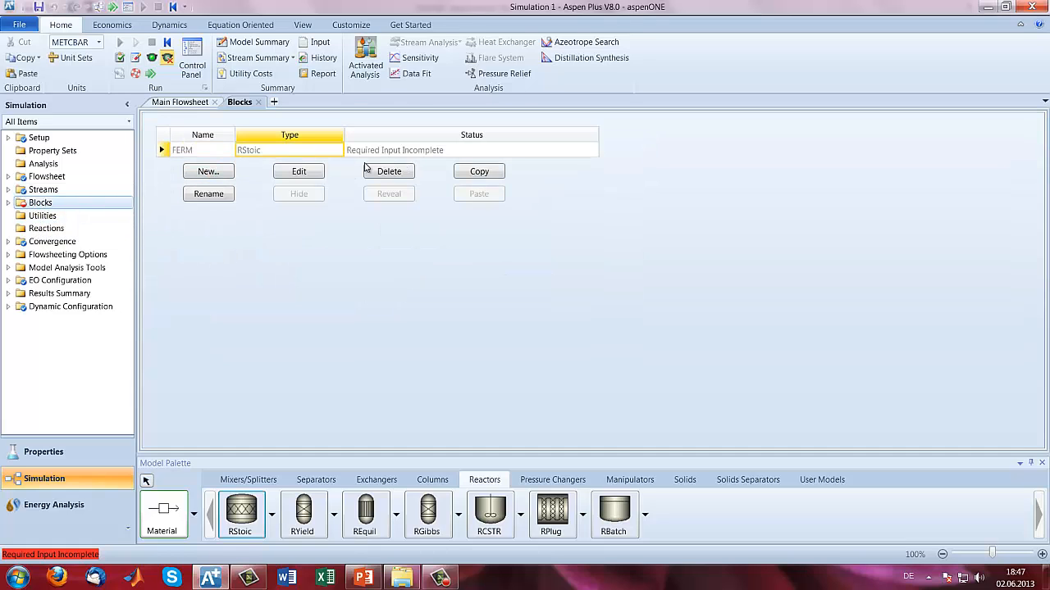
{"action": "left_click", "coordinate": [300, 170]}
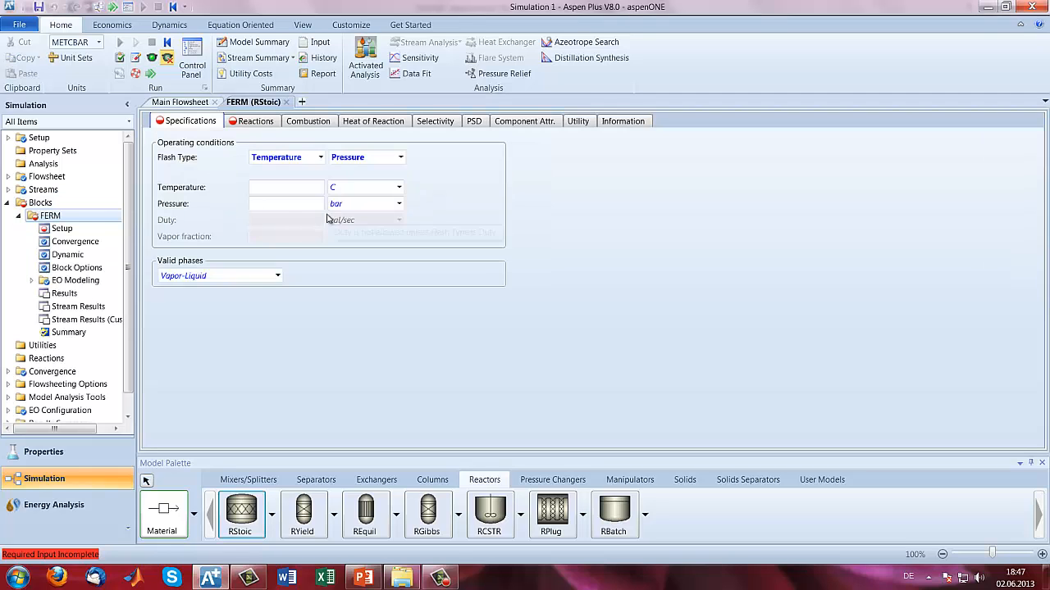
{"action": "left_click", "coordinate": [292, 188]}
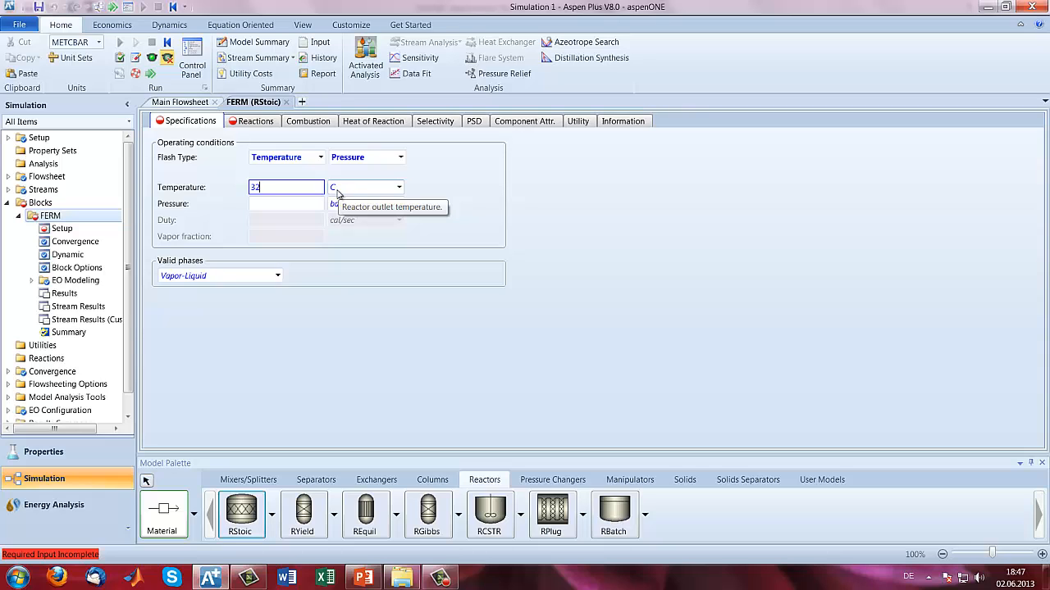
{"action": "left_click", "coordinate": [313, 205]}
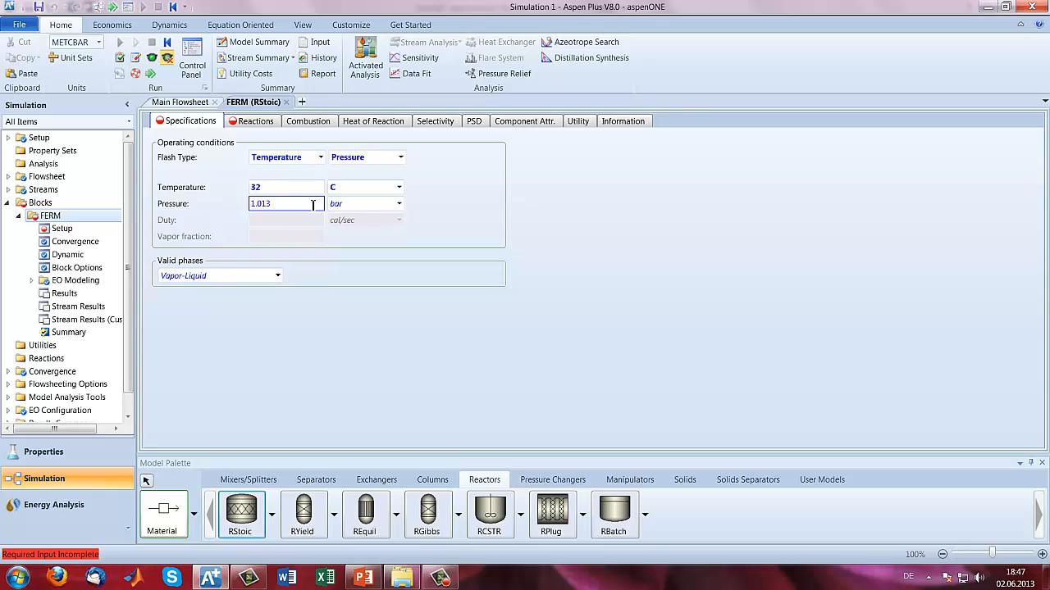
- Create a new reaction for the FERM block with DEXTR-01 as reactant and ETHAN-01 and CARBO-01 as products
{"action": "left_click", "coordinate": [247, 123]}
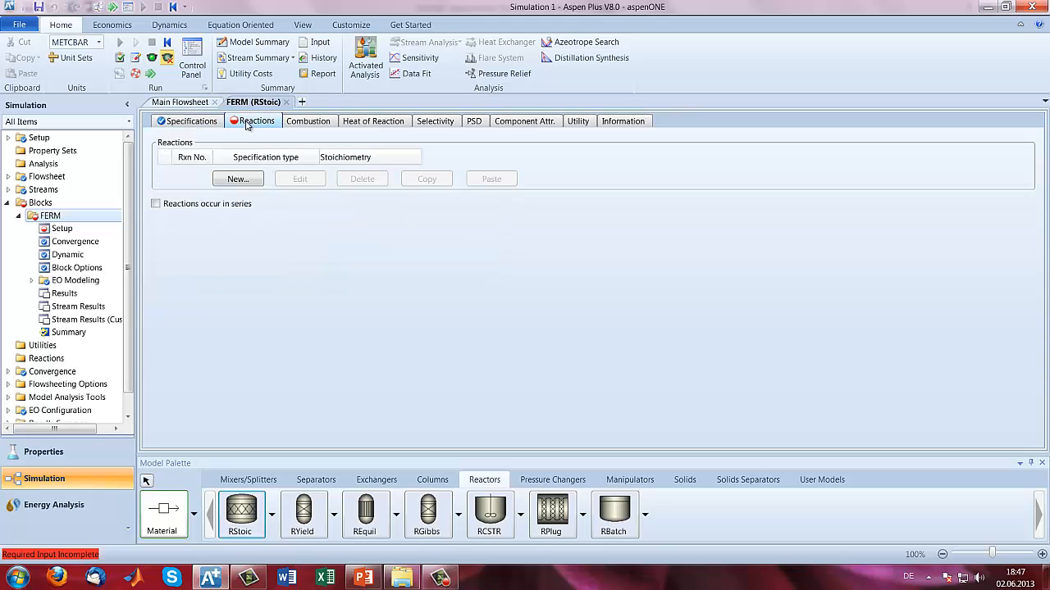
{"action": "left_click", "coordinate": [235, 182]}
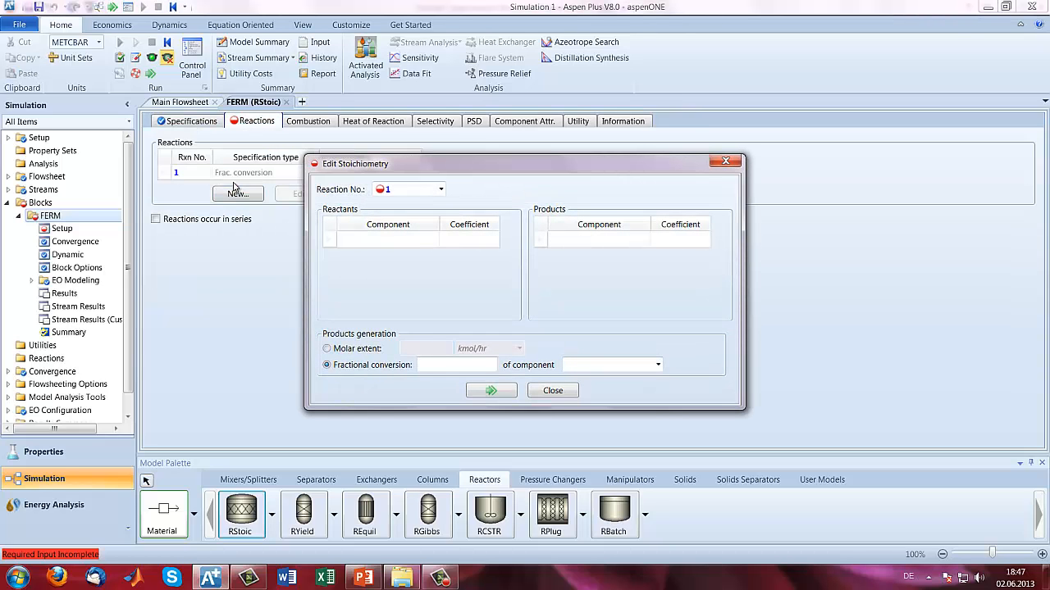
{"action": "left_click", "coordinate": [432, 239]}
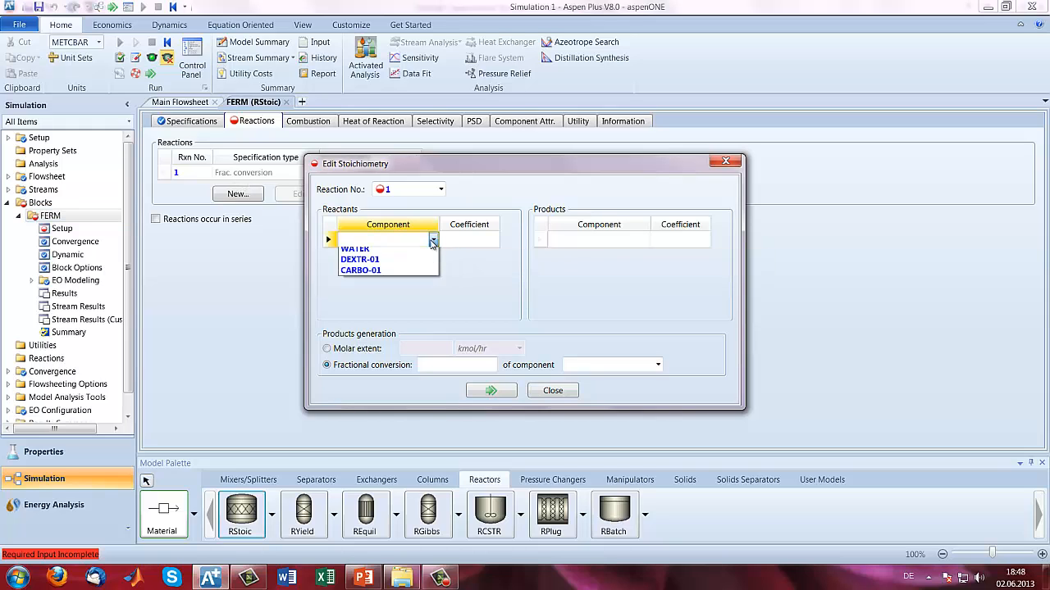
{"action": "left_click", "coordinate": [360, 274]}
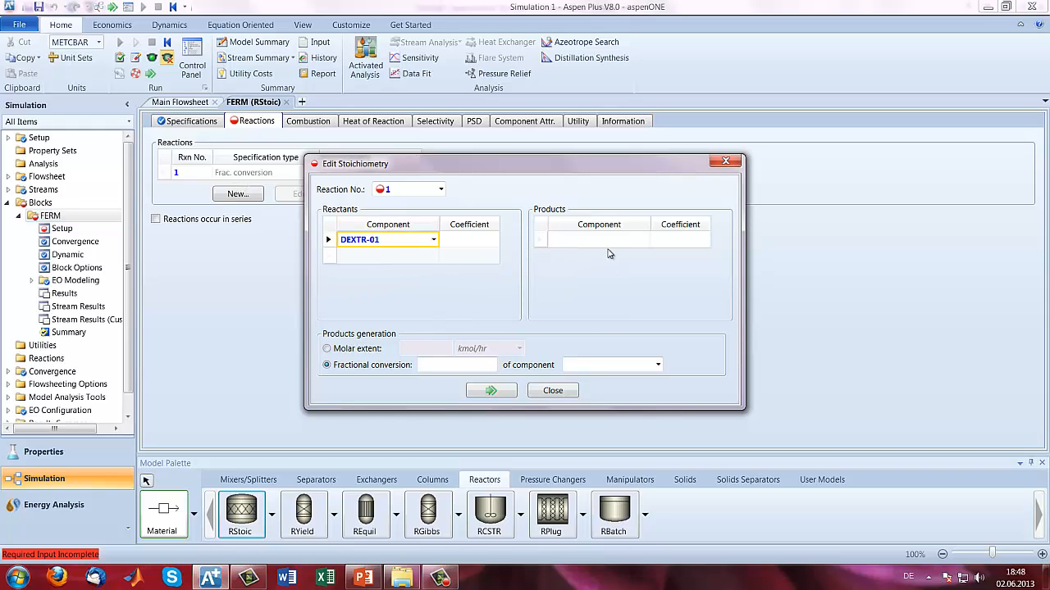
{"action": "left_click", "coordinate": [644, 240]}
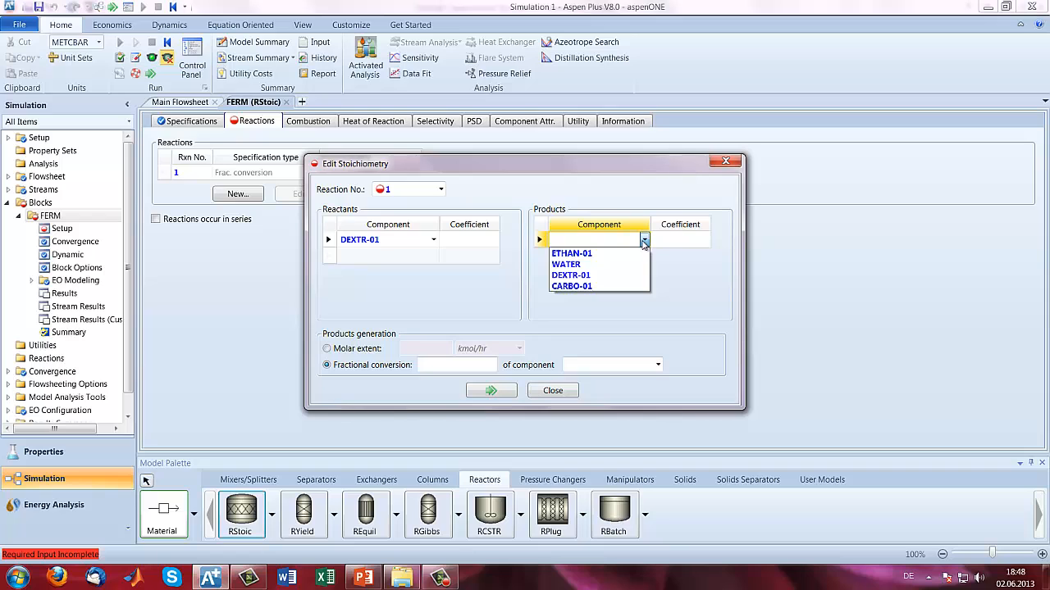
{"action": "left_click", "coordinate": [619, 254]}
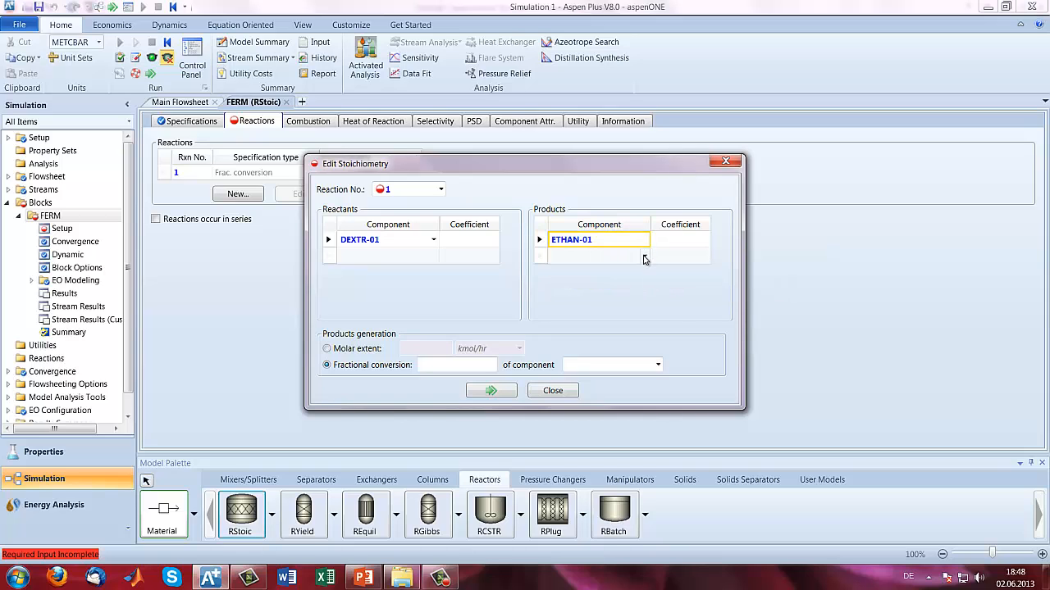
{"action": "left_click", "coordinate": [643, 257]}
{"action": "left_click", "coordinate": [571, 303]}
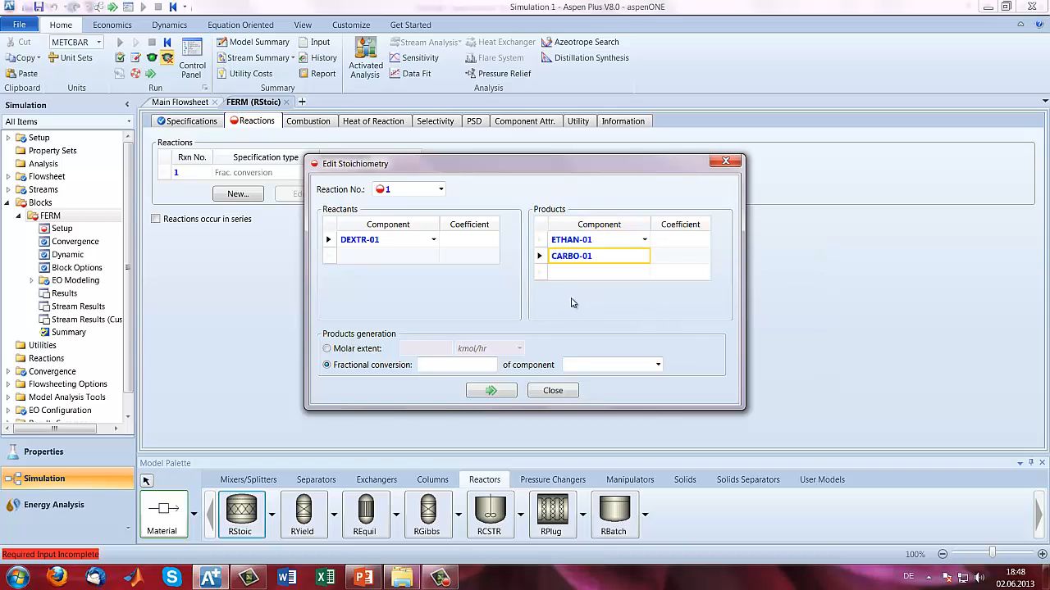
- Set the stoichiometric coefficients of reaction 1 to -1 for DEXTR-01, 2 for ETHAN-01 and 2 for CARBO-01
{"action": "left_click", "coordinate": [479, 242]}
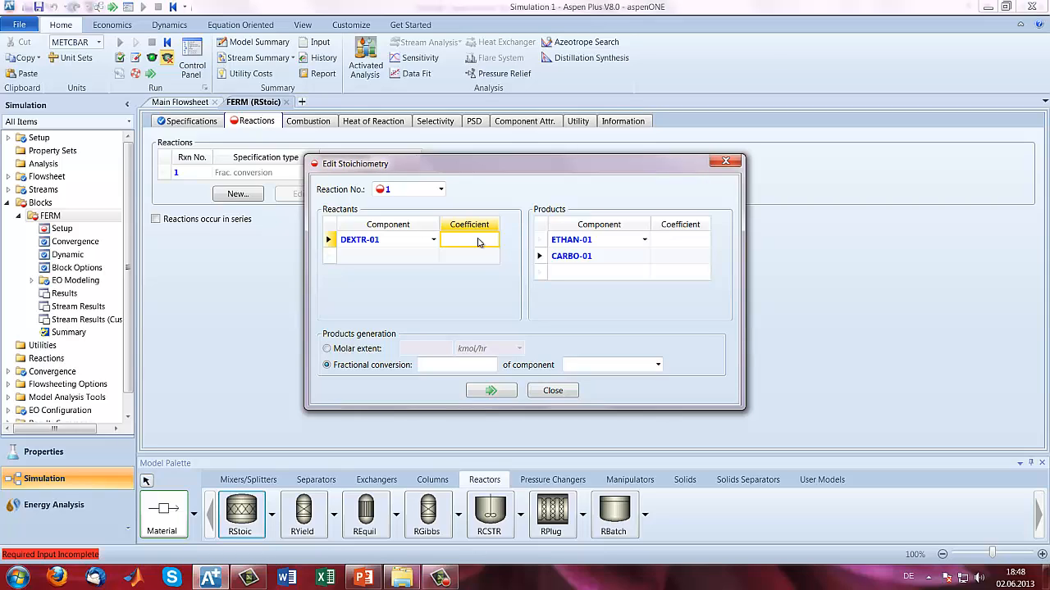
{"action": "left_click", "coordinate": [681, 240]}
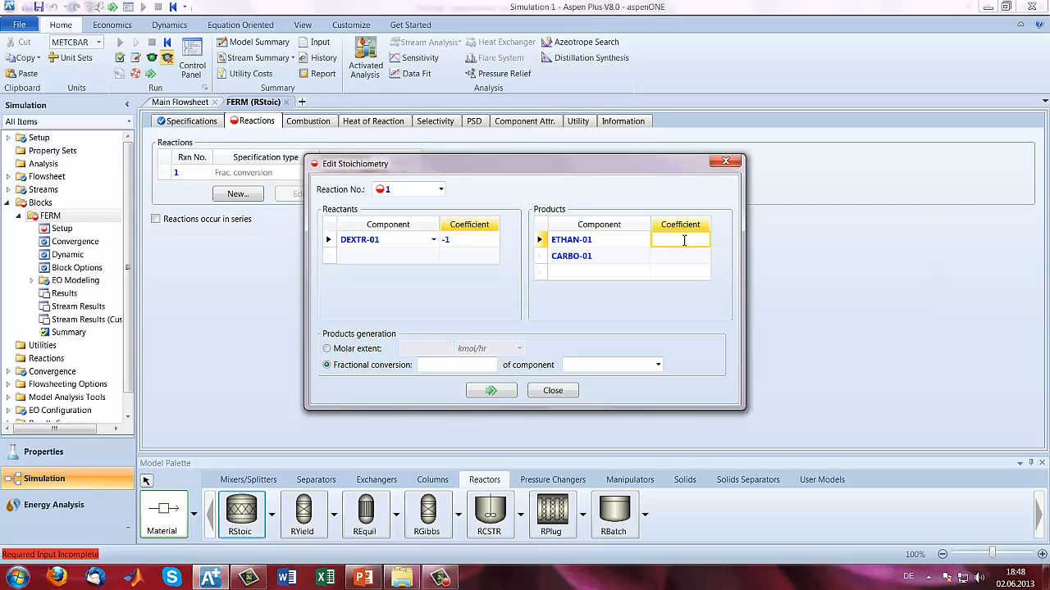
{"action": "type", "text": "2"}
{"action": "left_click", "coordinate": [682, 256]}
{"action": "type", "text": "2"}
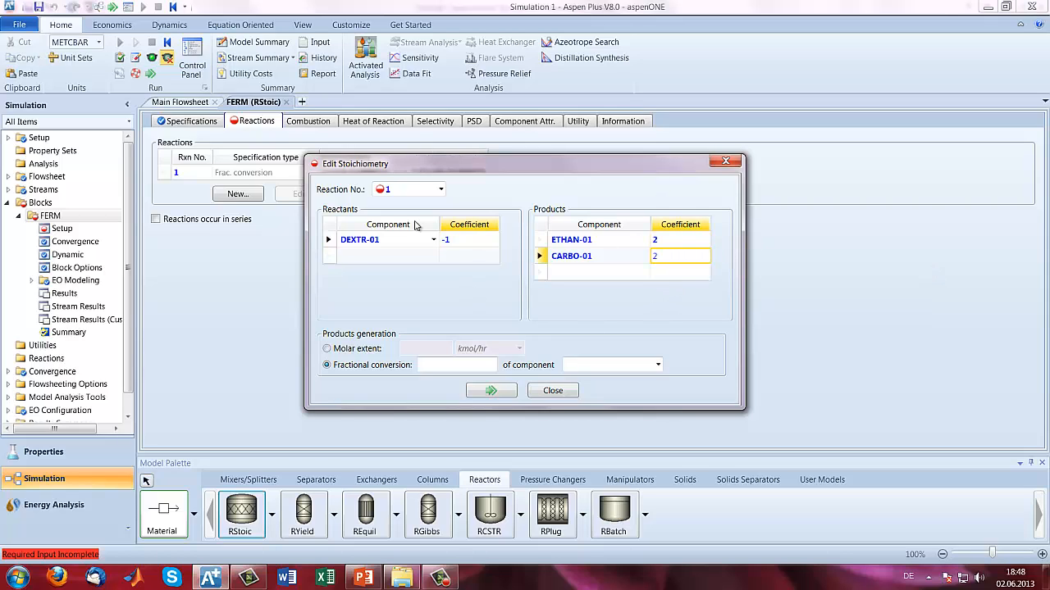
- Set the fractional conversion of DEXTR-01 to 0.89 for reaction 1 and finish the stoichiometry definition
{"action": "left_click", "coordinate": [478, 366]}
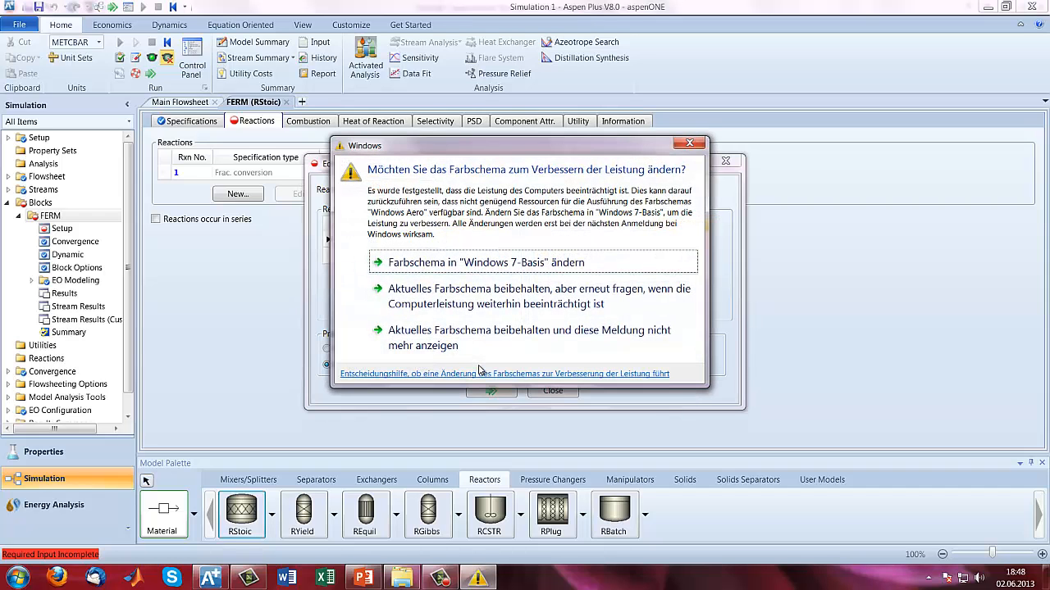
{"action": "left_click", "coordinate": [692, 146]}
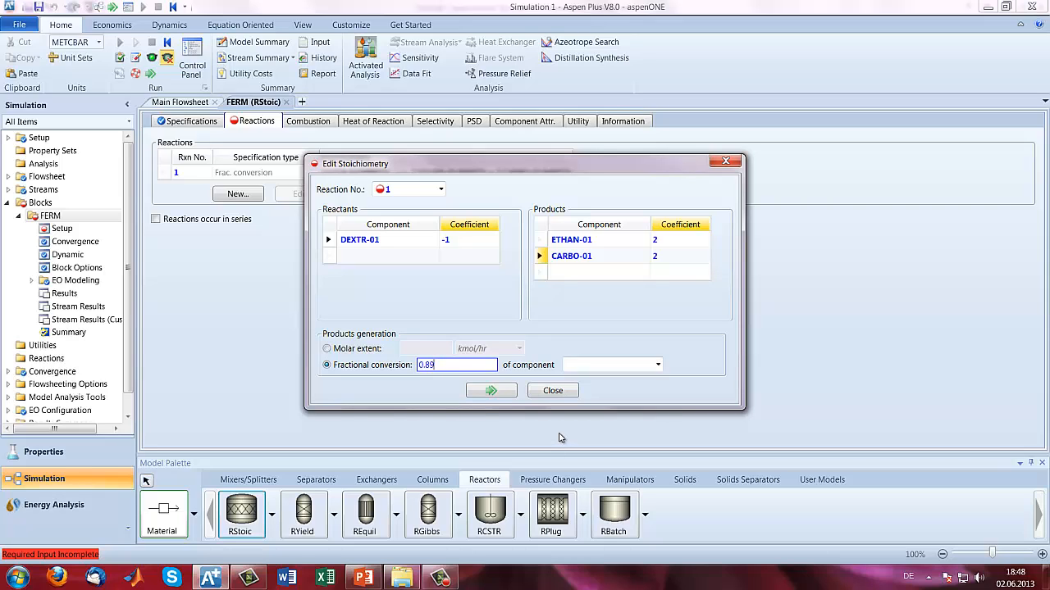
{"action": "left_click", "coordinate": [594, 367]}
{"action": "left_click", "coordinate": [593, 366]}
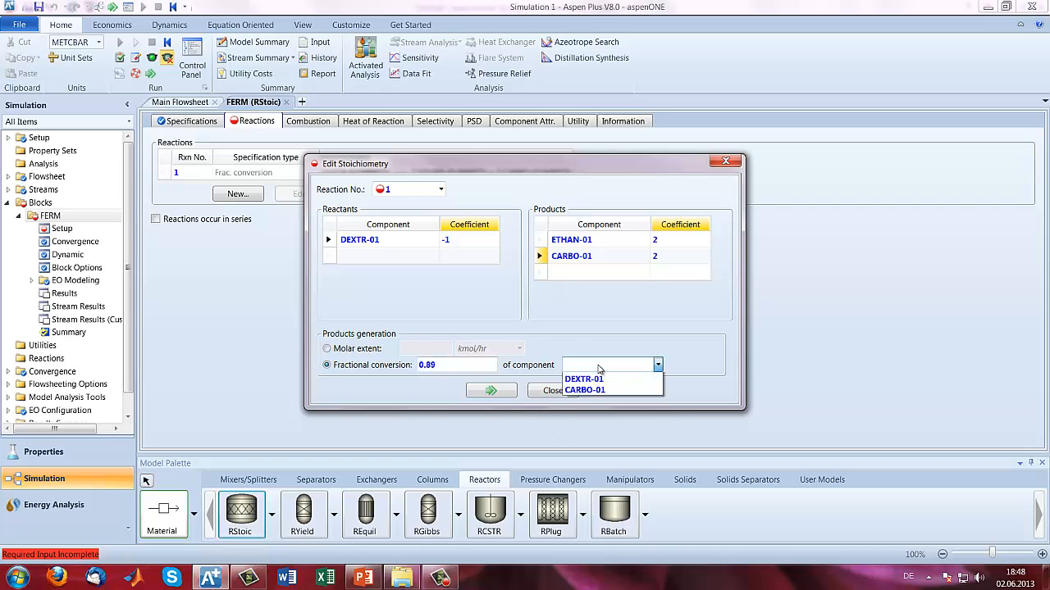
{"action": "left_click", "coordinate": [597, 400]}
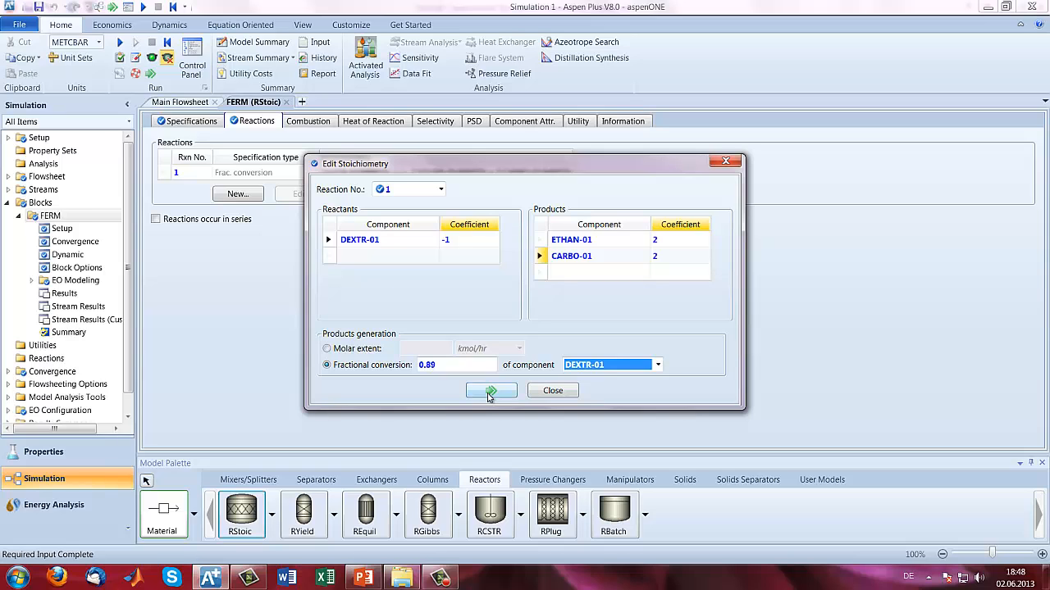
{"action": "left_click", "coordinate": [489, 391]}
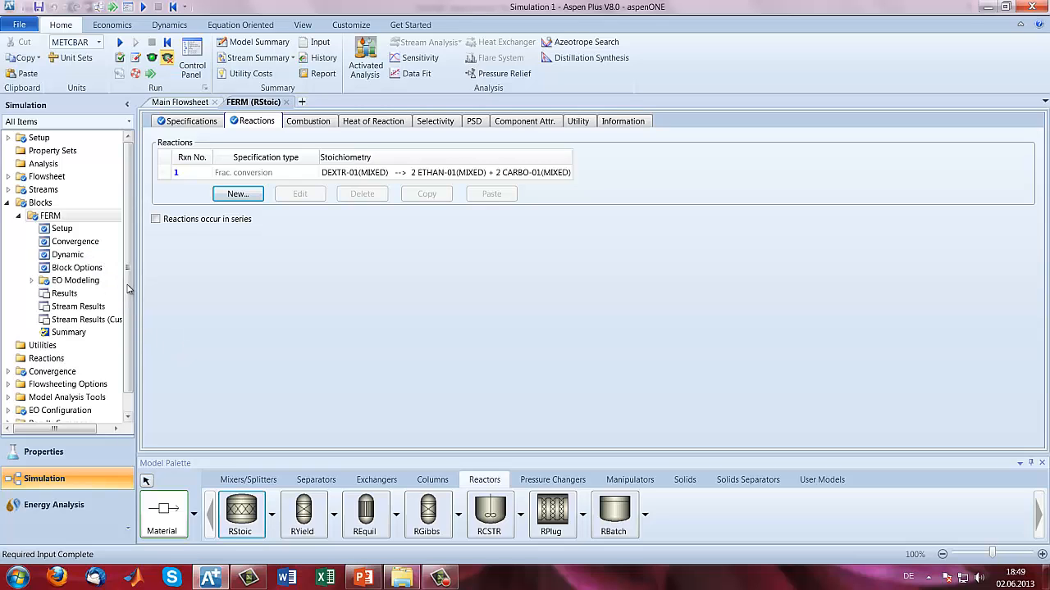
- Collapse the block entries, return to the main flowsheet and run the simulation
{"action": "left_click_drag", "start_coordinate": [127, 289], "coordinate": [128, 309]}
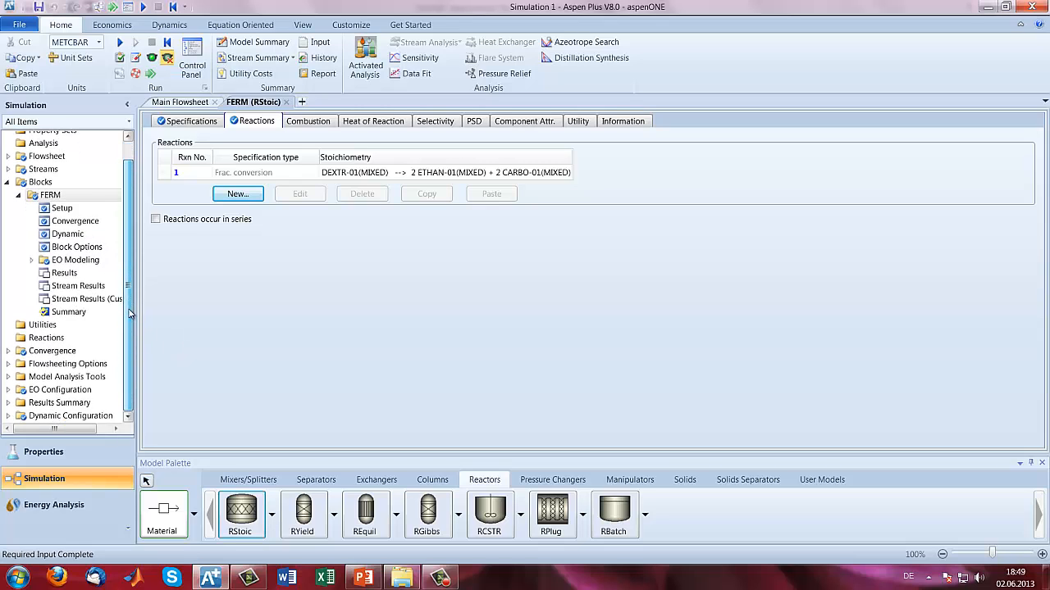
{"action": "left_click", "coordinate": [7, 182]}
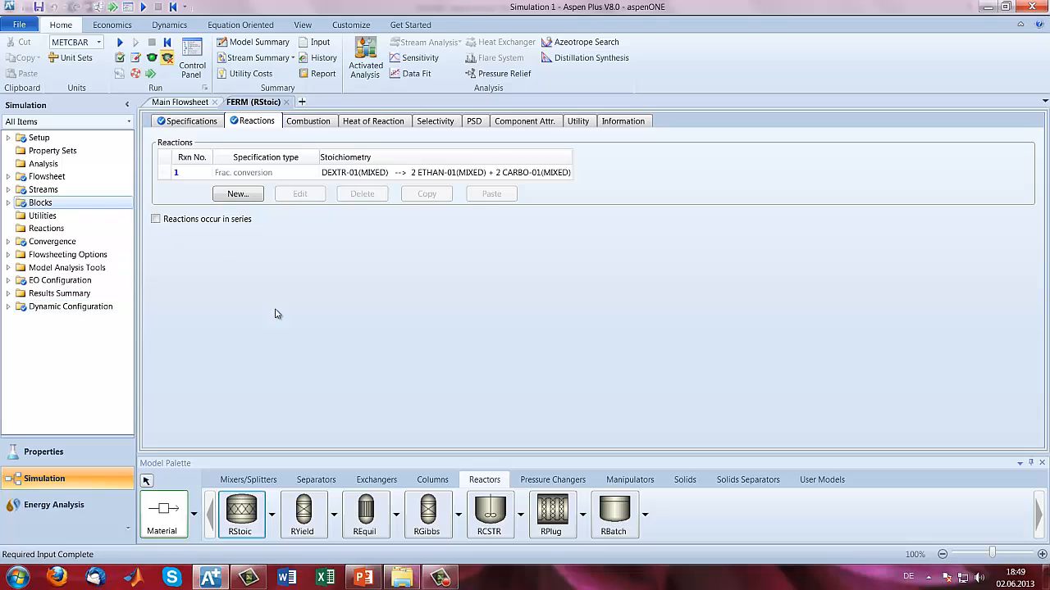
{"action": "left_click", "coordinate": [179, 102]}
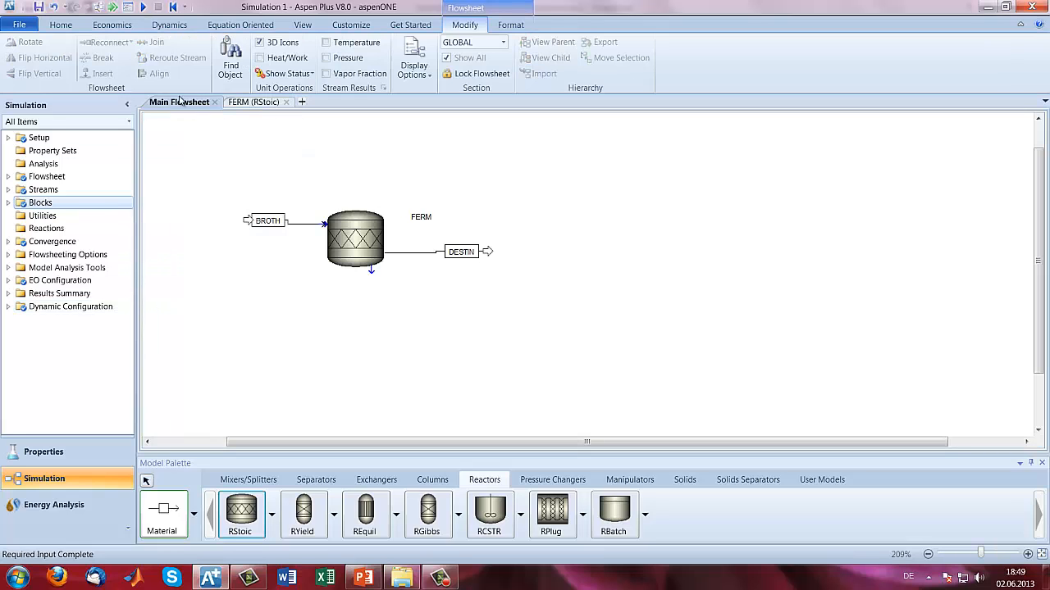
{"action": "left_click", "coordinate": [143, 8]}
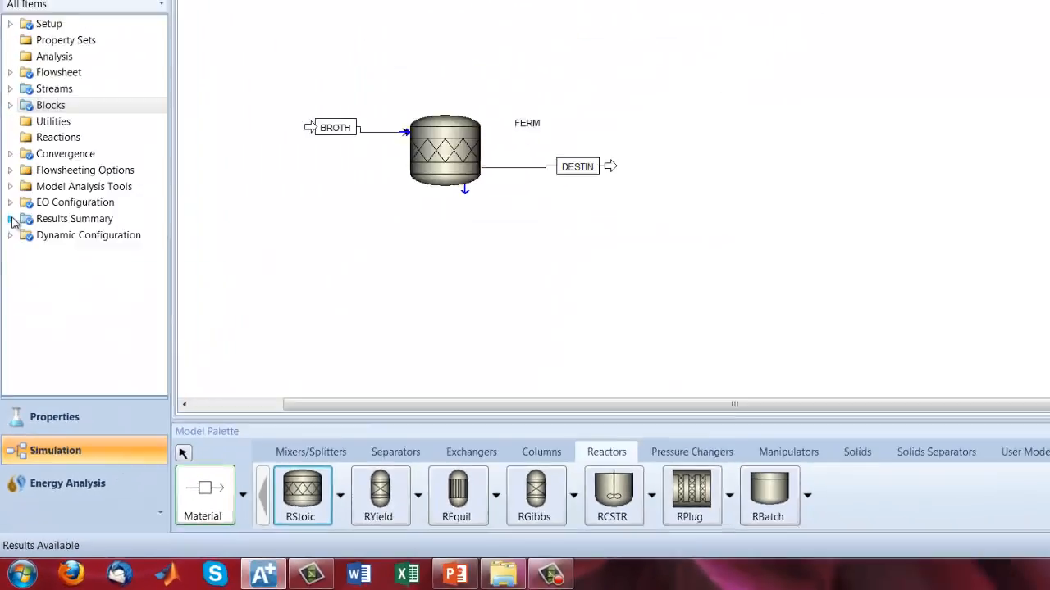
- Open the stream results in the results summary and review the BROTH and DESTIN flows
{"action": "left_click", "coordinate": [8, 294]}
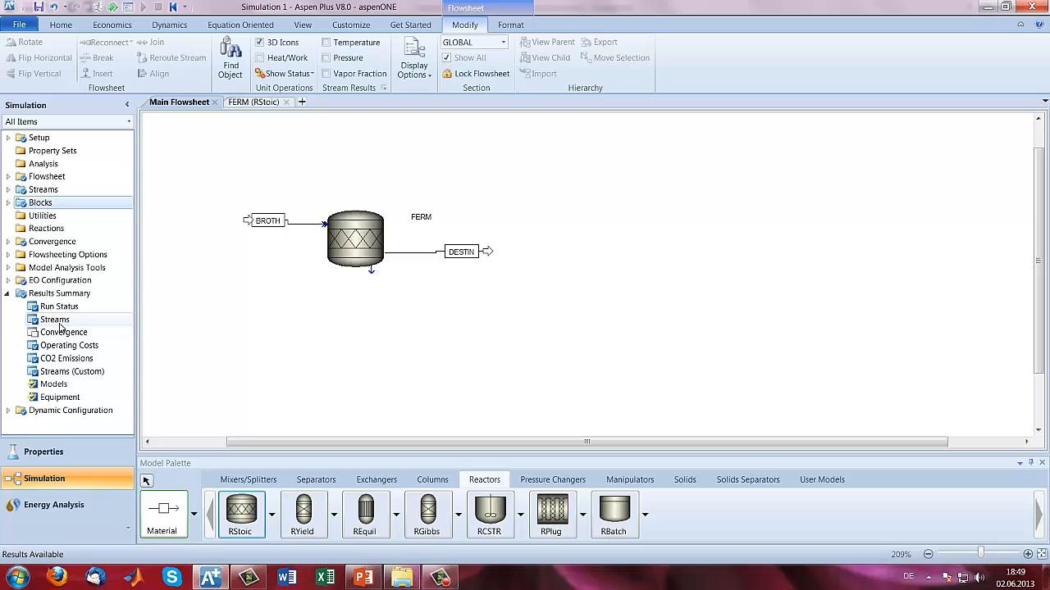
{"action": "left_click", "coordinate": [60, 320]}
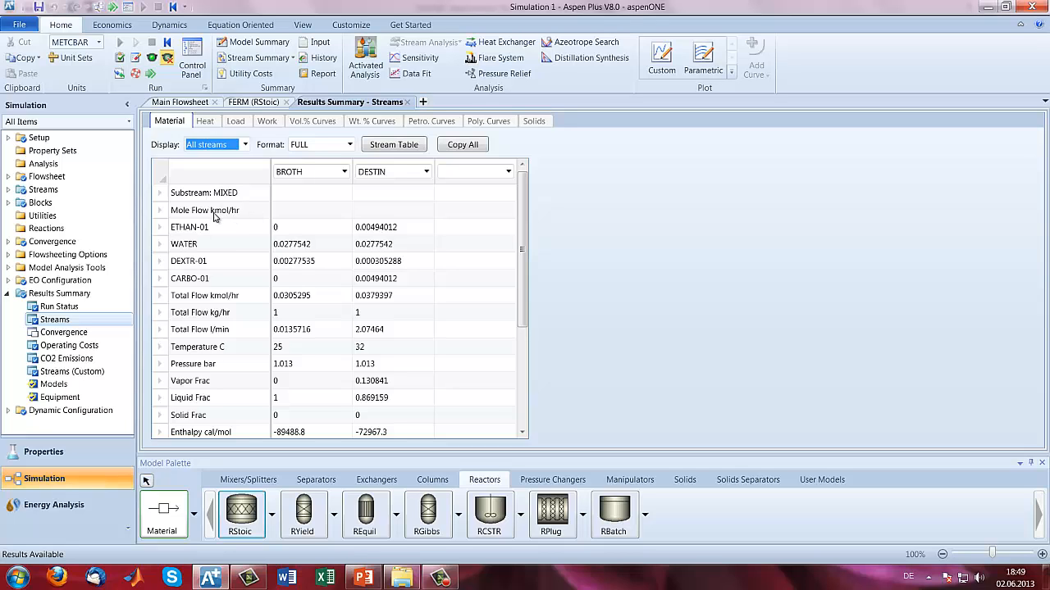
- In the global setup specifications, set the unit set to MET and the flow basis to Mass
{"action": "left_click", "coordinate": [8, 138]}
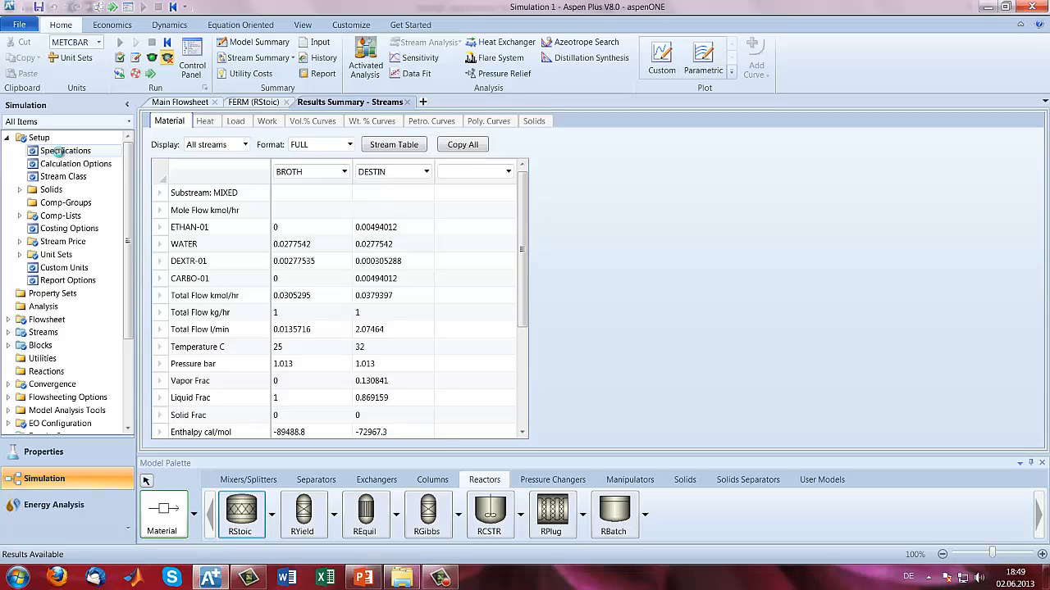
{"action": "left_click", "coordinate": [63, 151]}
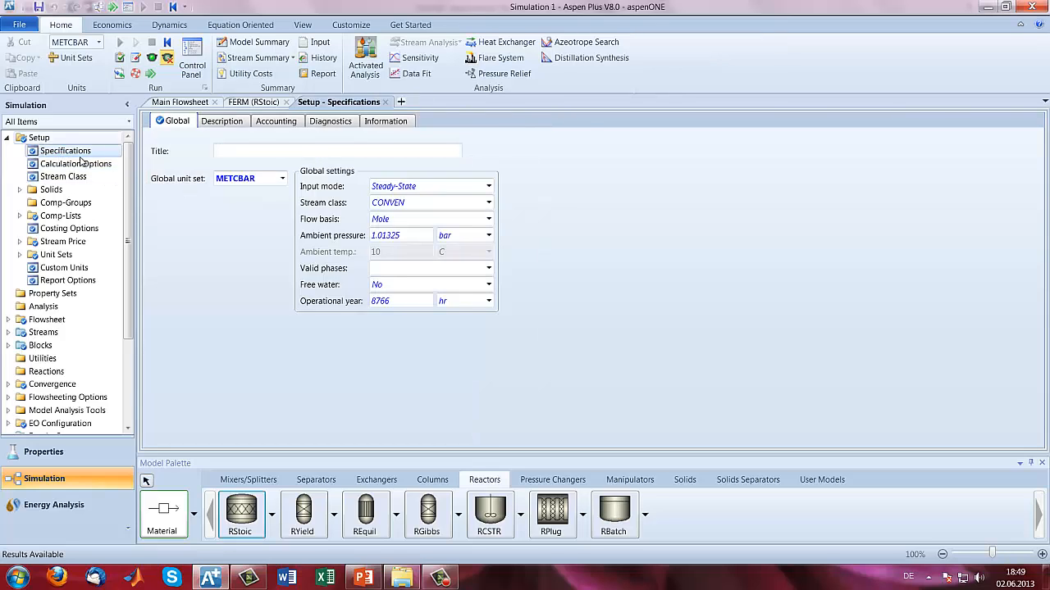
{"action": "left_click", "coordinate": [488, 219]}
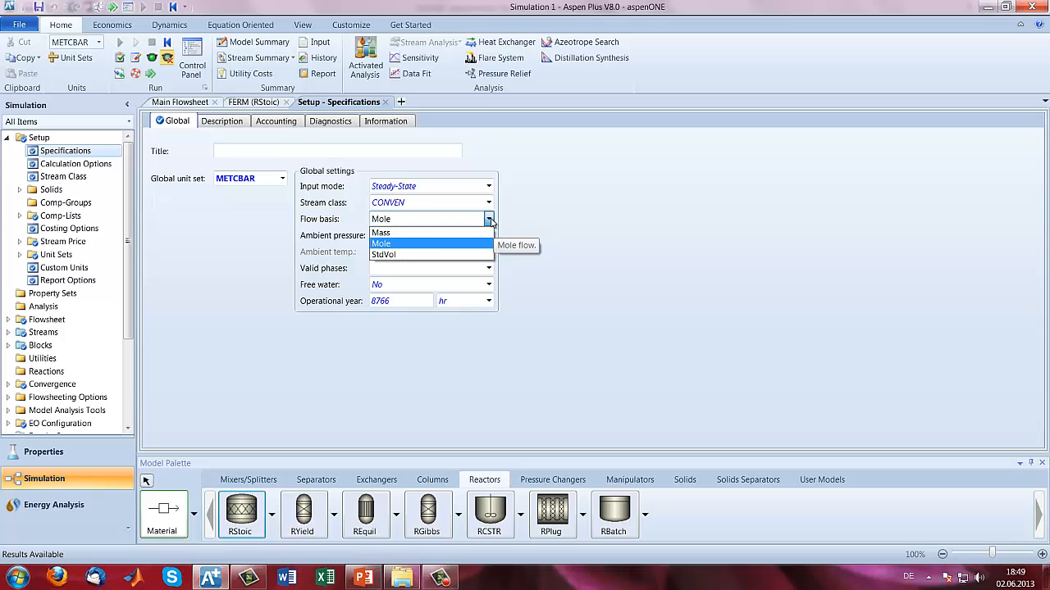
{"action": "left_click", "coordinate": [489, 220]}
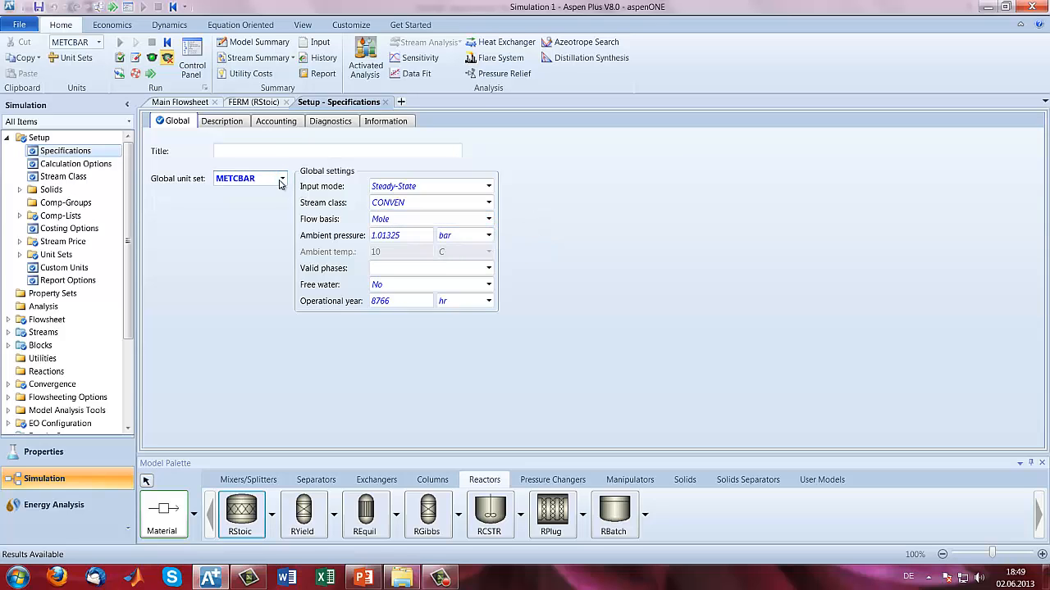
{"action": "left_click", "coordinate": [249, 179]}
{"action": "left_click", "coordinate": [248, 204]}
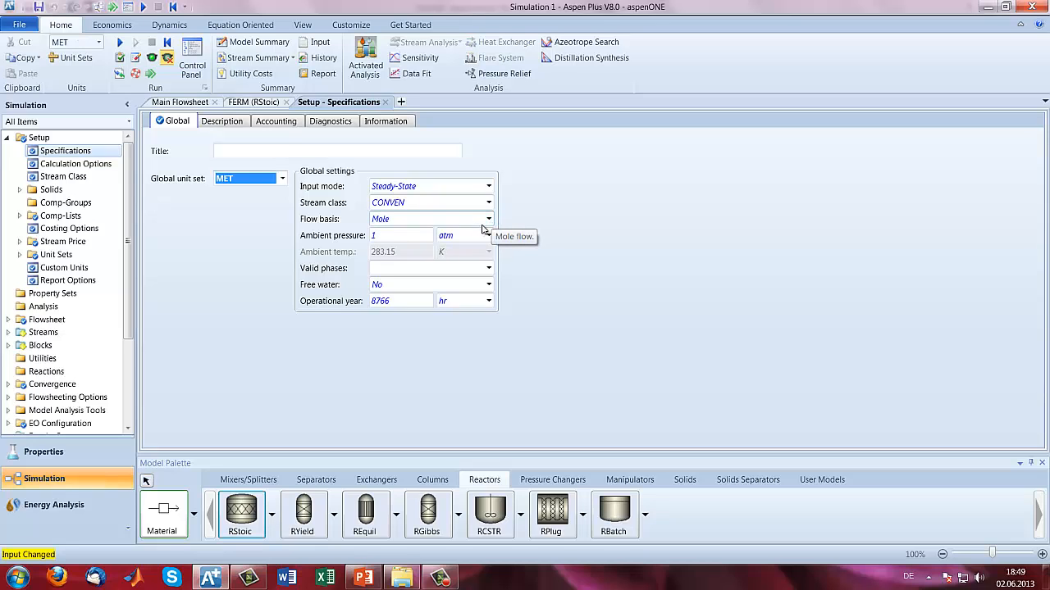
{"action": "left_click", "coordinate": [488, 219]}
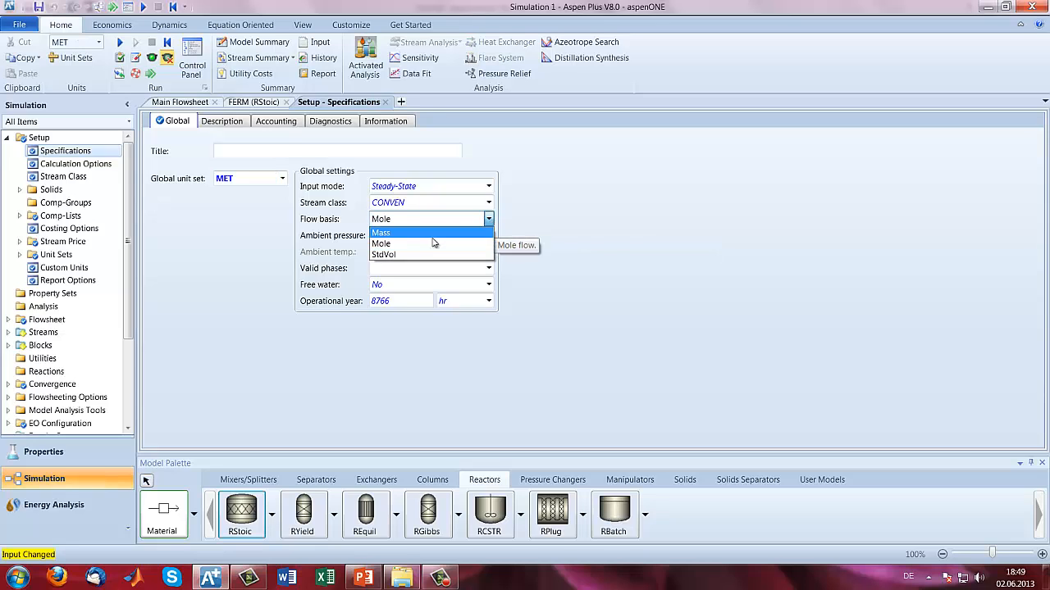
{"action": "left_click", "coordinate": [394, 234]}
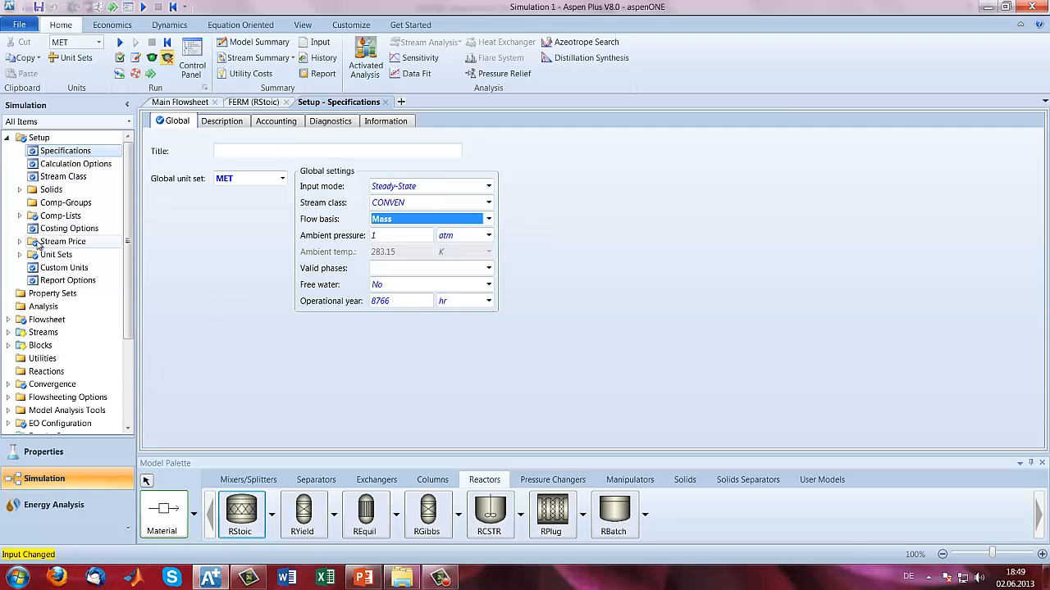
- Rerun the simulation and open the updated stream results for BROTH and DESTIN
{"action": "left_click", "coordinate": [142, 6]}
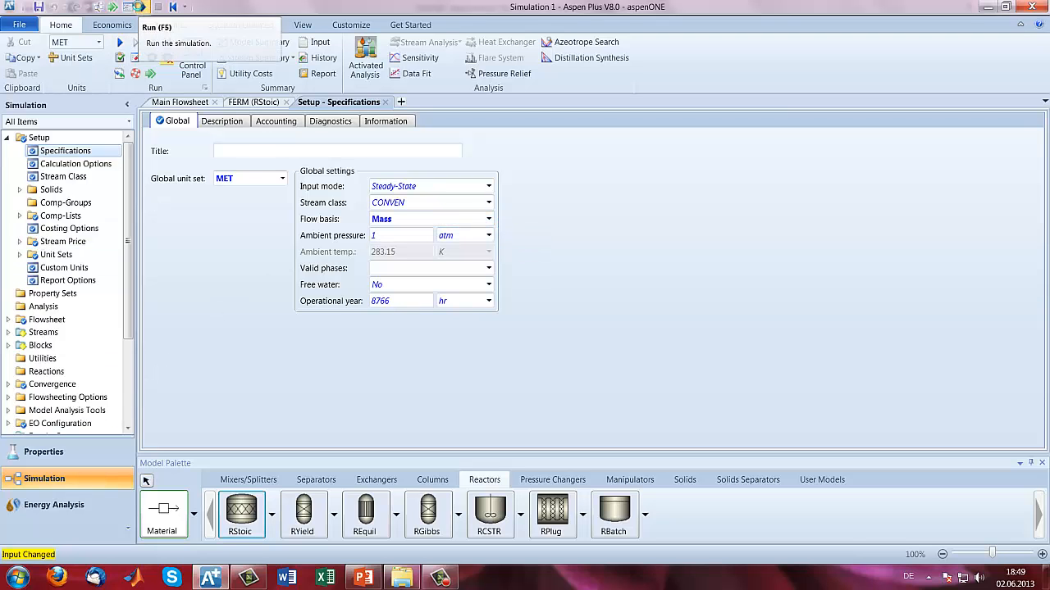
{"action": "left_click", "coordinate": [7, 138]}
{"action": "left_click", "coordinate": [52, 319]}
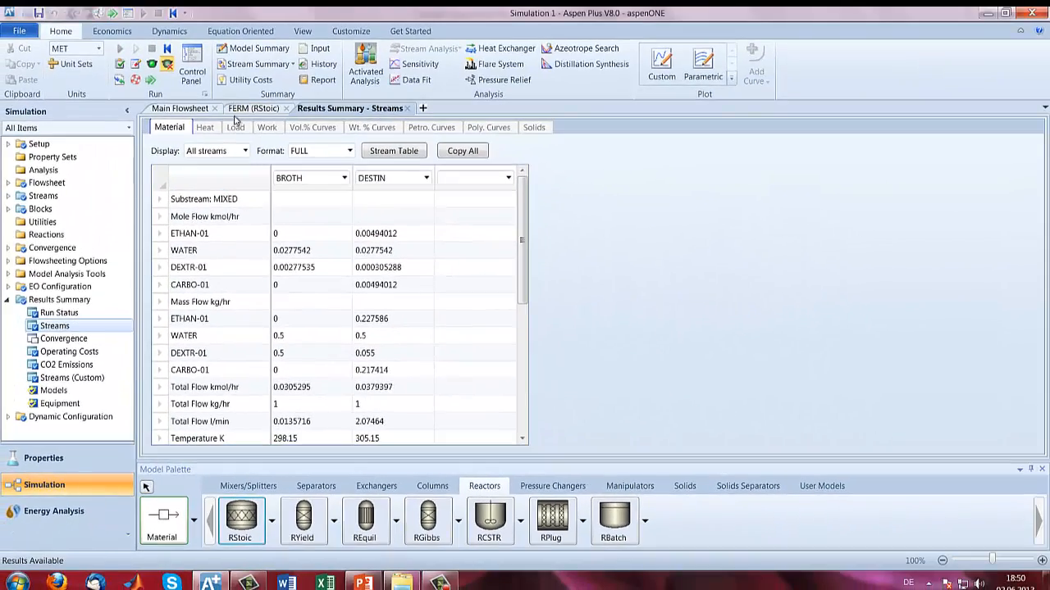
- Check the FERM block's reaction definition, then return to the main flowsheet and show the available column models
{"action": "left_click", "coordinate": [238, 114]}
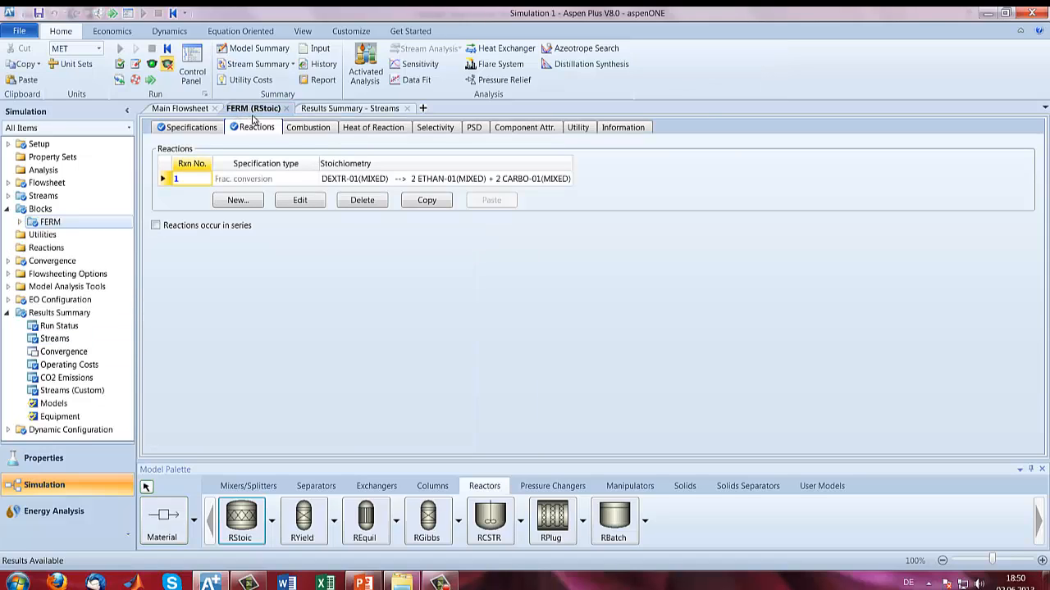
{"action": "left_click", "coordinate": [181, 110]}
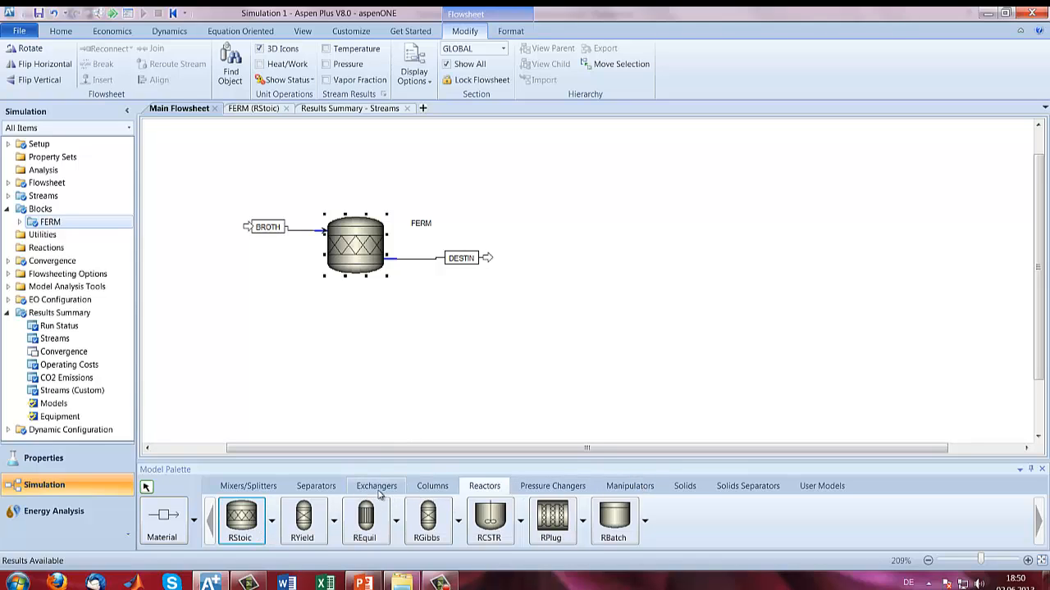
{"action": "left_click", "coordinate": [434, 487]}
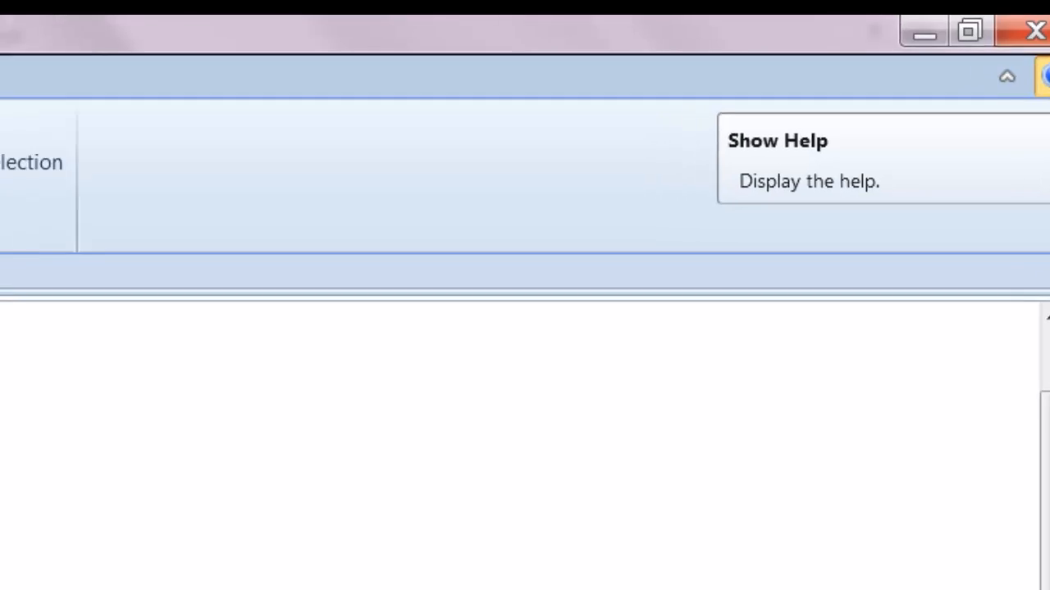
- Look up the RadFrac overview topic in the help index, enlarge the help window to read it, and close the help
{"action": "left_click", "coordinate": [1021, 81]}
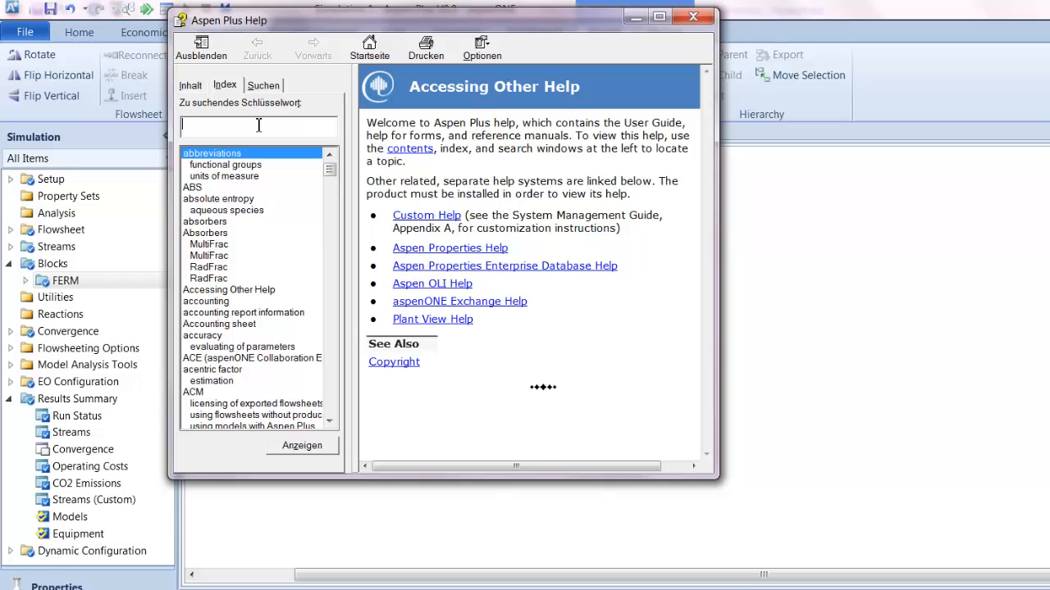
{"action": "type", "text": "Radfrac"}
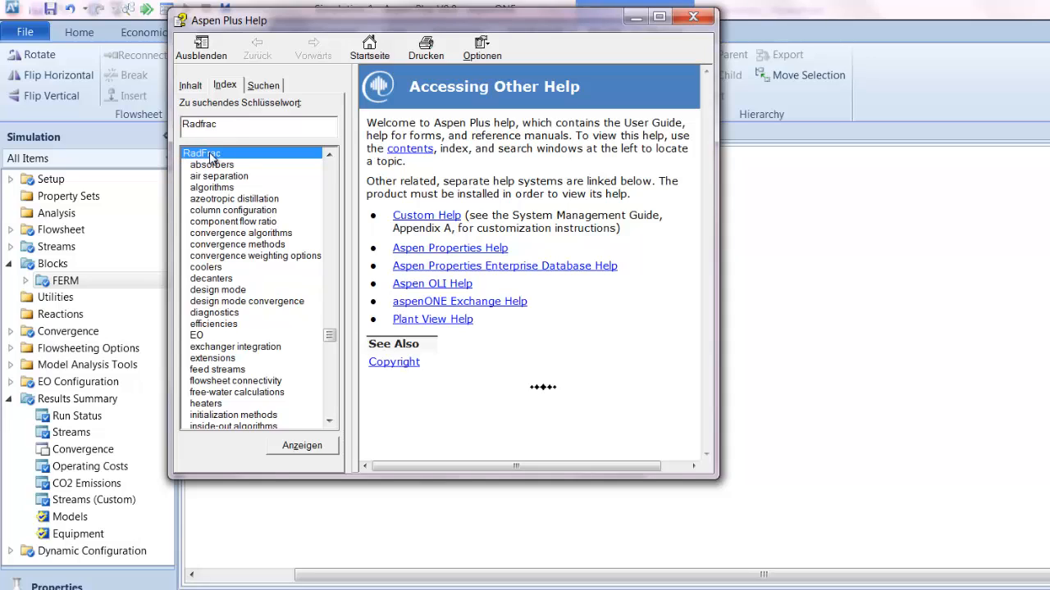
{"action": "left_click", "coordinate": [330, 422]}
{"action": "scroll", "coordinate": [331, 422], "scroll_direction": "down", "scroll_amount": 5}
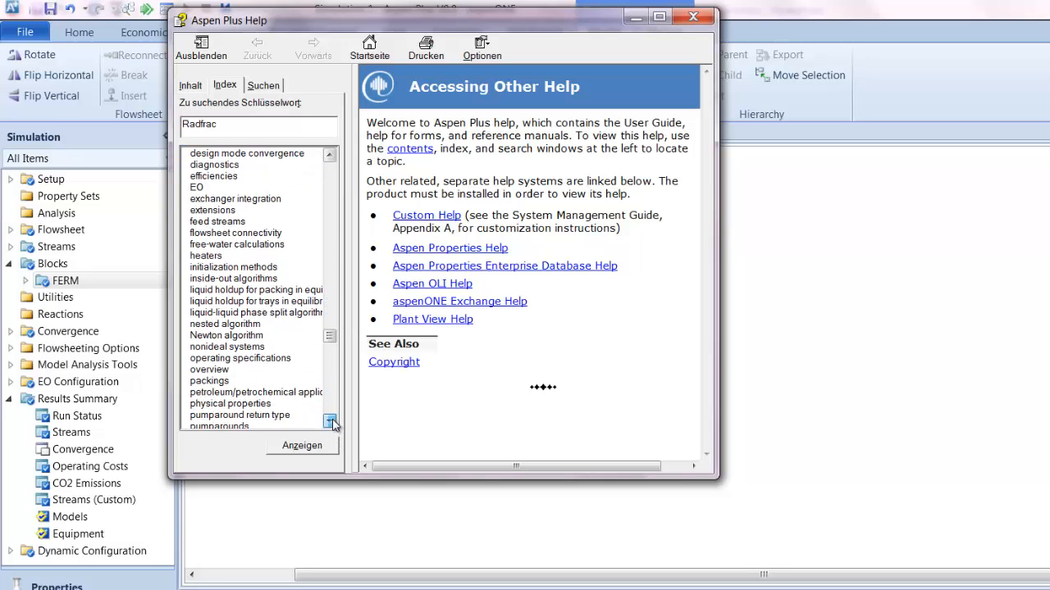
{"action": "left_click", "coordinate": [216, 361]}
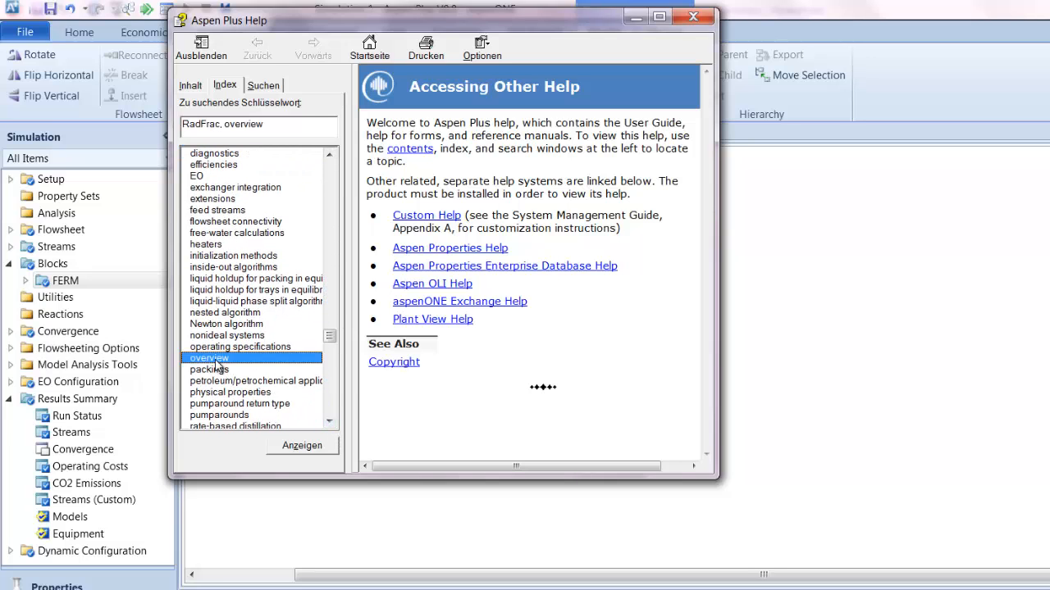
{"action": "double_click", "coordinate": [216, 361]}
{"action": "left_click", "coordinate": [358, 373]}
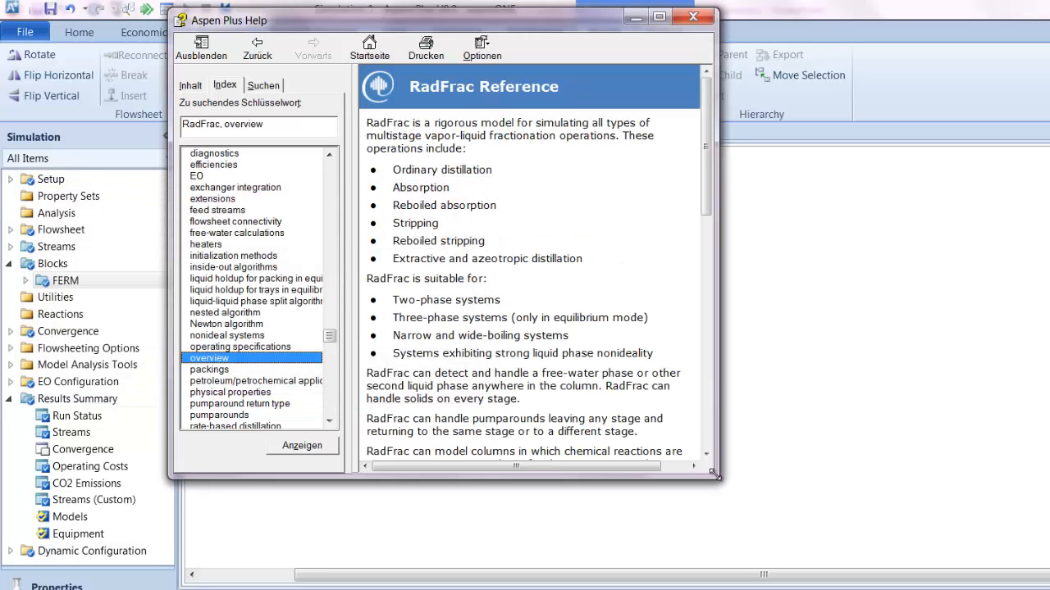
{"action": "left_click_drag", "start_coordinate": [713, 474], "coordinate": [1049, 529]}
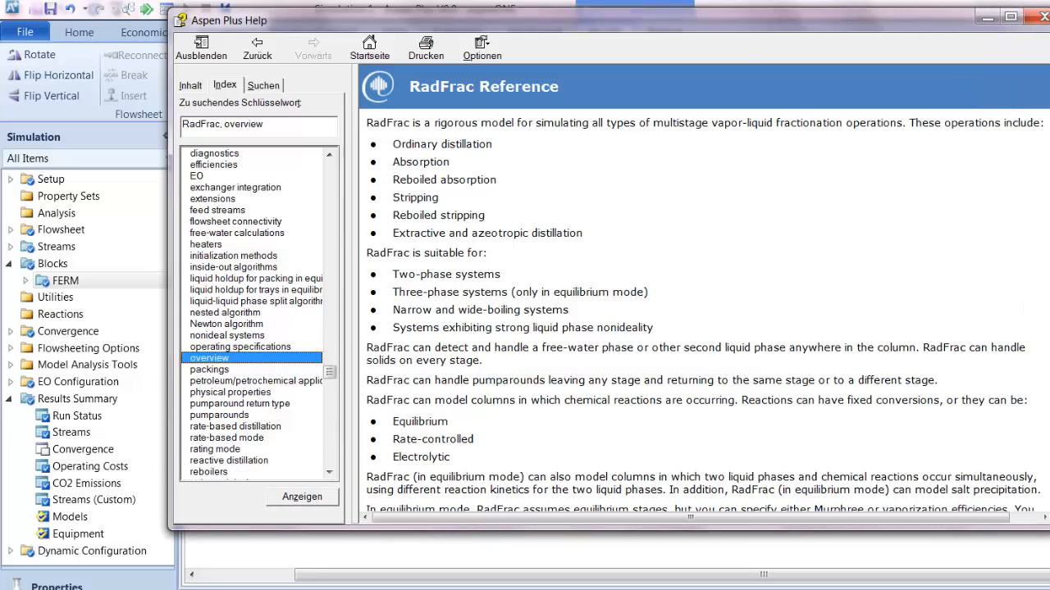
{"action": "left_click", "coordinate": [1038, 18]}
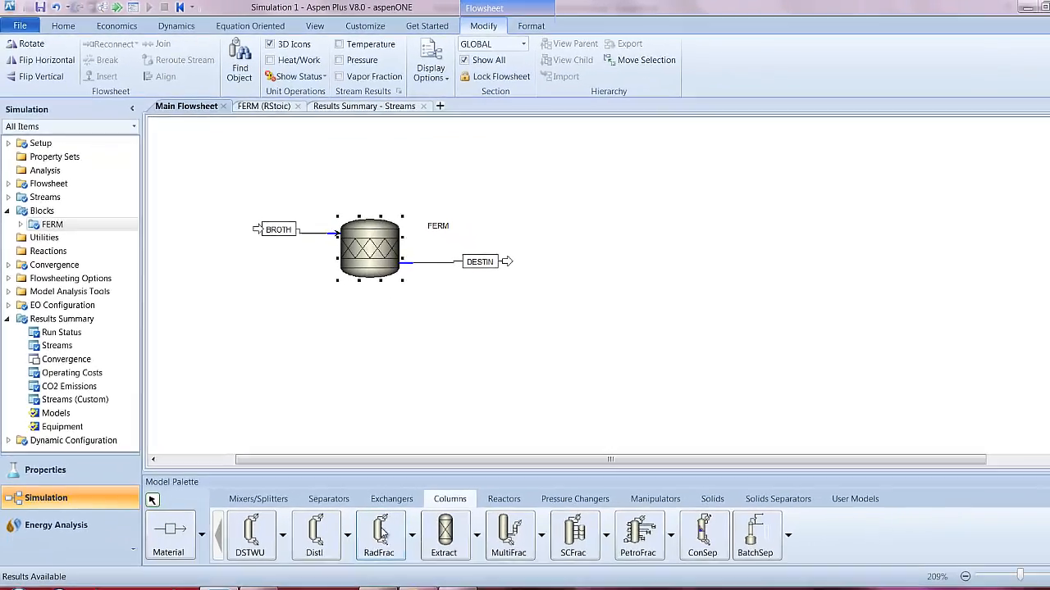
- Place a RadFrac column named DEST on the flowsheet and align it beside the end of the DESTIN stream
{"action": "left_click_drag", "start_coordinate": [366, 510], "coordinate": [593, 223]}
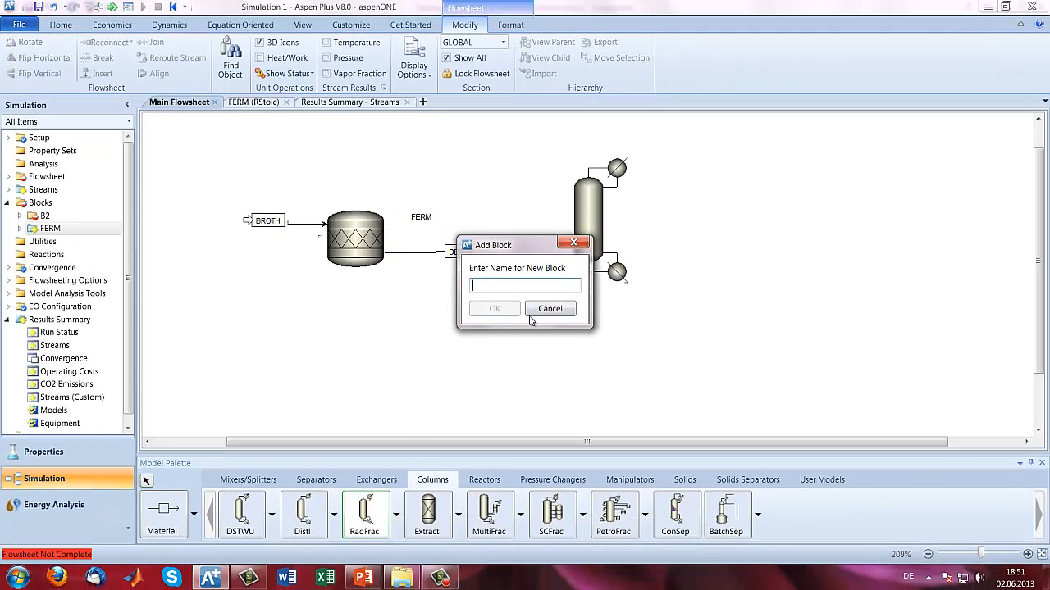
{"action": "type", "text": "DES"}
{"action": "type", "text": "T"}
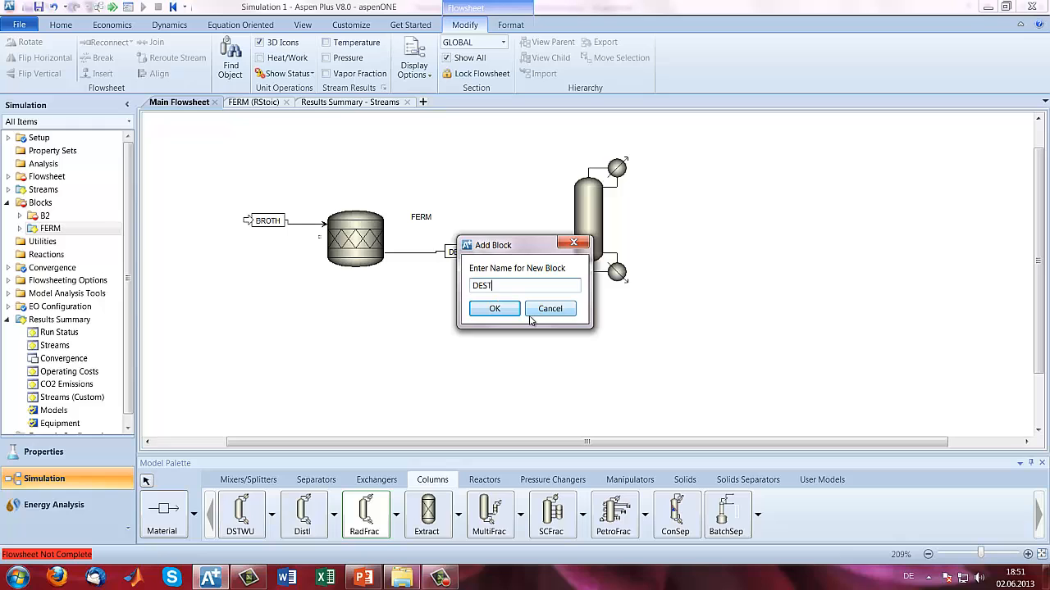
{"action": "left_click", "coordinate": [492, 309]}
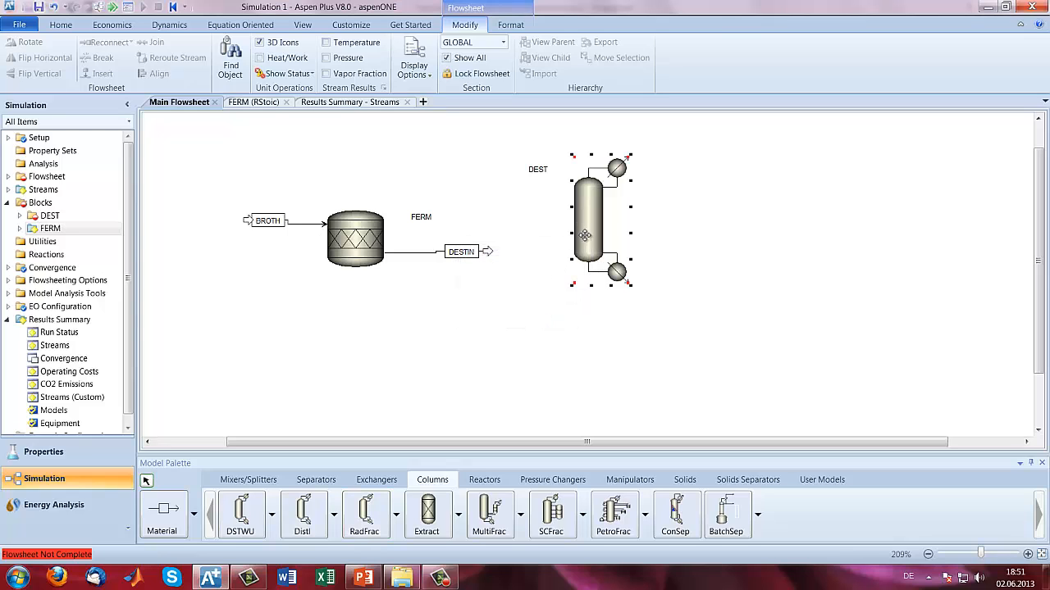
{"action": "left_click", "coordinate": [581, 242]}
{"action": "left_click_drag", "start_coordinate": [581, 242], "coordinate": [569, 248]}
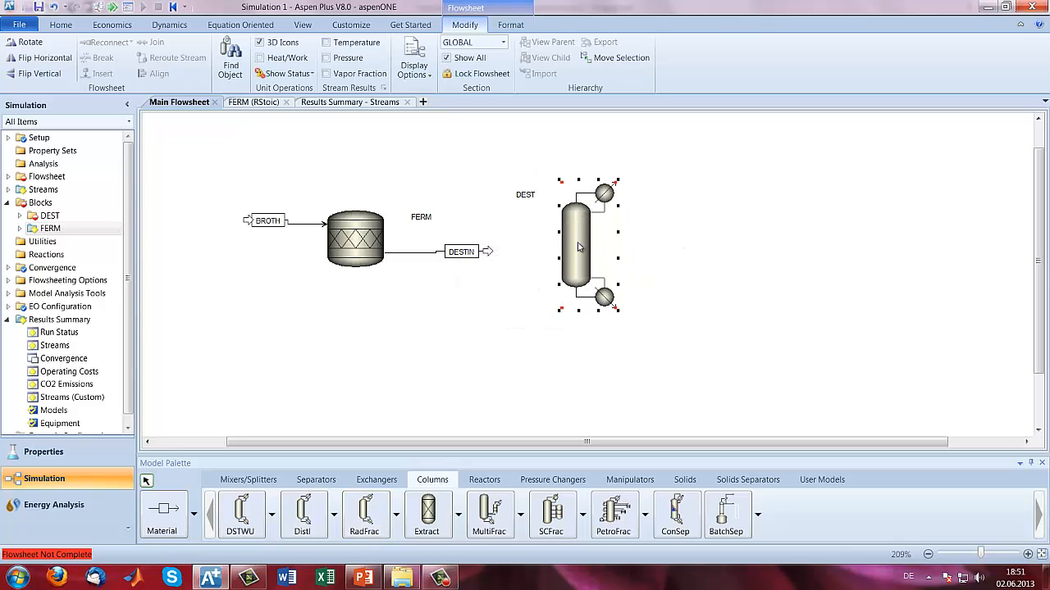
- Reconnect the destination of stream DESTIN to the feed port of the DEST column
{"action": "left_click", "coordinate": [485, 255]}
{"action": "right_click", "coordinate": [485, 254]}
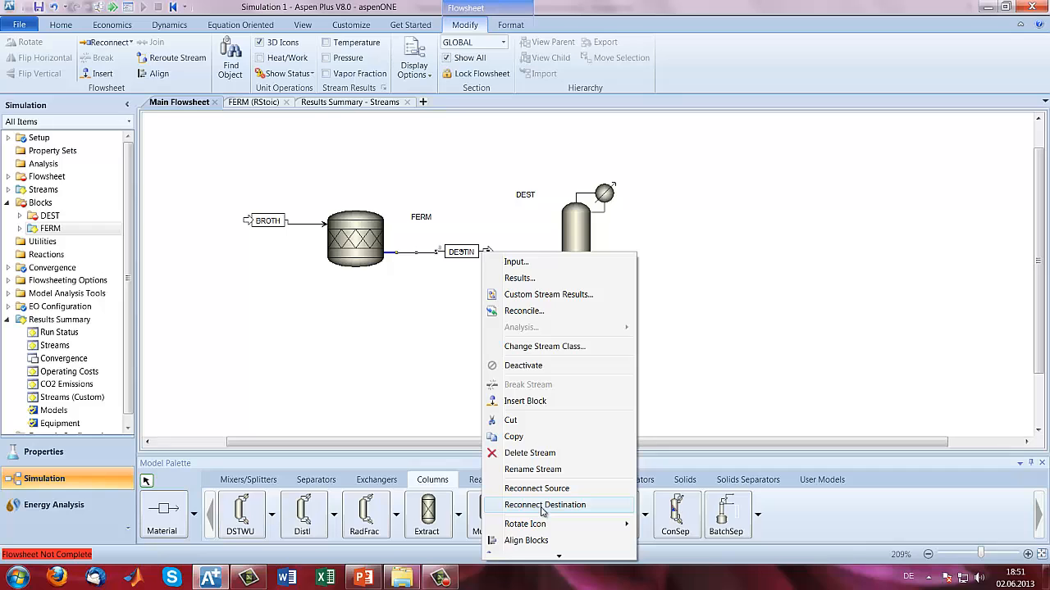
{"action": "left_click", "coordinate": [541, 505]}
{"action": "left_click", "coordinate": [561, 244]}
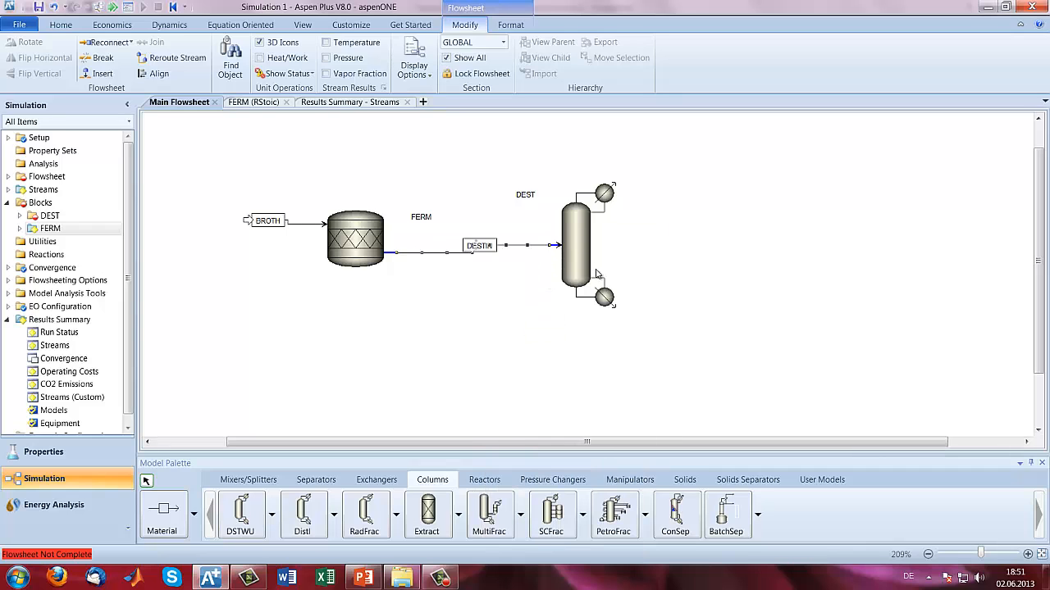
- Add a material stream named JAEGERM leaving the liquid distillate port of the DEST column
{"action": "left_click", "coordinate": [163, 513]}
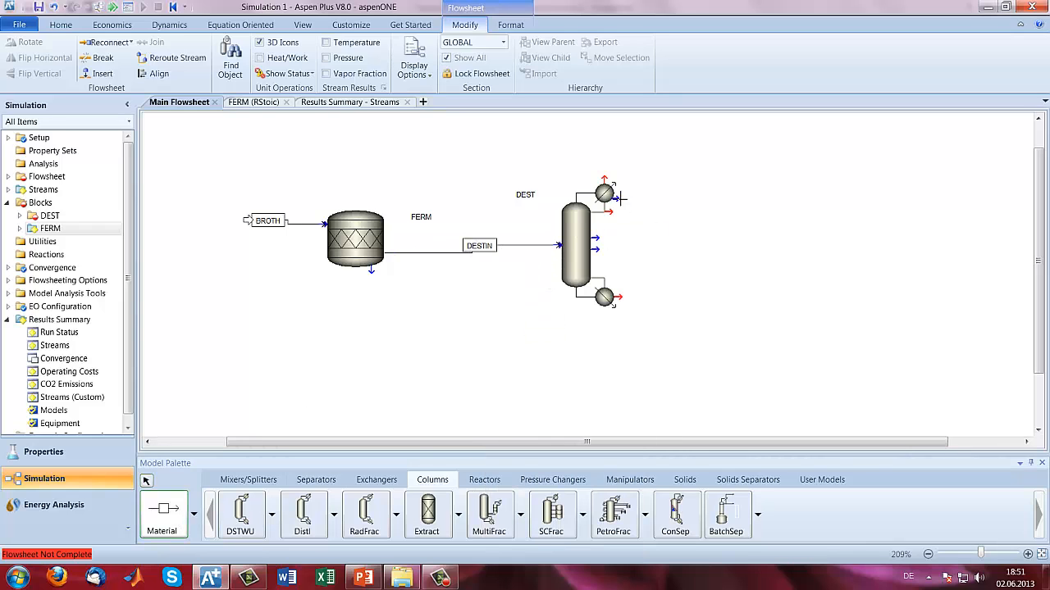
{"action": "left_click", "coordinate": [611, 211]}
{"action": "left_click", "coordinate": [697, 207]}
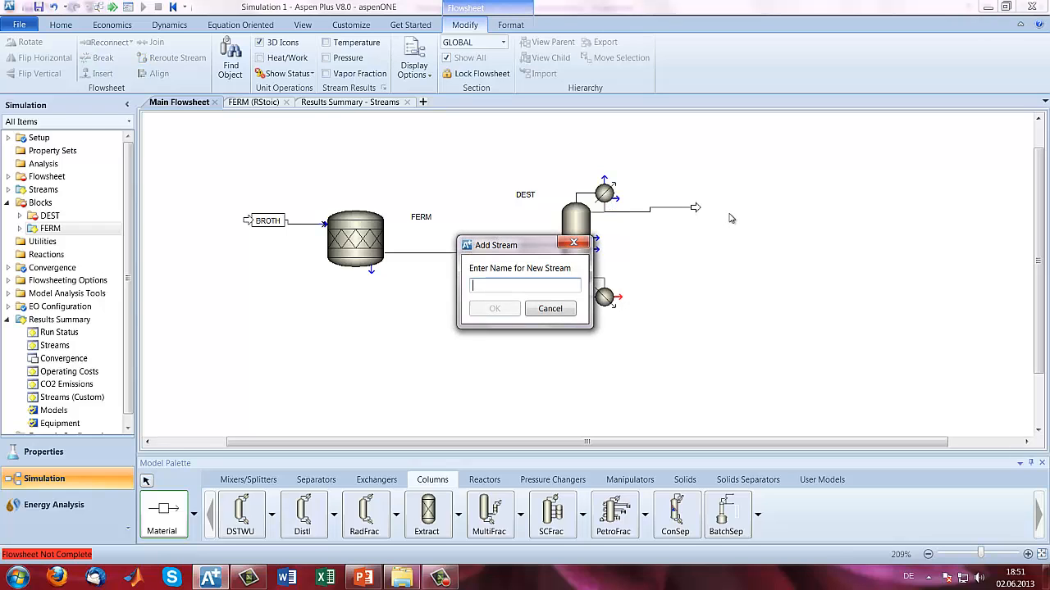
{"action": "type", "text": "JA"}
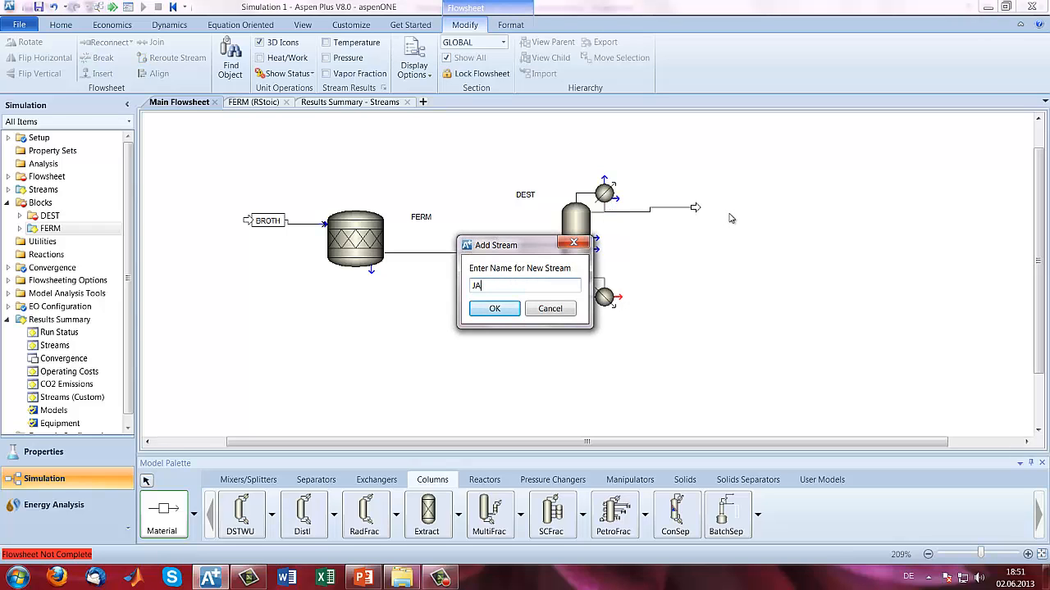
{"action": "type", "text": "VCEGERM"}
{"action": "left_click", "coordinate": [489, 312]}
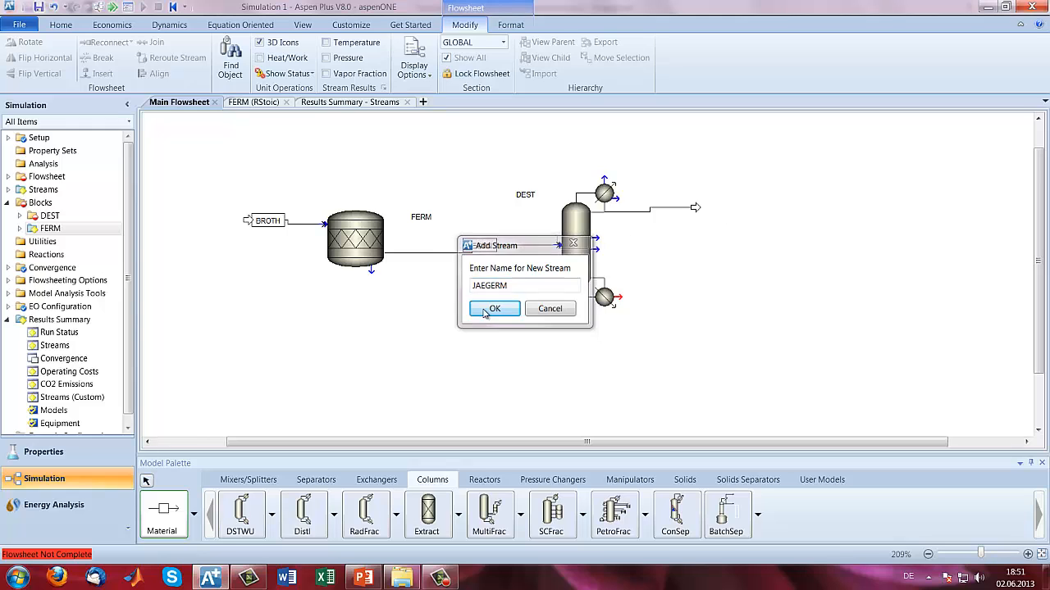
- Add a material stream named WASTE leaving the bottoms port of the DEST column
{"action": "left_click", "coordinate": [158, 527]}
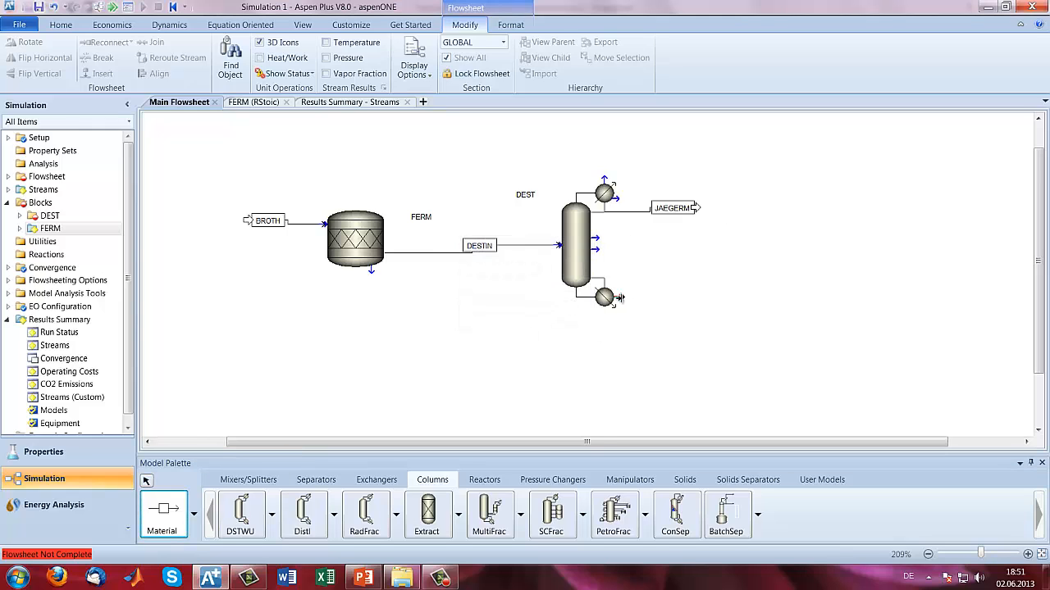
{"action": "left_click", "coordinate": [619, 297]}
{"action": "left_click", "coordinate": [703, 295]}
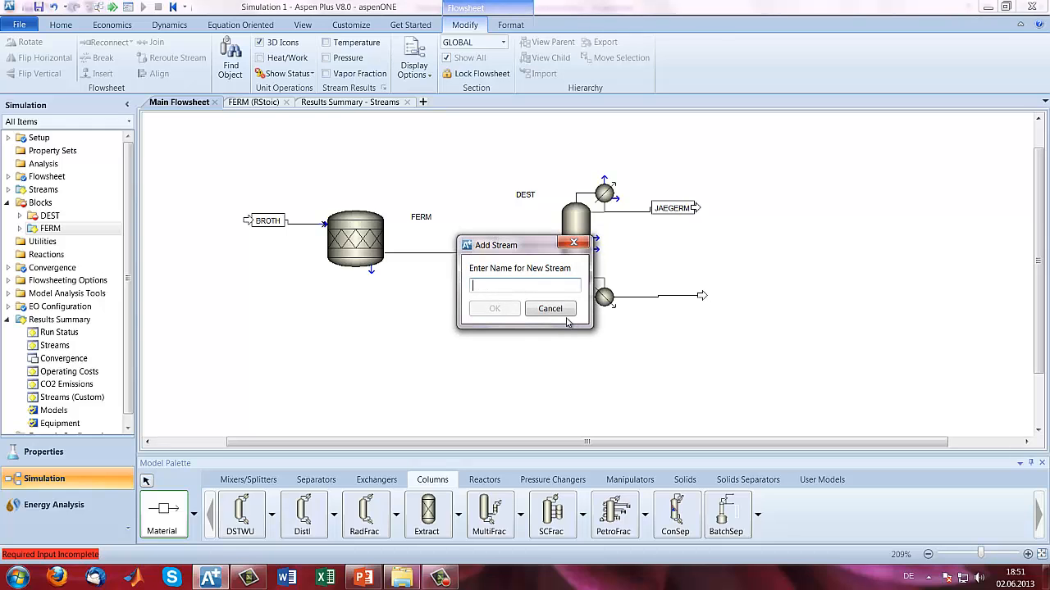
{"action": "type", "text": "WASTE"}
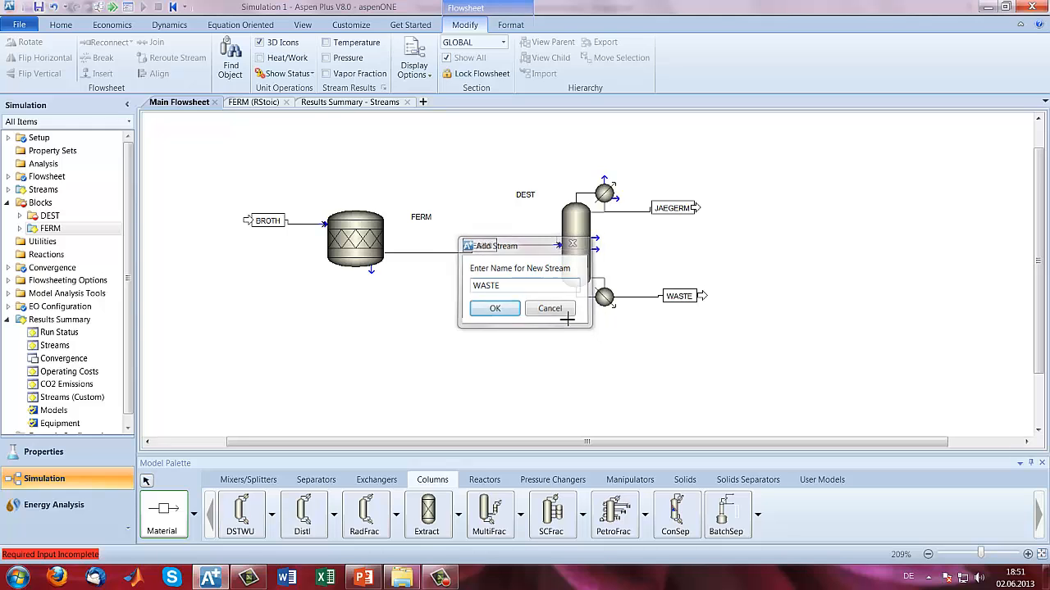
{"action": "key", "text": "Return"}
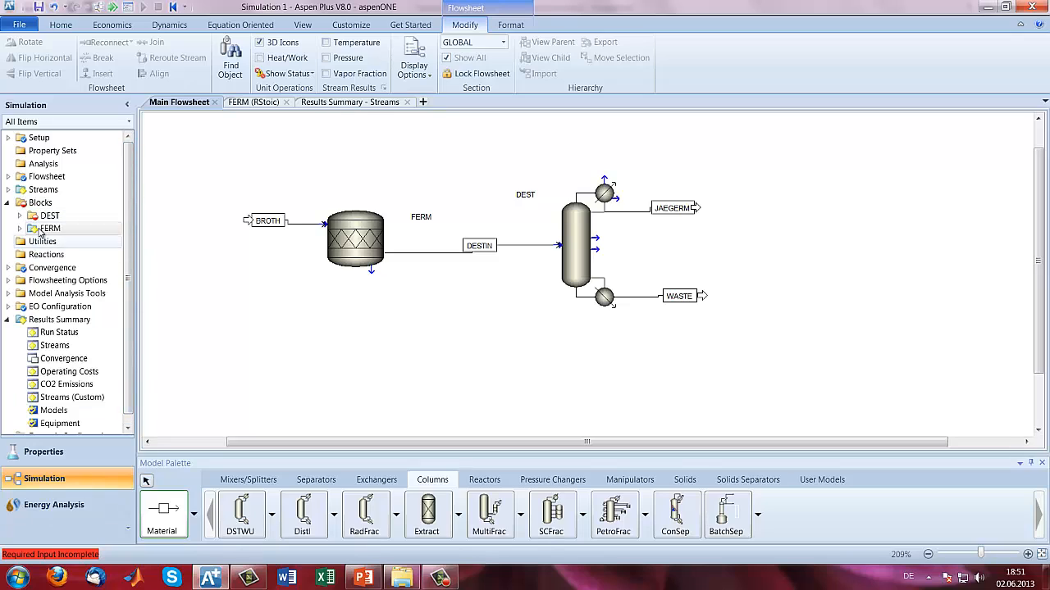
- Configure the DEST column setup with 5 stages and a total condenser
{"action": "double_click", "coordinate": [46, 215]}
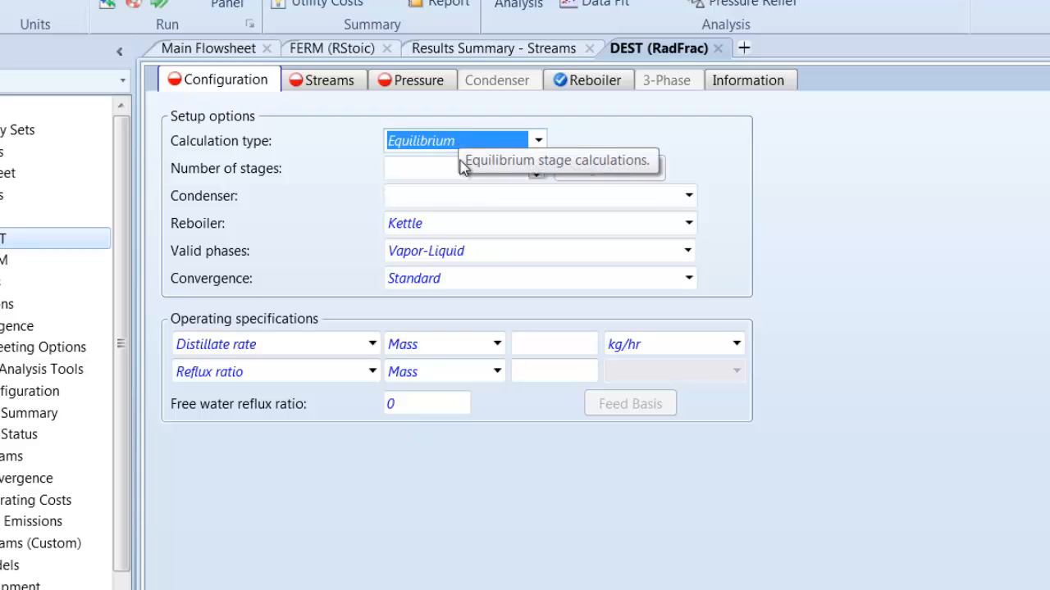
{"action": "left_click", "coordinate": [456, 169]}
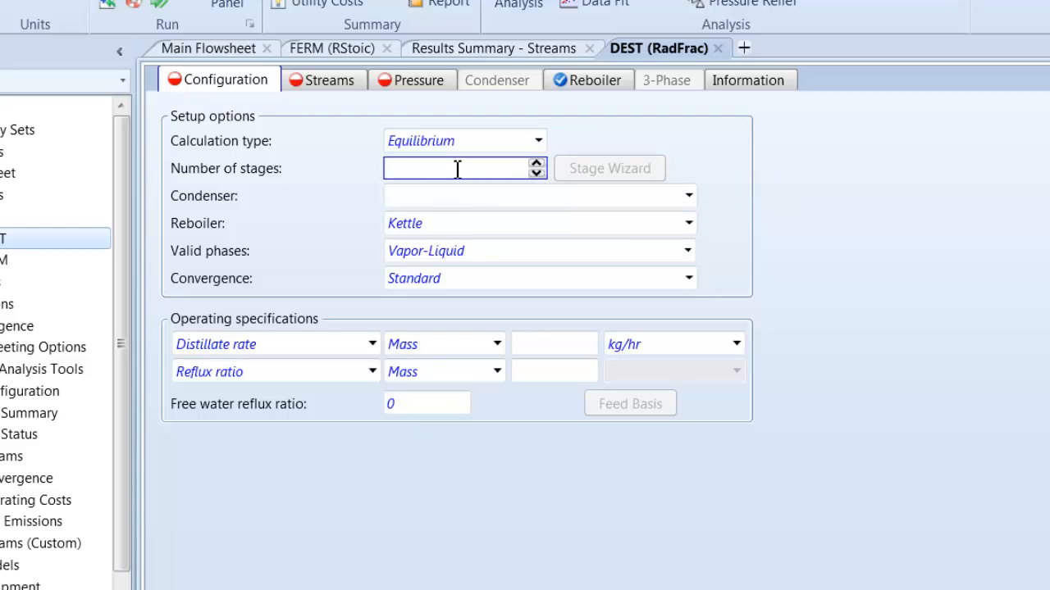
{"action": "type", "text": "5"}
{"action": "left_click", "coordinate": [456, 198]}
{"action": "left_click", "coordinate": [443, 220]}
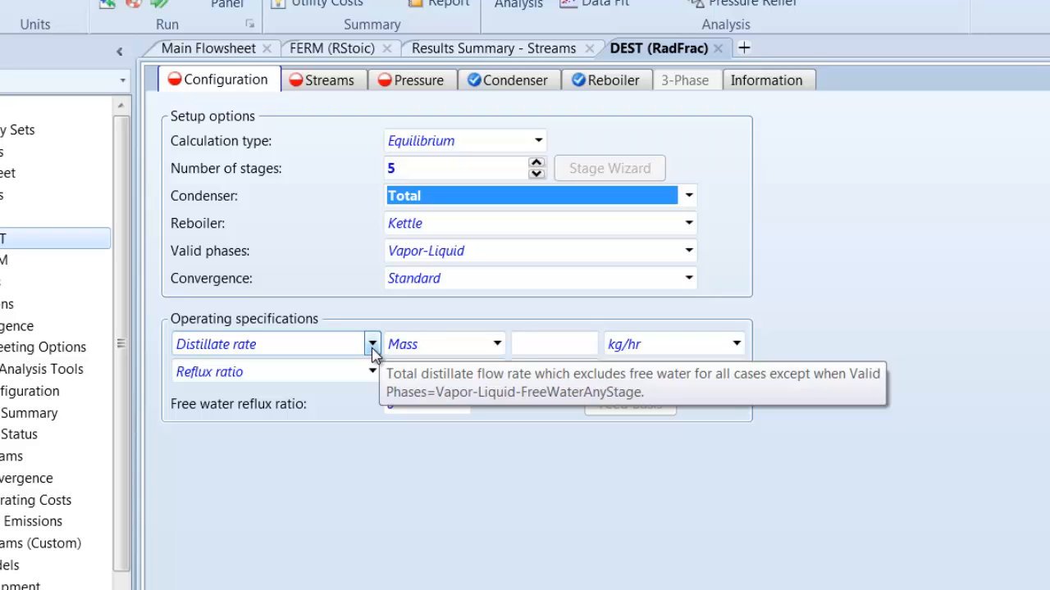
- Set DEST's operating specifications to a mass reflux ratio of 0.3 and a reboiler duty of 0.4 kW
{"action": "left_click", "coordinate": [565, 373]}
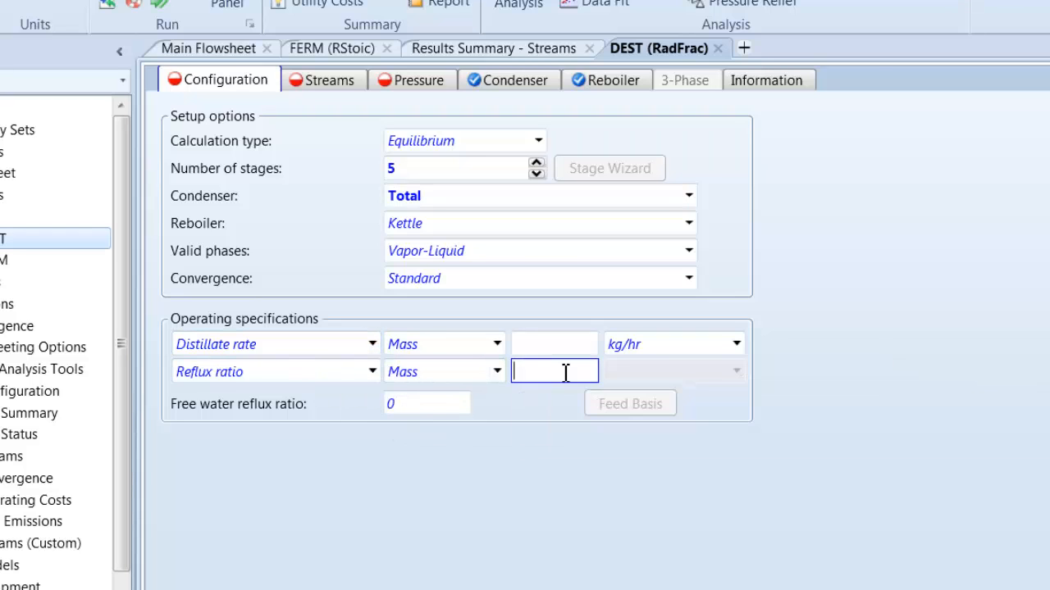
{"action": "type", "text": "0.3"}
{"action": "left_click", "coordinate": [372, 344]}
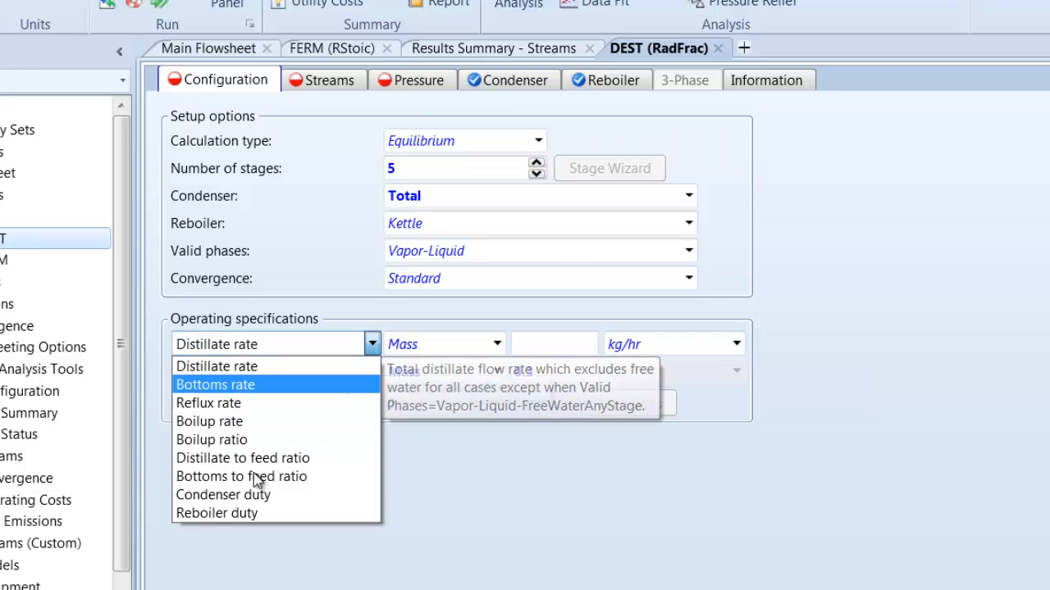
{"action": "left_click", "coordinate": [221, 513]}
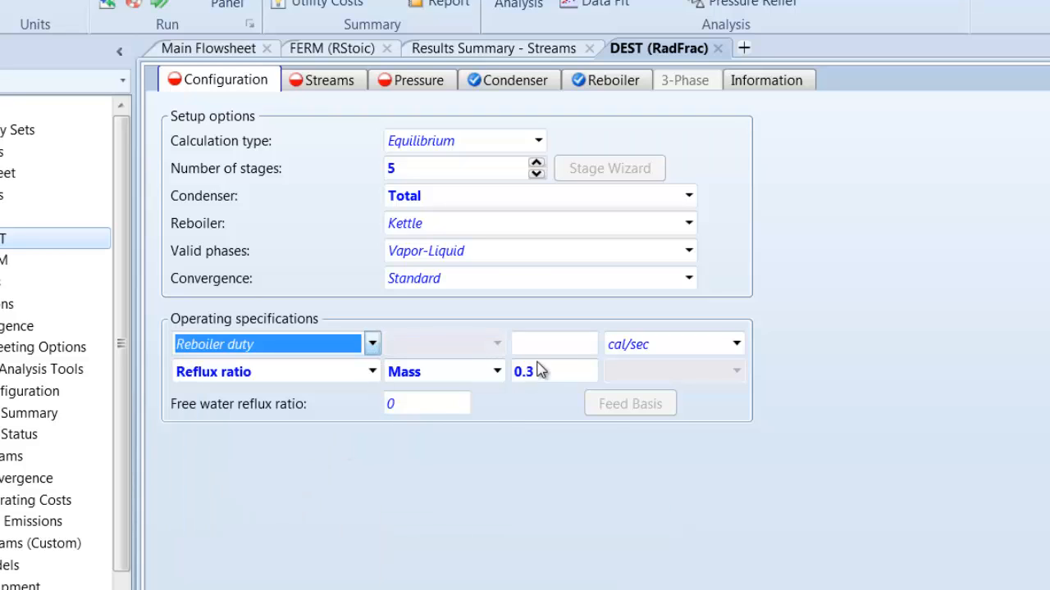
{"action": "left_click", "coordinate": [553, 347]}
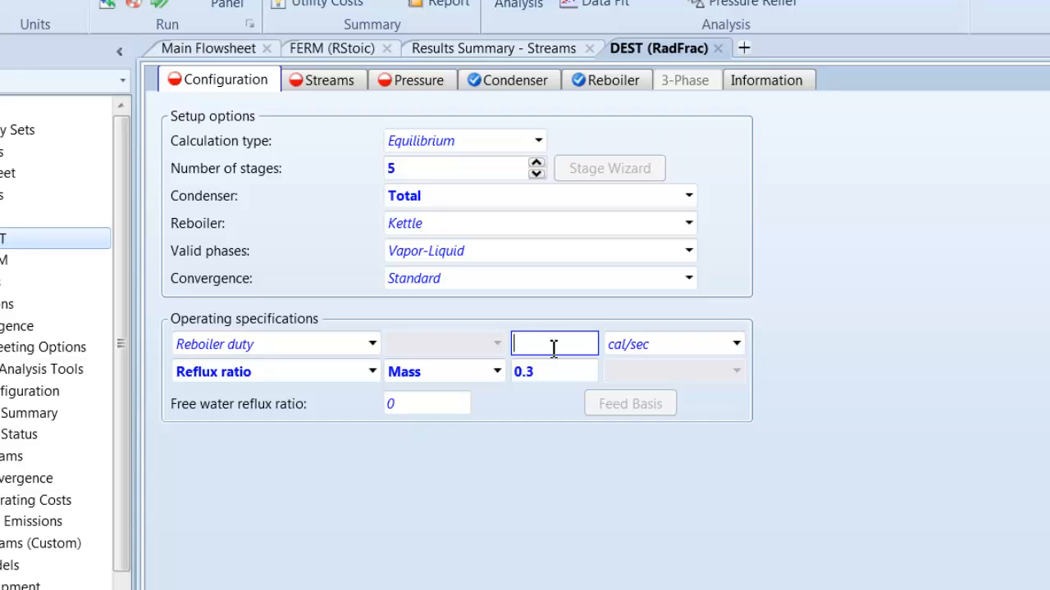
{"action": "type", "text": "0.4"}
{"action": "left_click", "coordinate": [736, 345]}
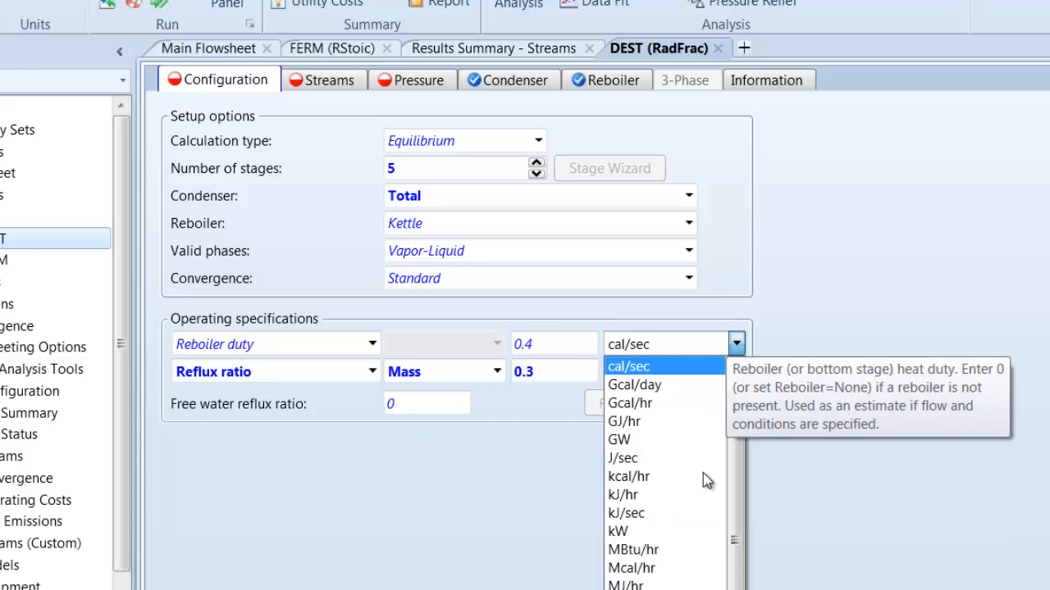
{"action": "left_click", "coordinate": [625, 533]}
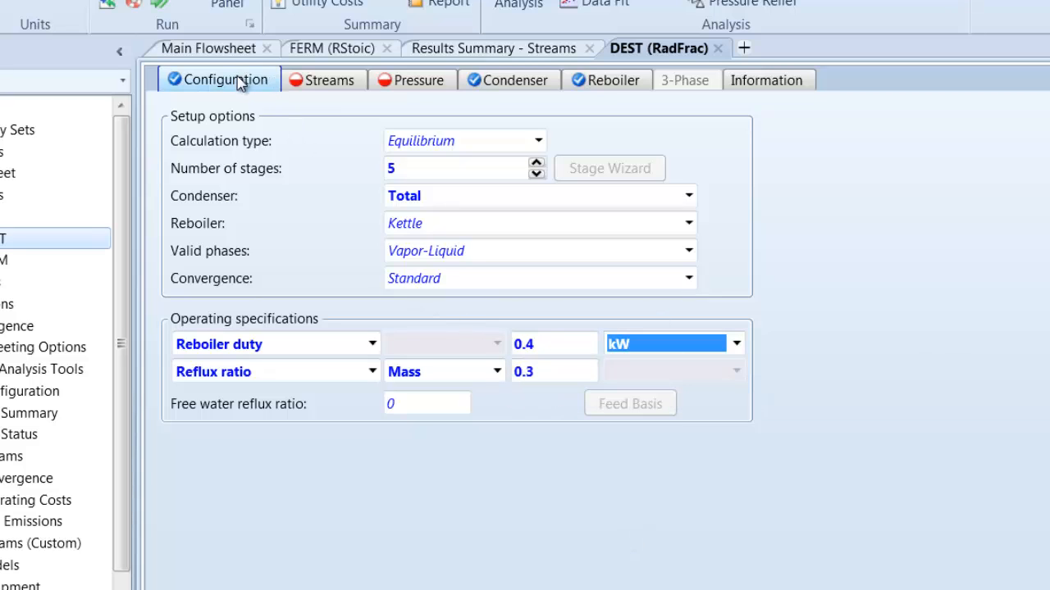
- Assign the DESTIN feed stream to stage 3 of the DEST column
{"action": "left_click", "coordinate": [332, 82]}
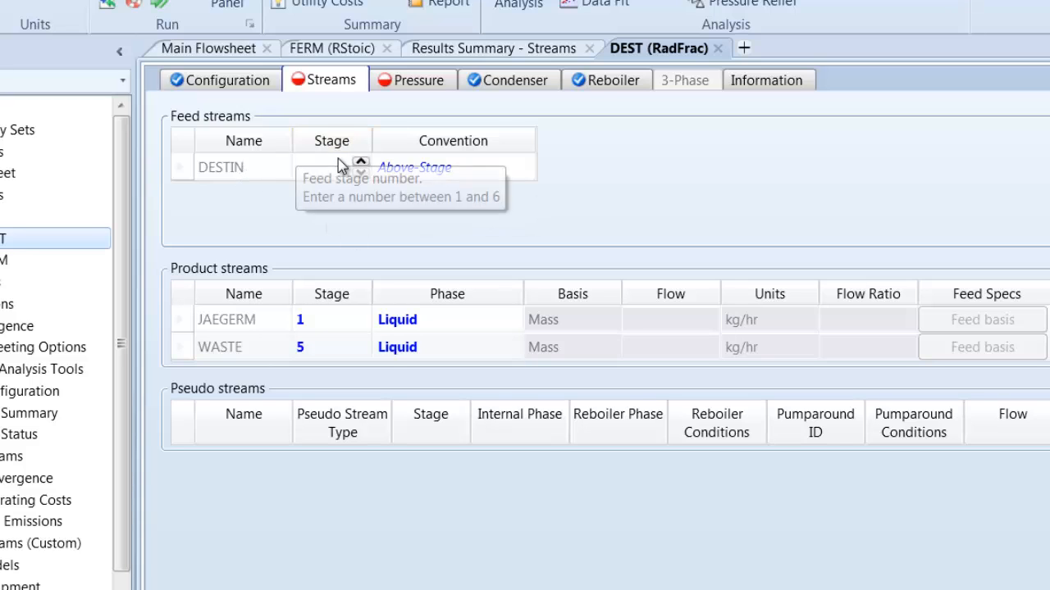
{"action": "left_click", "coordinate": [358, 164]}
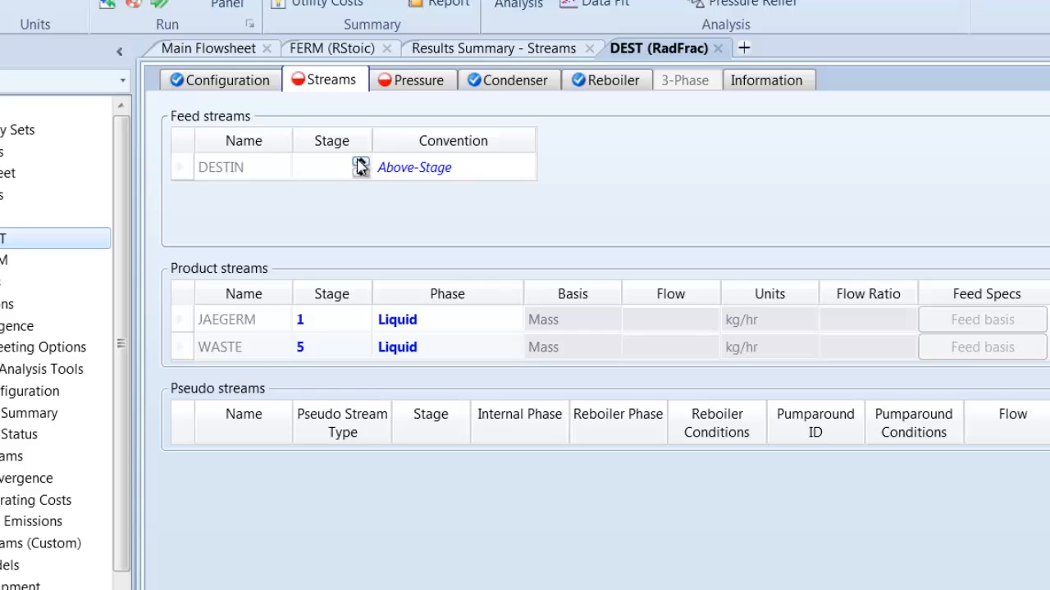
{"action": "left_click", "coordinate": [359, 164]}
{"action": "type", "text": "3"}
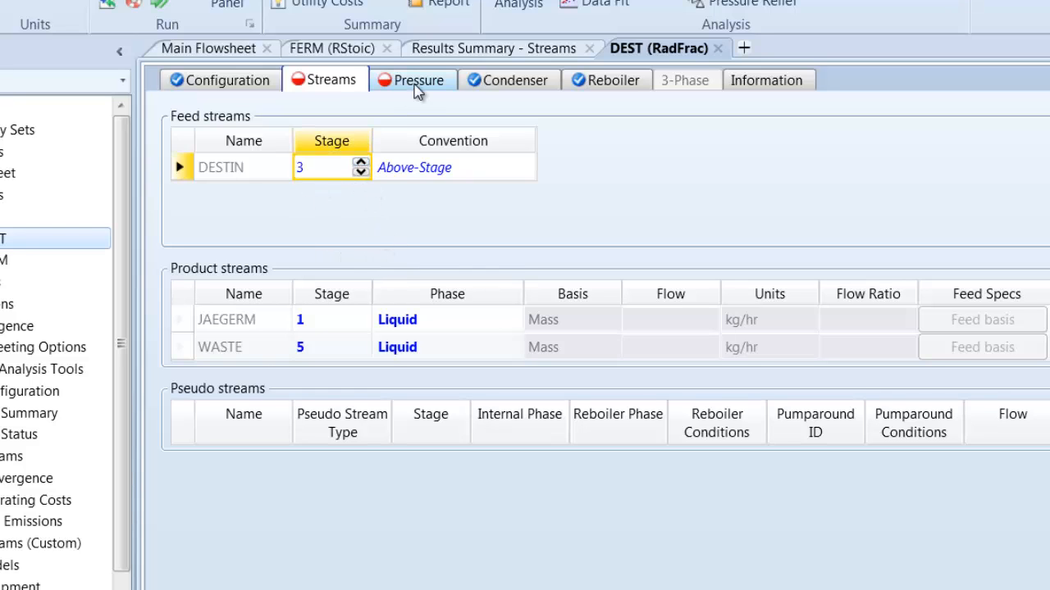
- Set the stage 1 / condenser pressure of the DEST column to 1 atm
{"action": "left_click", "coordinate": [416, 82]}
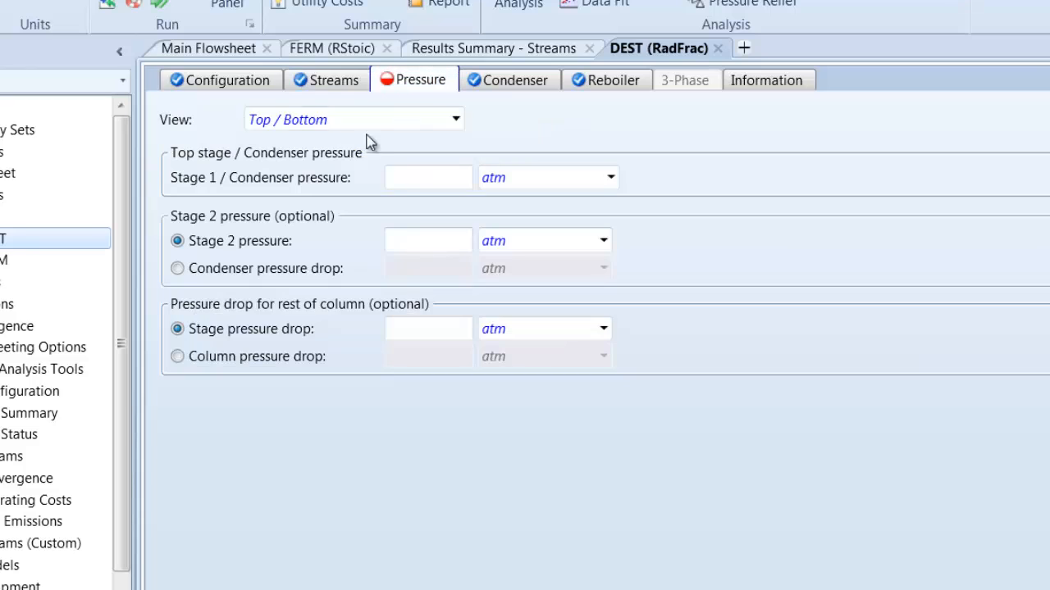
{"action": "left_click", "coordinate": [423, 179]}
{"action": "type", "text": "1"}
{"action": "key", "text": "Return"}
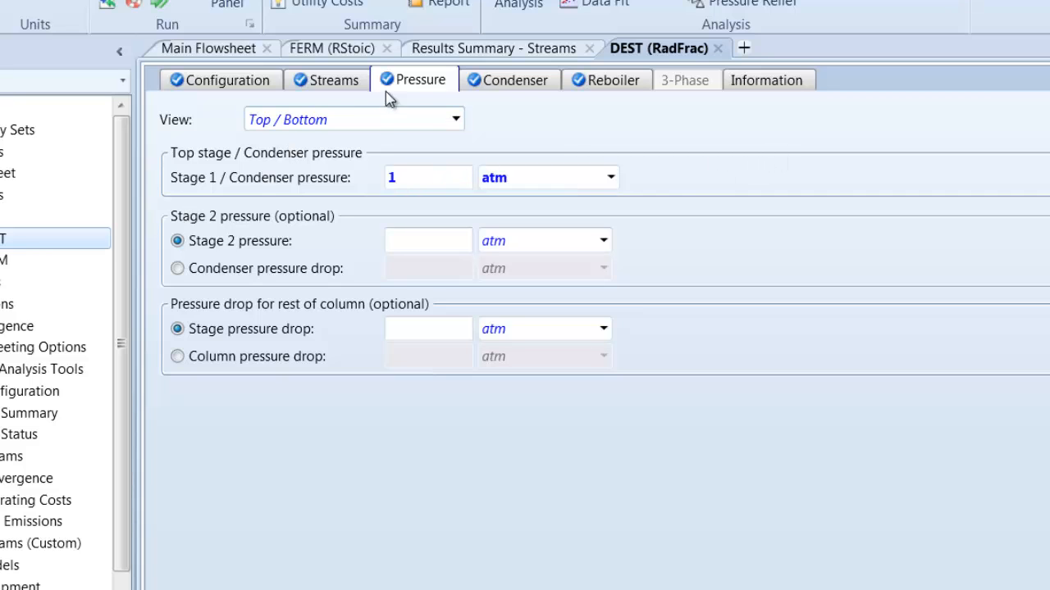
{"action": "left_click", "coordinate": [343, 82]}
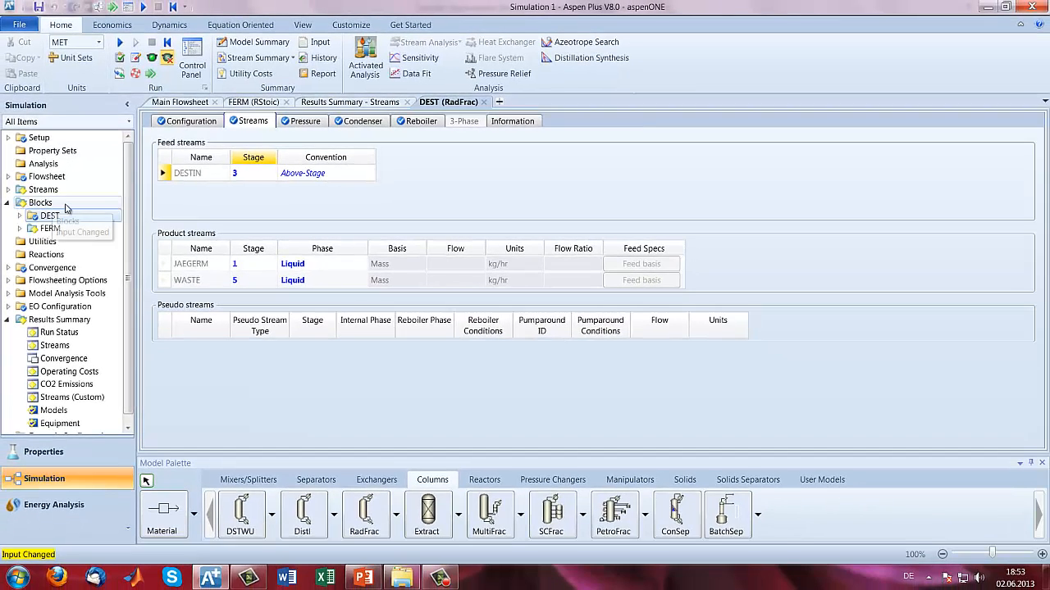
- Run the simulation and review the flows, temperatures and pressures of all material streams in the results summary
{"action": "left_click", "coordinate": [182, 102]}
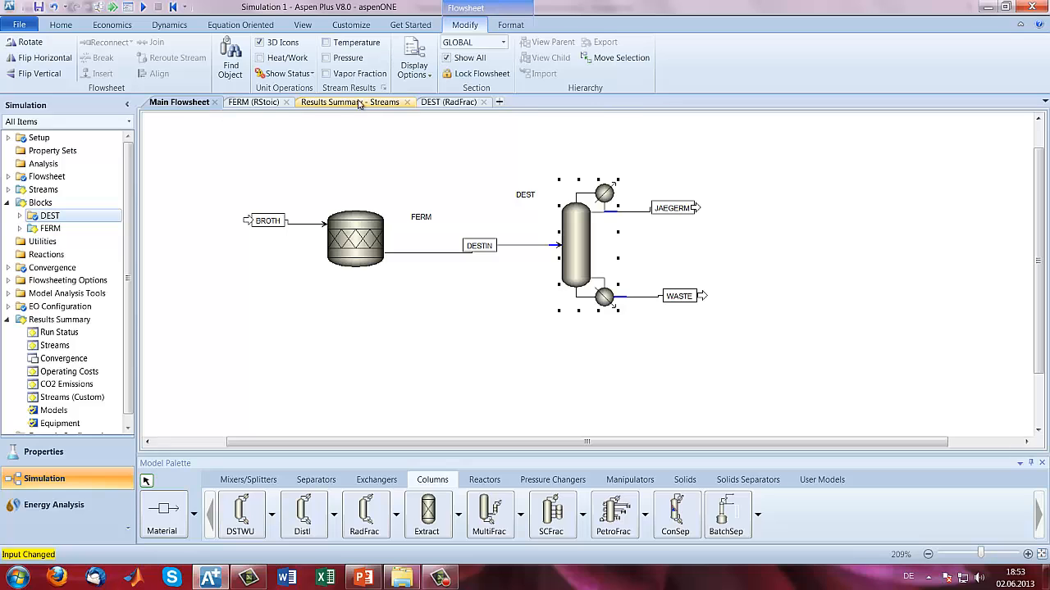
{"action": "left_click", "coordinate": [143, 8]}
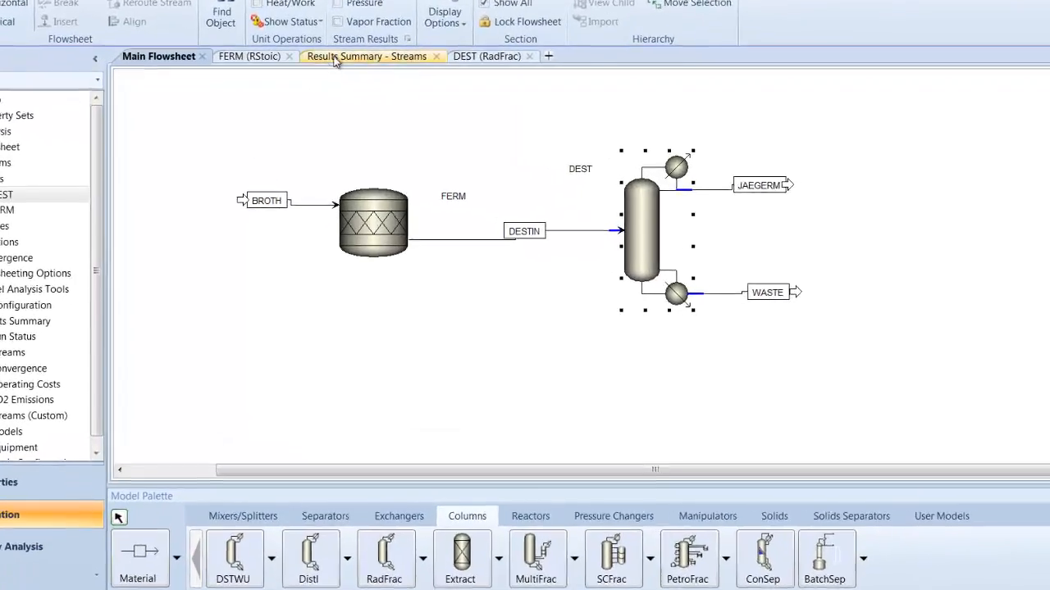
{"action": "left_click", "coordinate": [335, 56]}
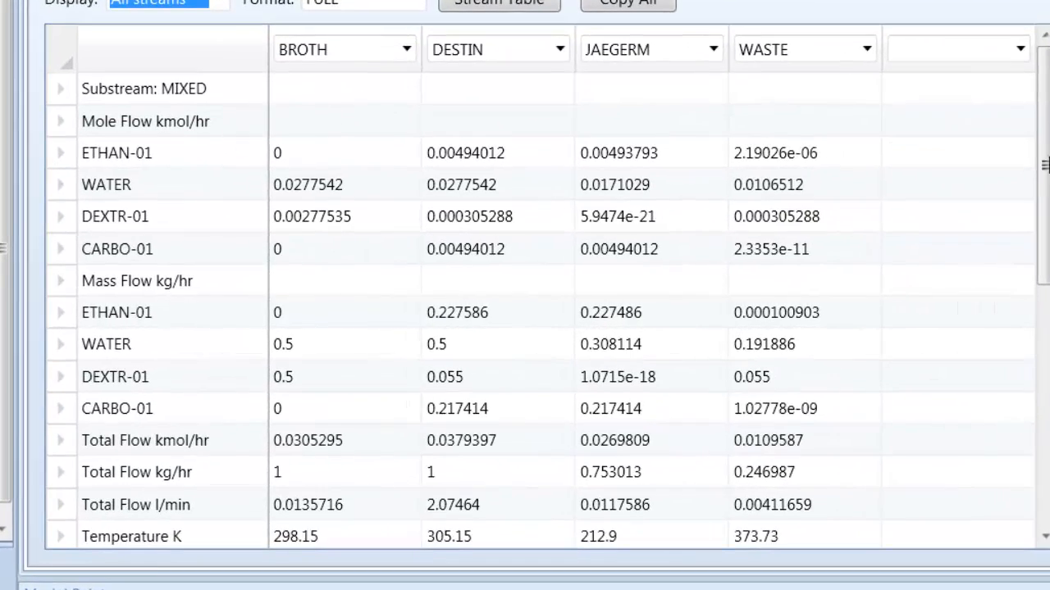
{"action": "mouse_move", "coordinate": [1044, 164]}
{"action": "left_mouse_down"}
{"action": "mouse_move", "coordinate": [1040, 204]}
{"action": "mouse_move", "coordinate": [1041, 164]}
{"action": "left_mouse_up"}
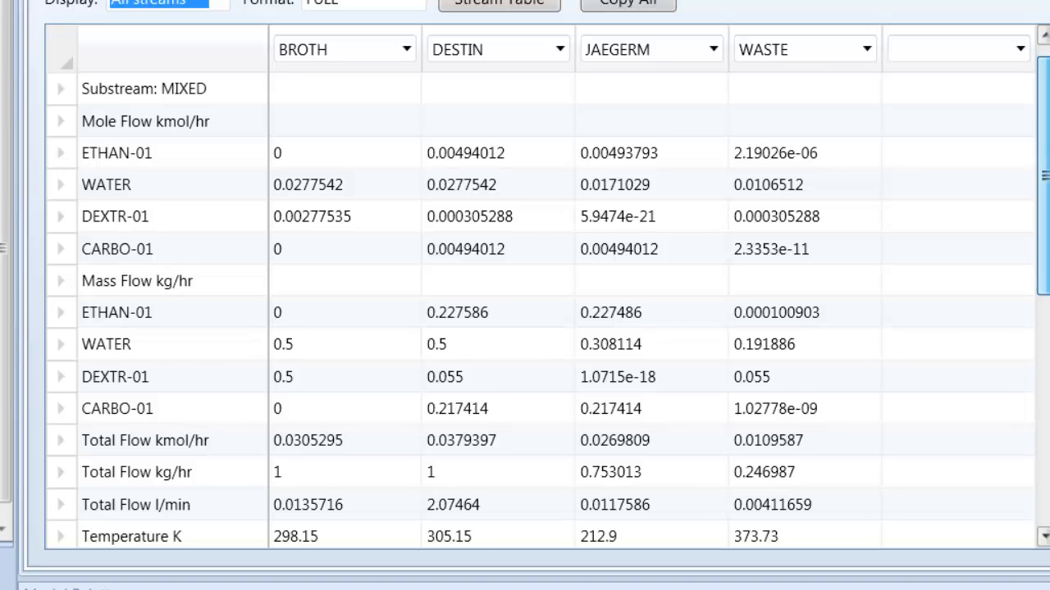
{"action": "scroll", "coordinate": [1043, 172], "scroll_direction": "down", "scroll_amount": 1}
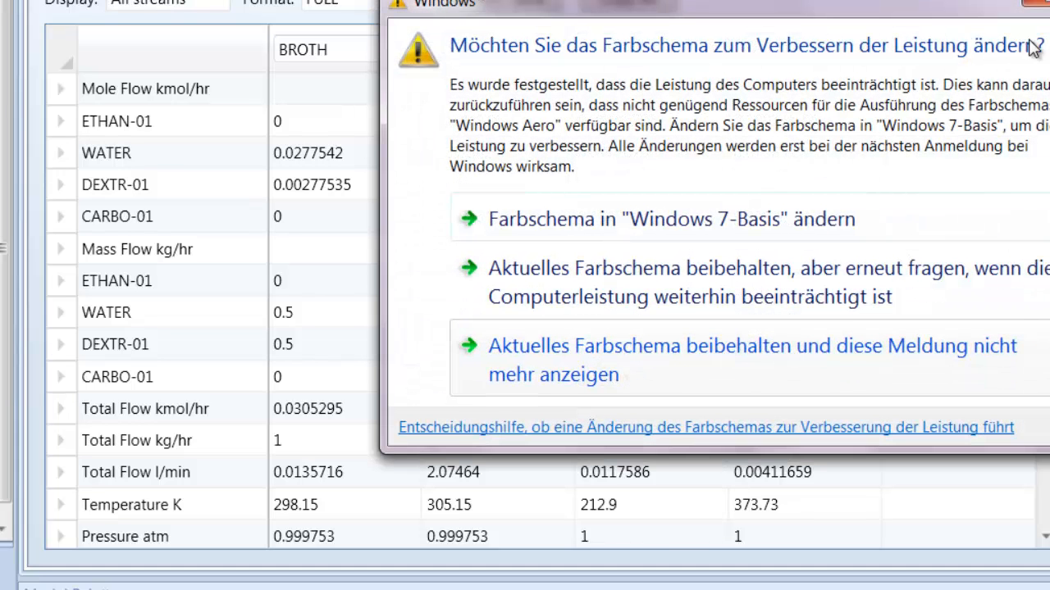
{"action": "left_click", "coordinate": [1031, 7]}
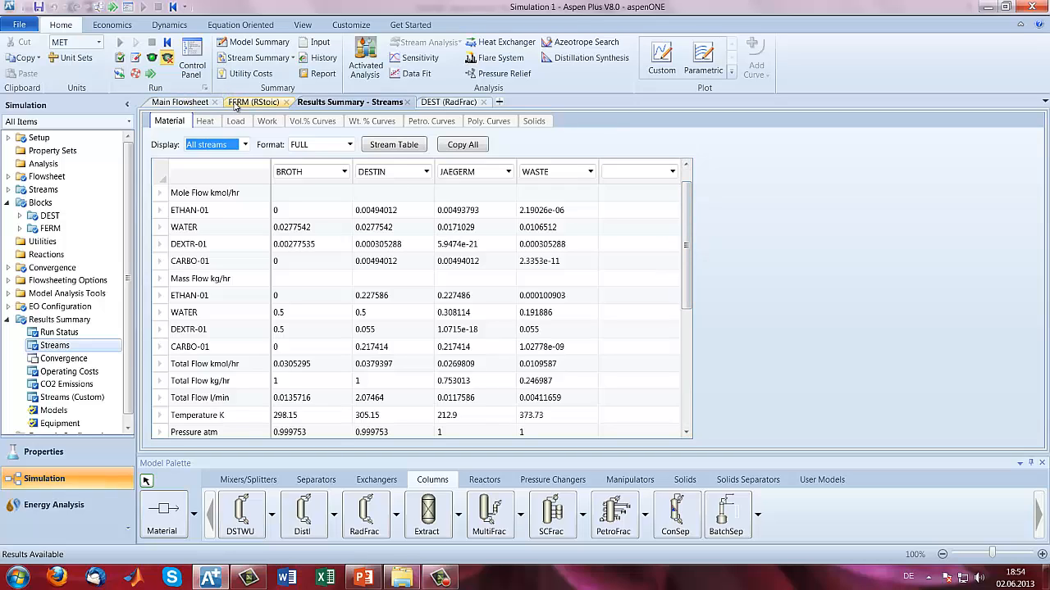
- Plot the liquid composition profiles of the DEST column on a mole basis for all components and examine stage 1
{"action": "left_click", "coordinate": [181, 103]}
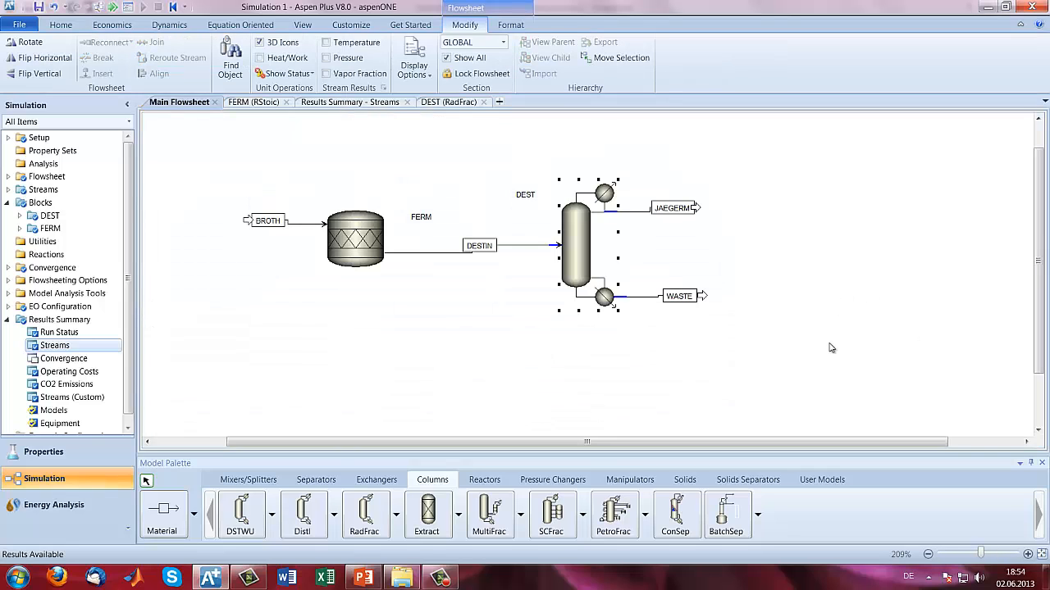
{"action": "double_click", "coordinate": [579, 254]}
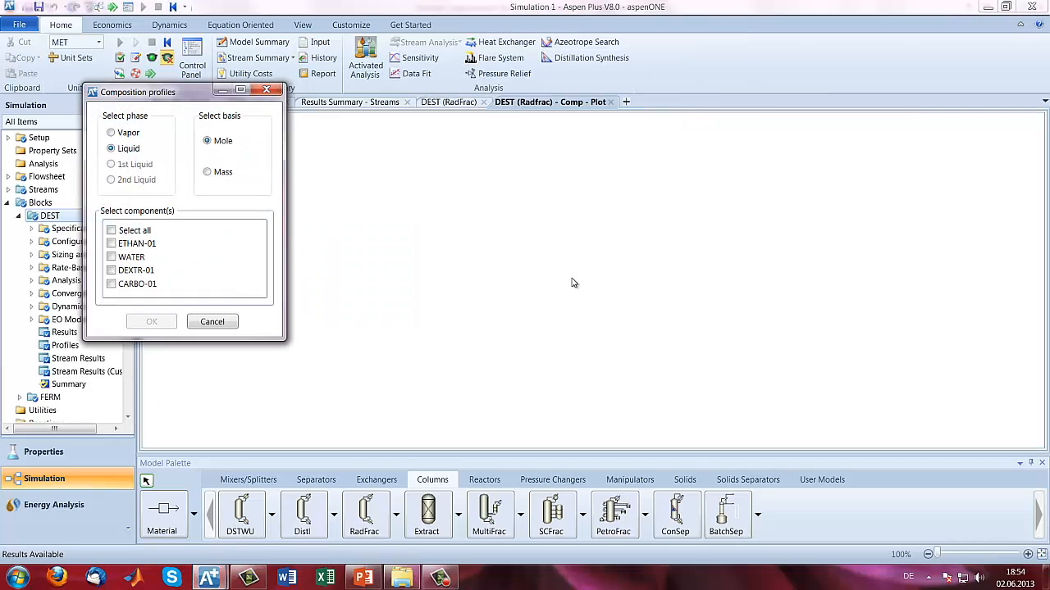
{"action": "left_click", "coordinate": [111, 232]}
{"action": "left_click", "coordinate": [151, 324]}
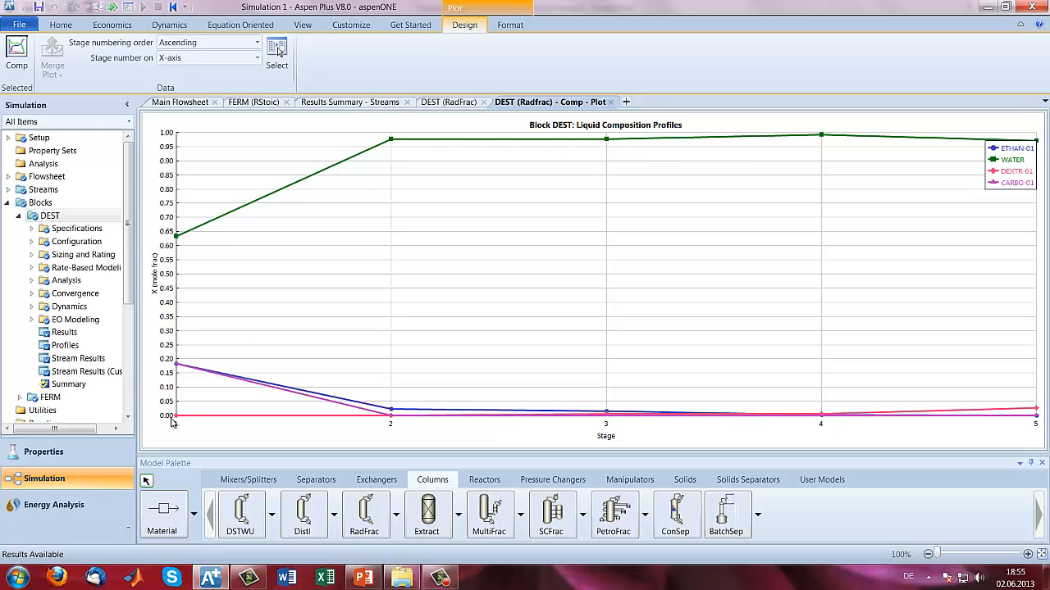
{"action": "mouse_move", "coordinate": [177, 419]}
- Replace the mole-basis plot with a liquid composition profile of DEST on a mass basis for all components
{"action": "left_click", "coordinate": [610, 103]}
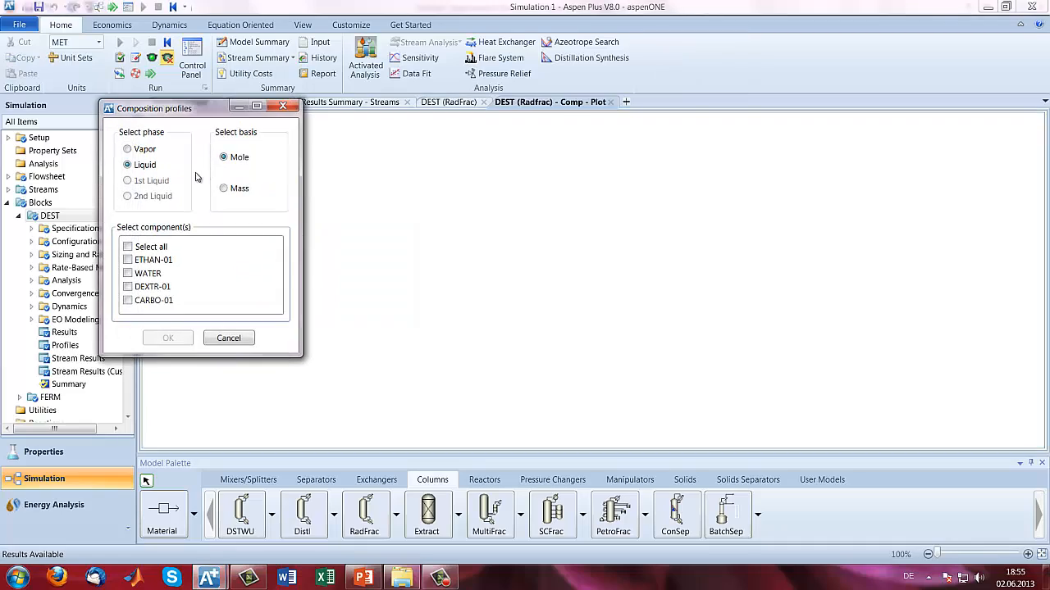
{"action": "left_click", "coordinate": [127, 247]}
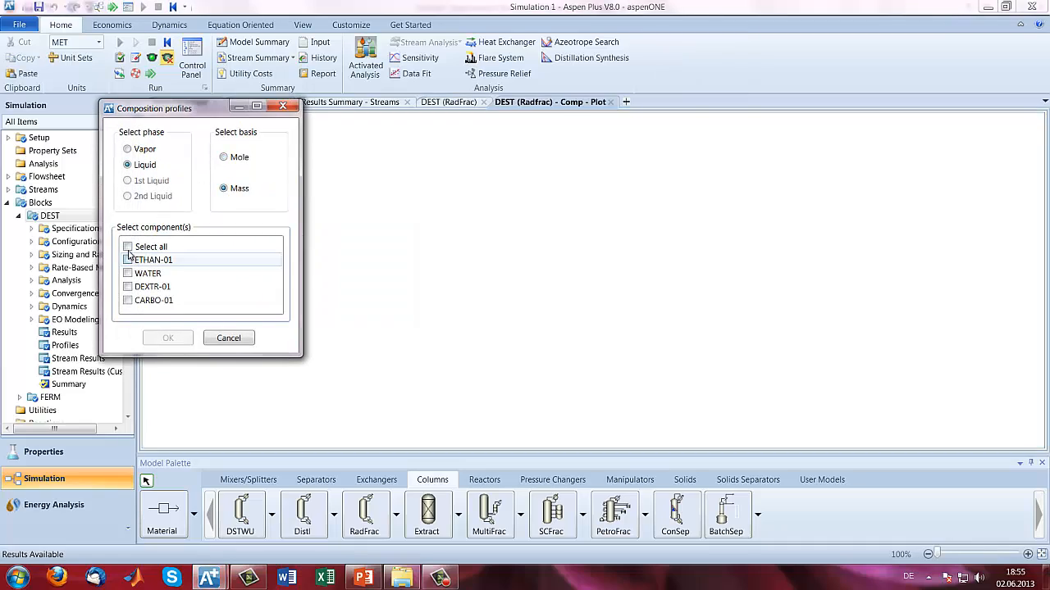
{"action": "left_click", "coordinate": [168, 338]}
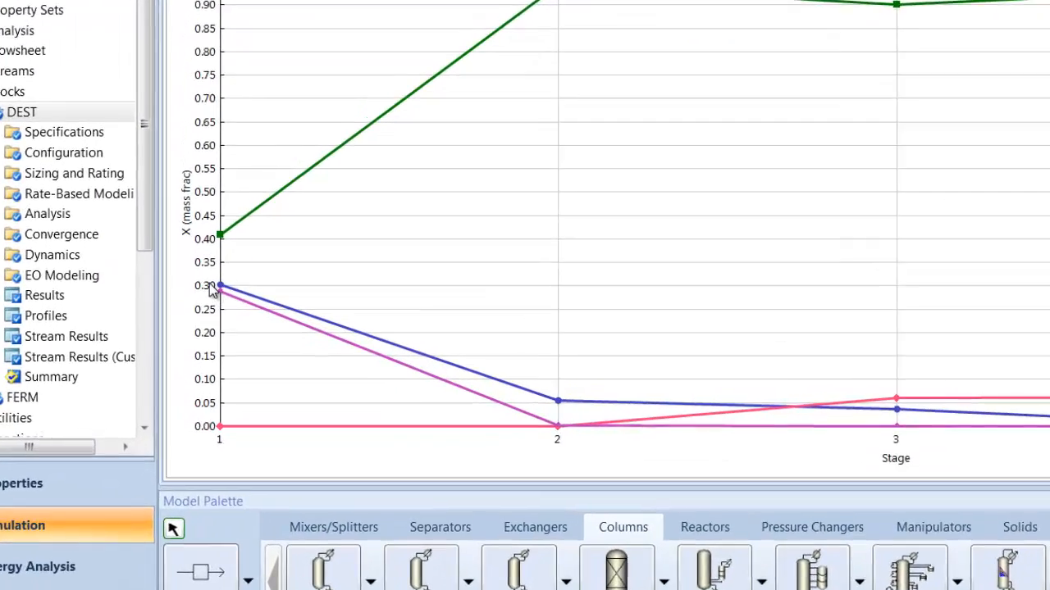